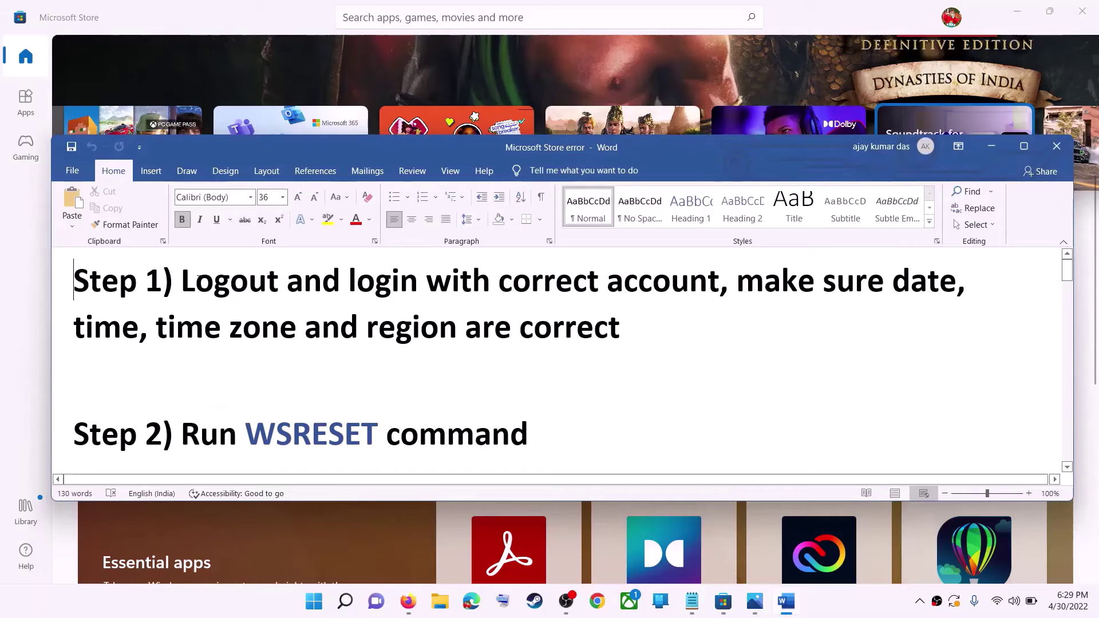
Step: In the 'Microsoft Store error' notes, highlight 'Logout and login with correct account'
drag(183, 281, 719, 280)
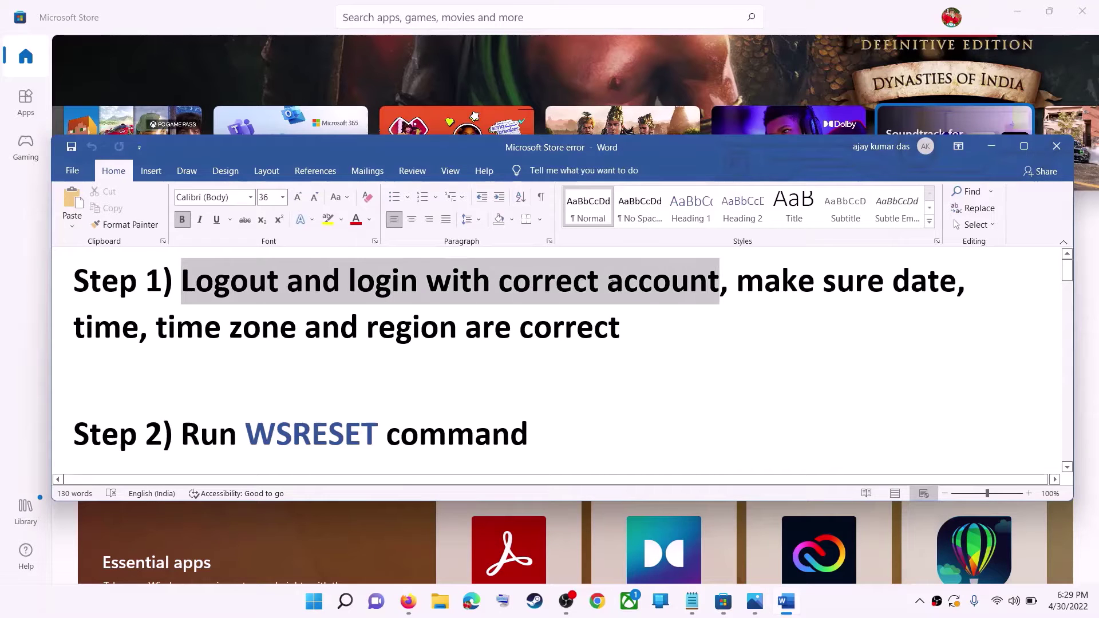
Step: Minimize the notes, sign out of the Store, and sign back in with the Microsoft account
click(994, 151)
scroll(804, 351, up, 5)
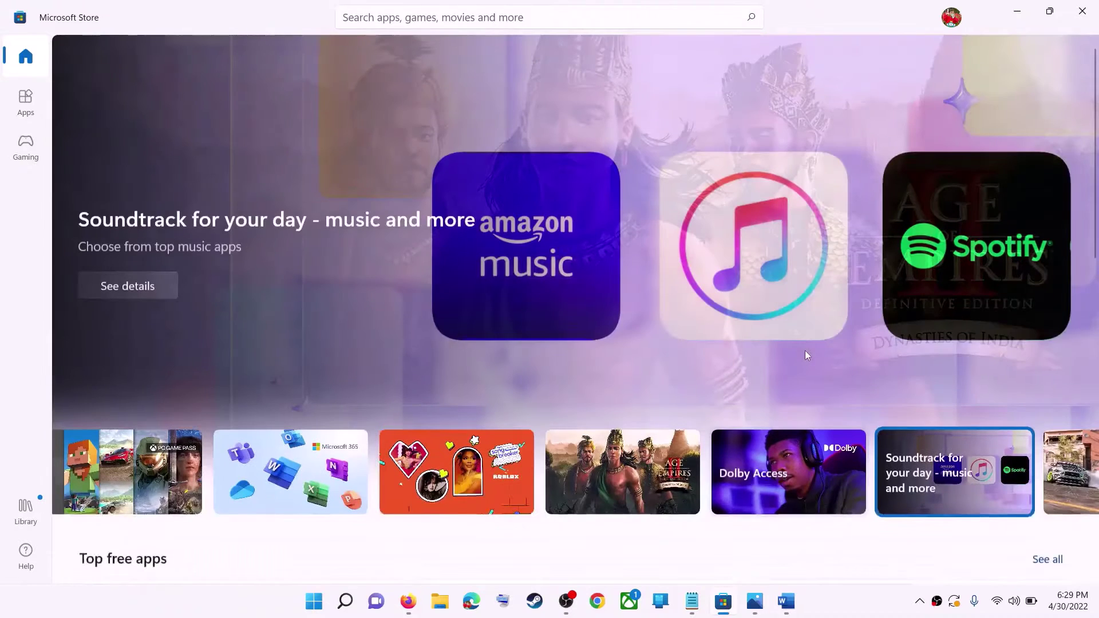
scroll(805, 351, down, 1)
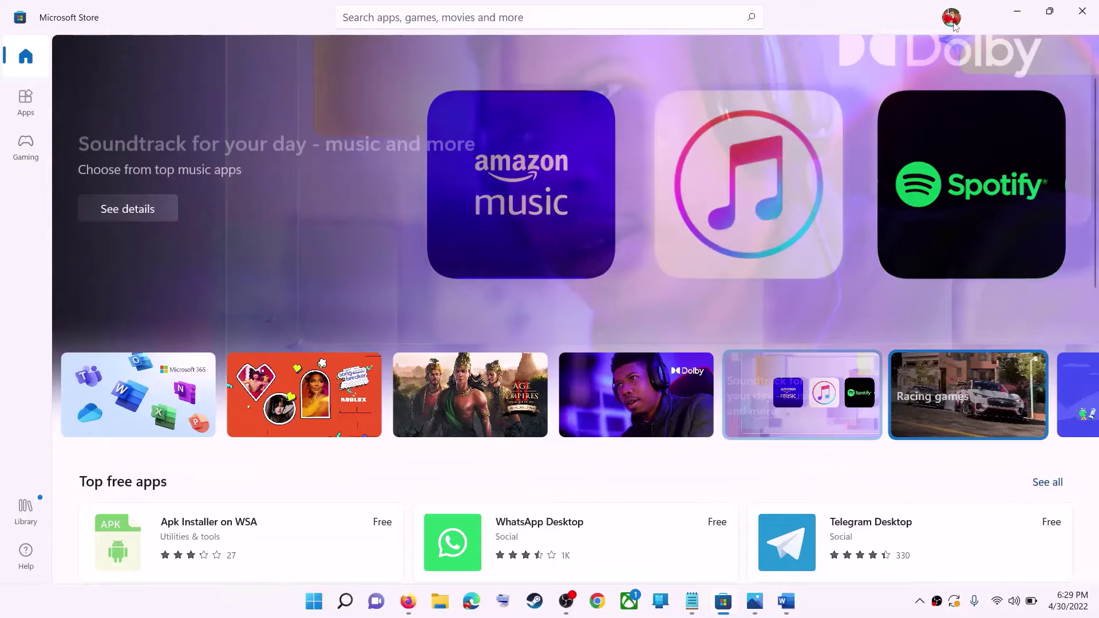
click(951, 19)
click(780, 81)
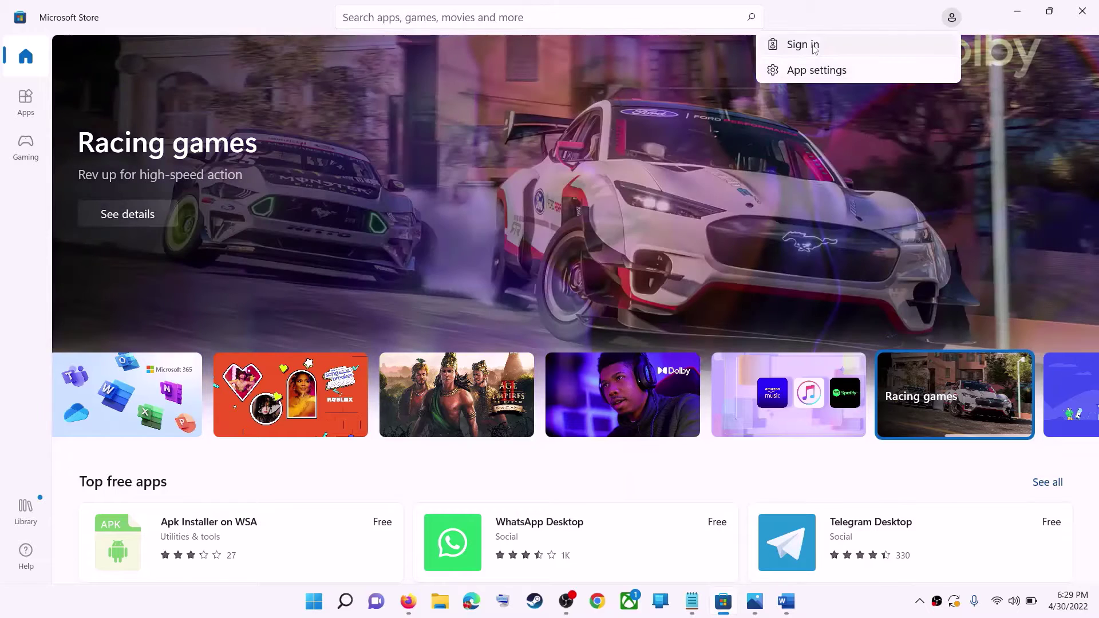
click(803, 45)
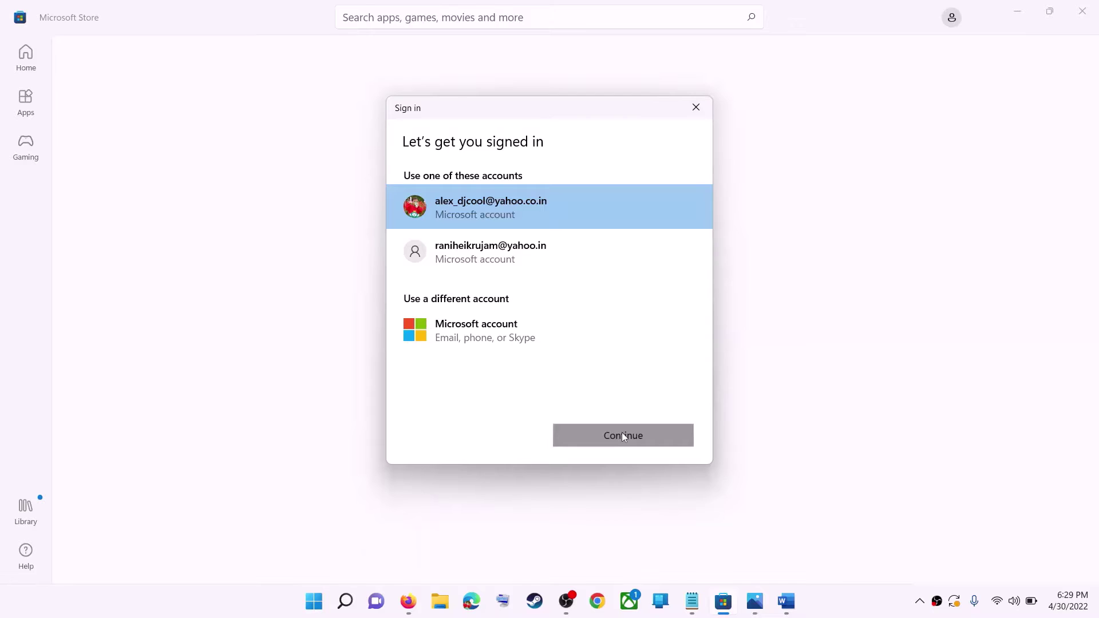
click(622, 435)
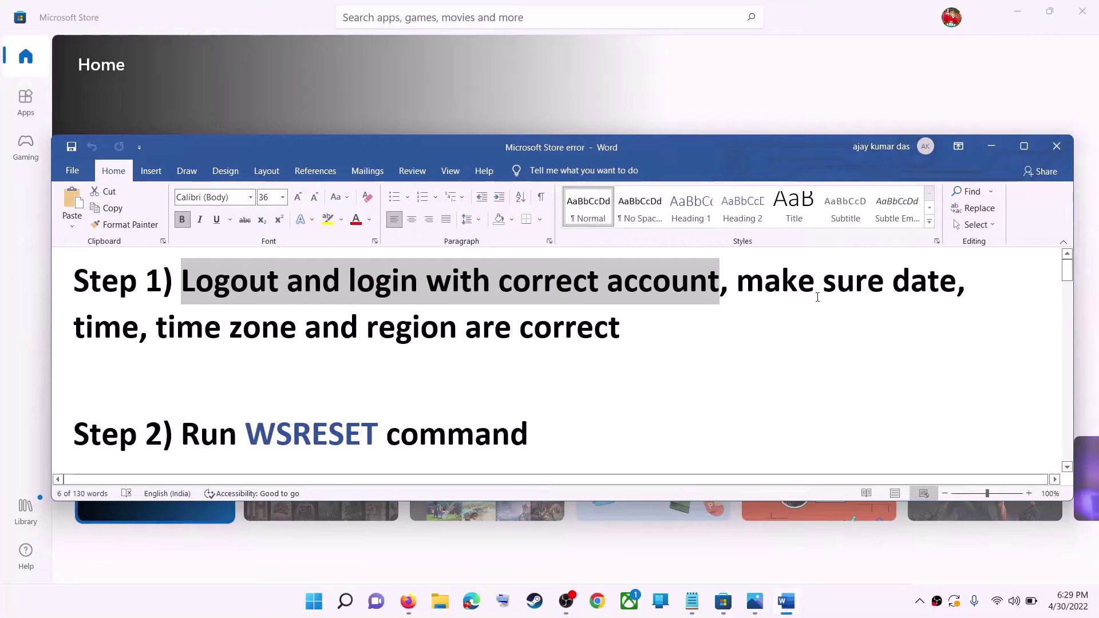
Step: Highlight the date, time and region reminder, then open Date & time settings from the taskbar clock
drag(818, 297, 558, 319)
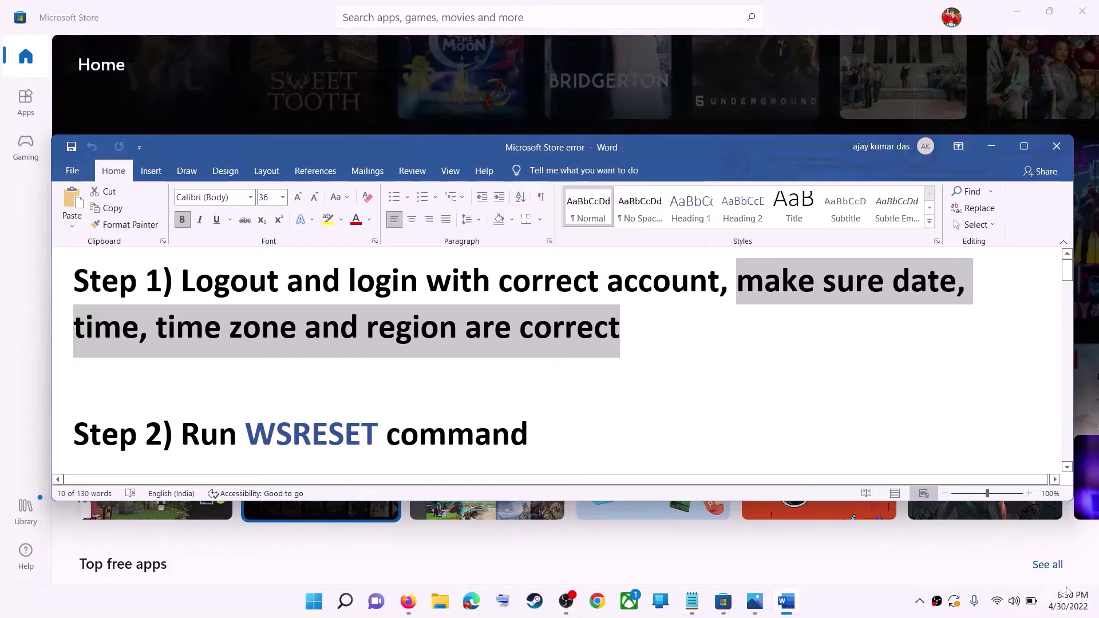
right_click(1067, 606)
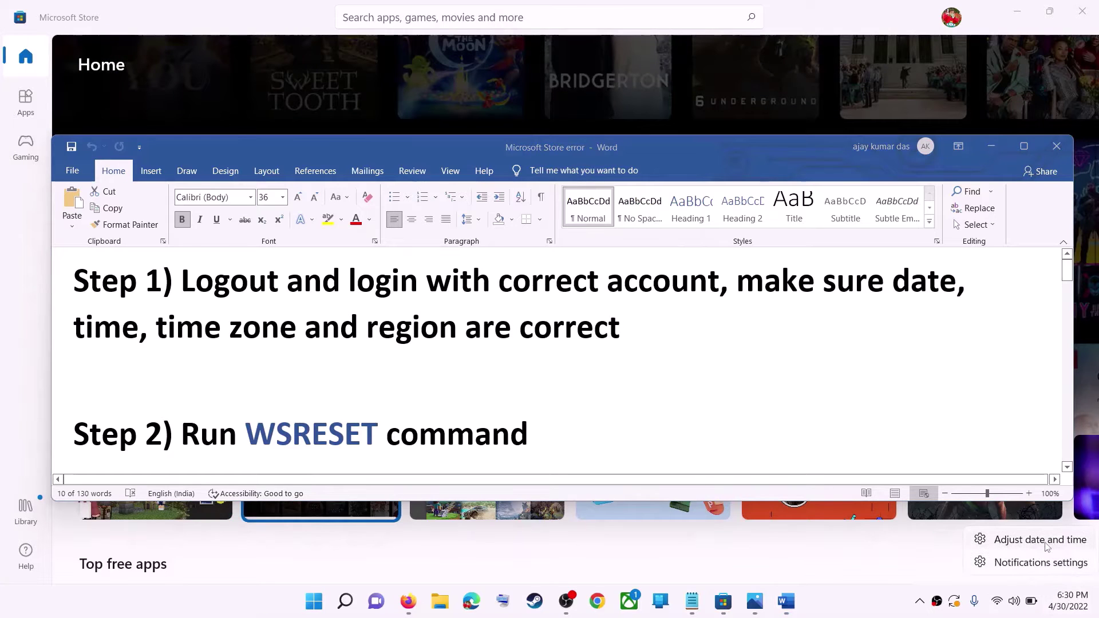
click(977, 306)
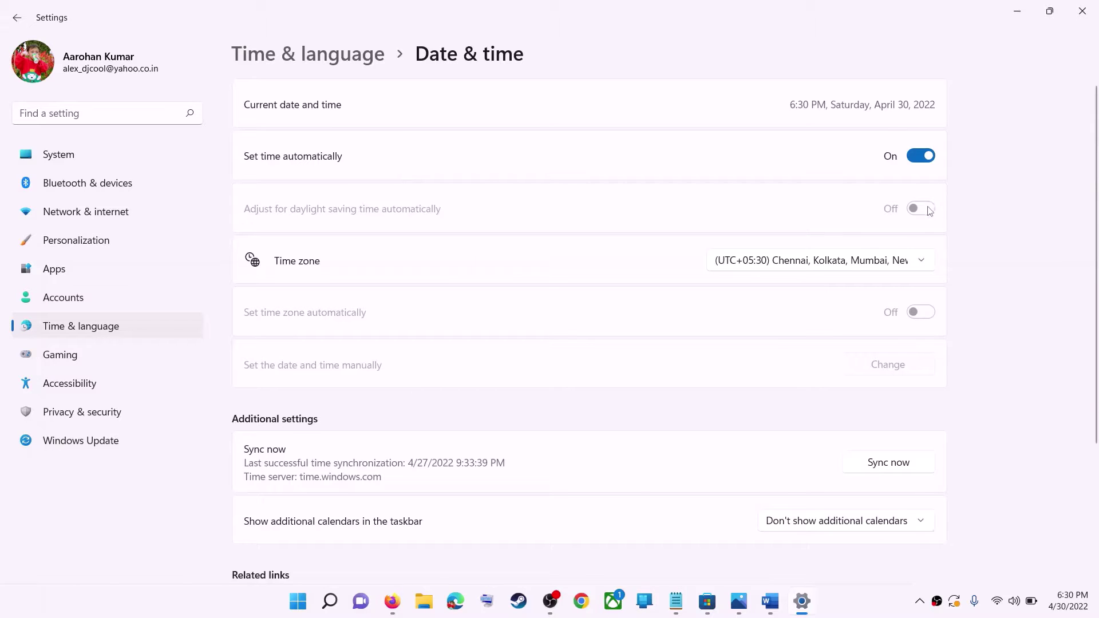
Step: Confirm the time zone stays UTC+05:30 Chennai, Kolkata, Mumbai, New Delhi
click(808, 269)
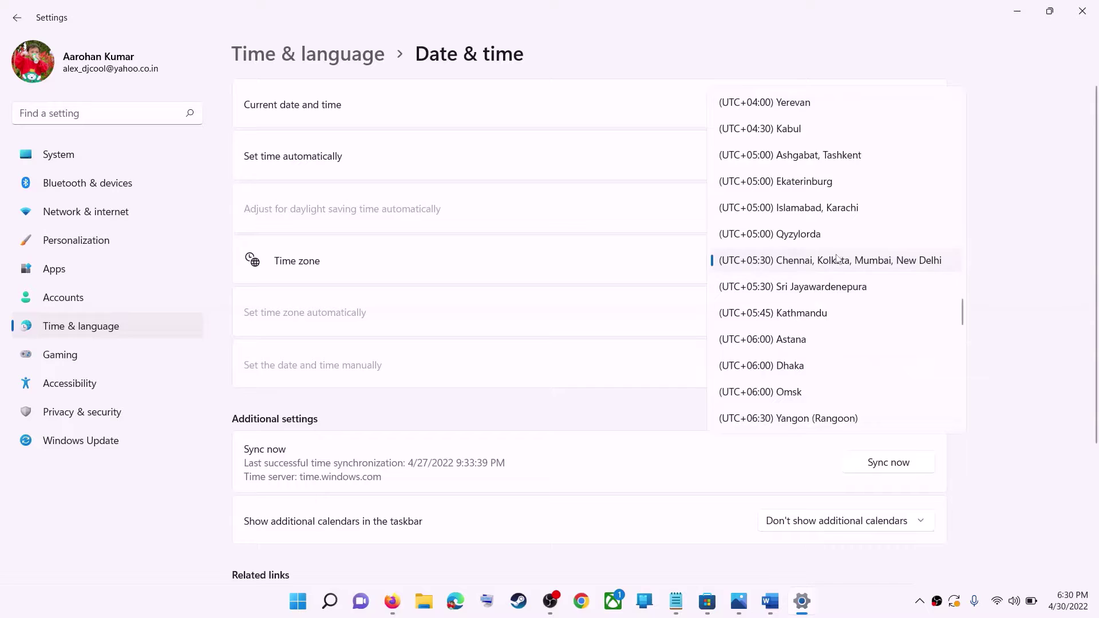
click(841, 262)
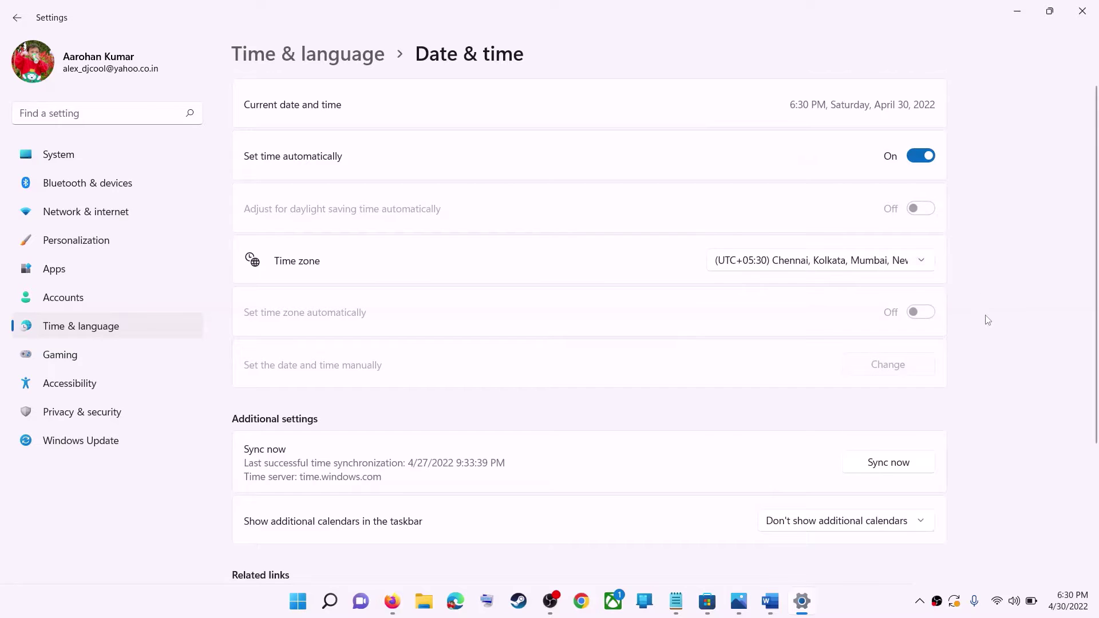
scroll(987, 319, down, 3)
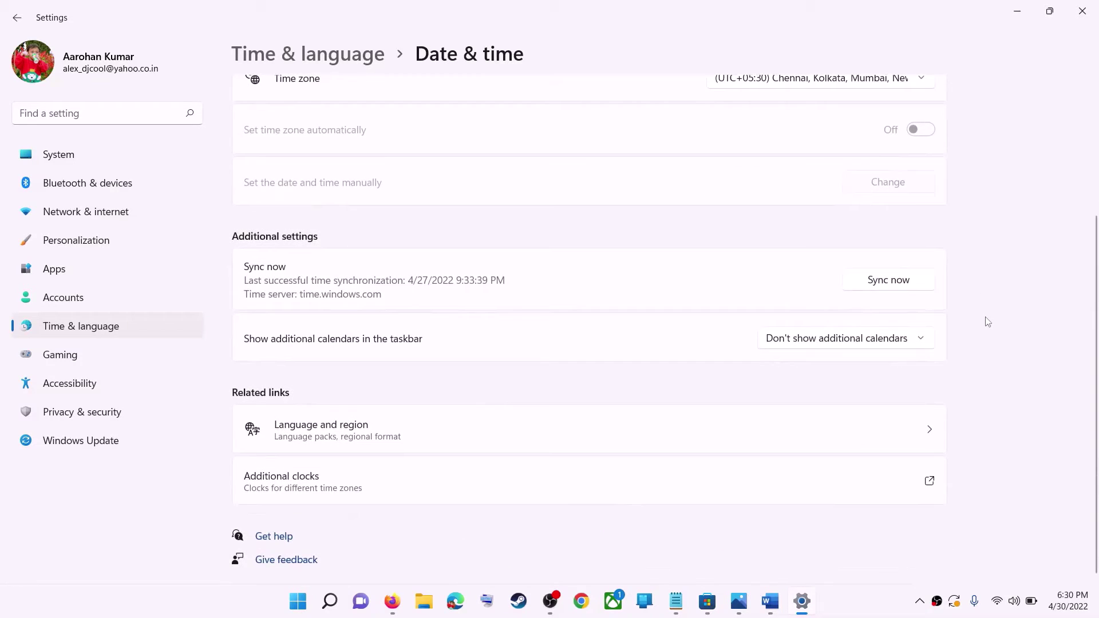
scroll(819, 382, up, 3)
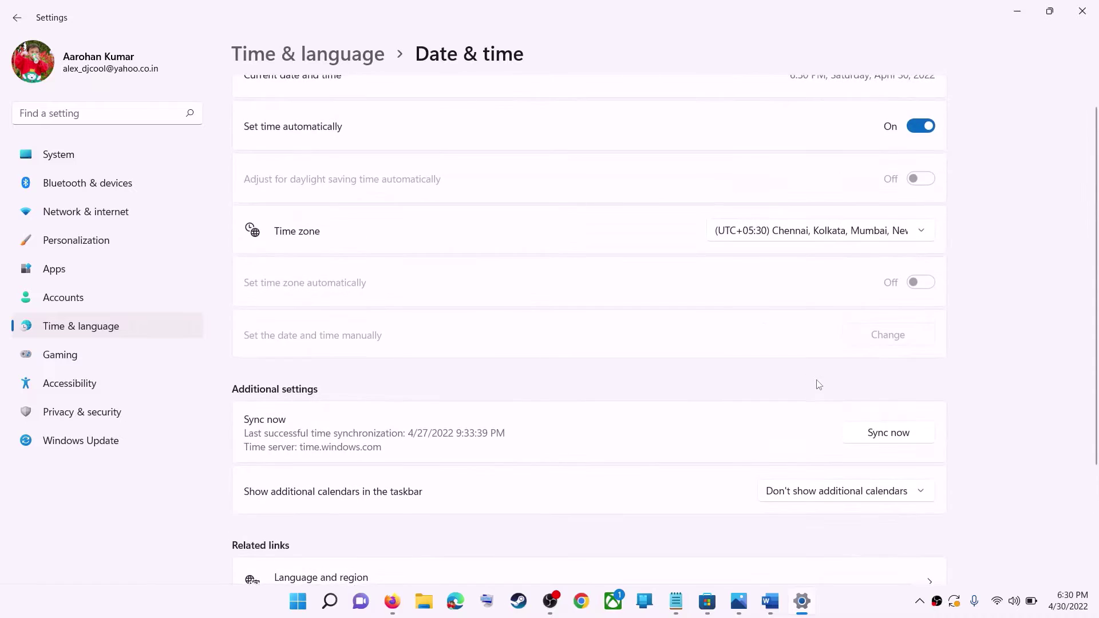
scroll(510, 339, down, 3)
scroll(474, 336, up, 3)
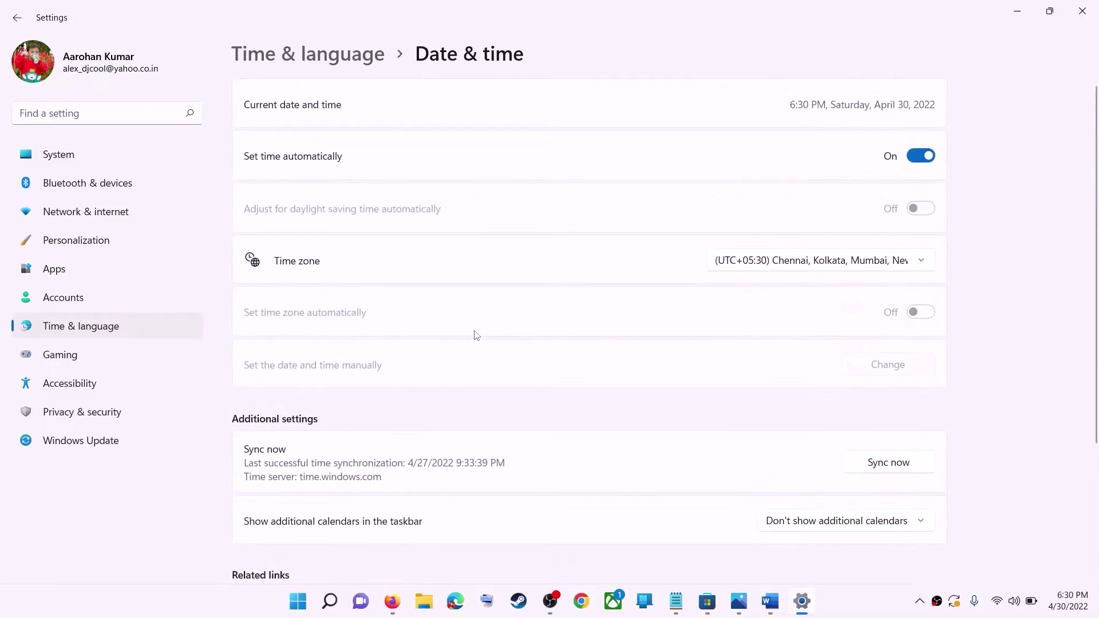
Step: Verify Country or region is India under Language & region, then close Settings
click(71, 330)
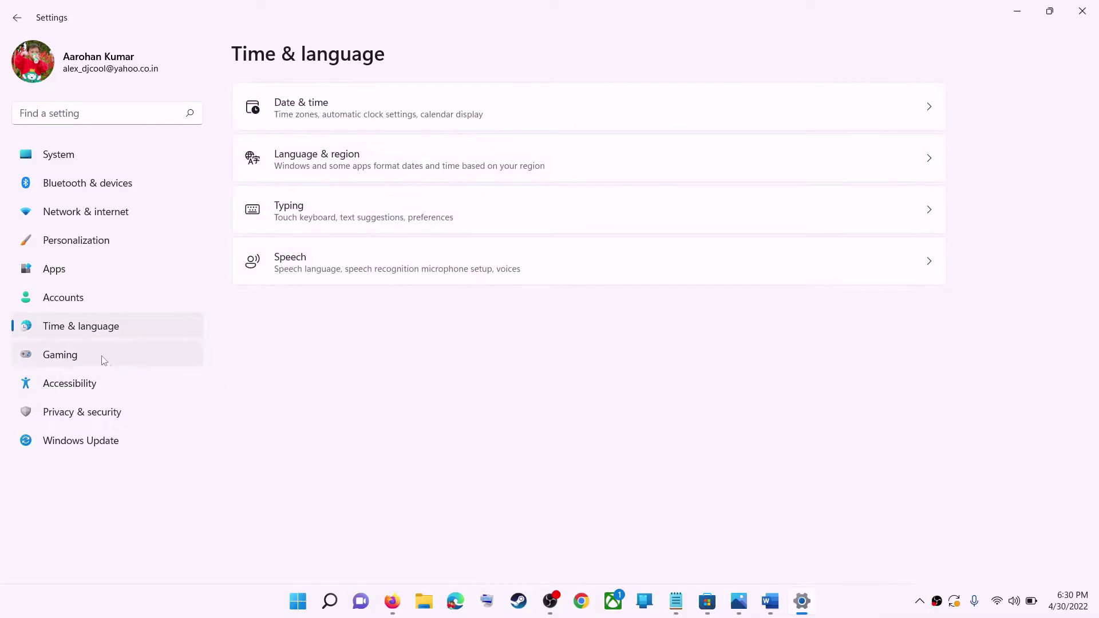
click(829, 171)
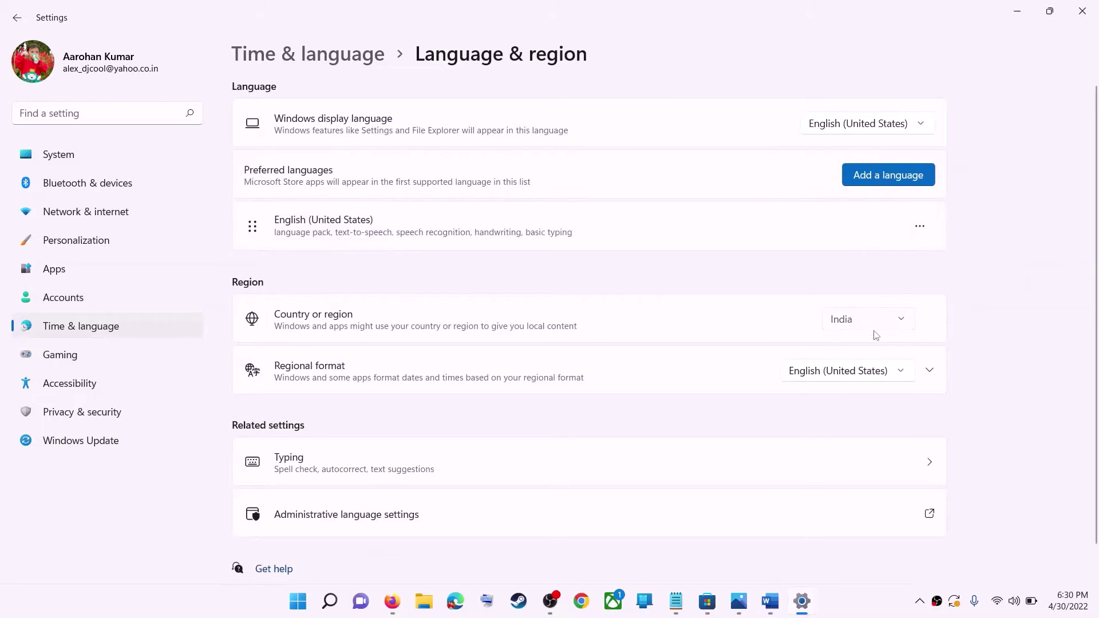
click(876, 323)
click(1069, 312)
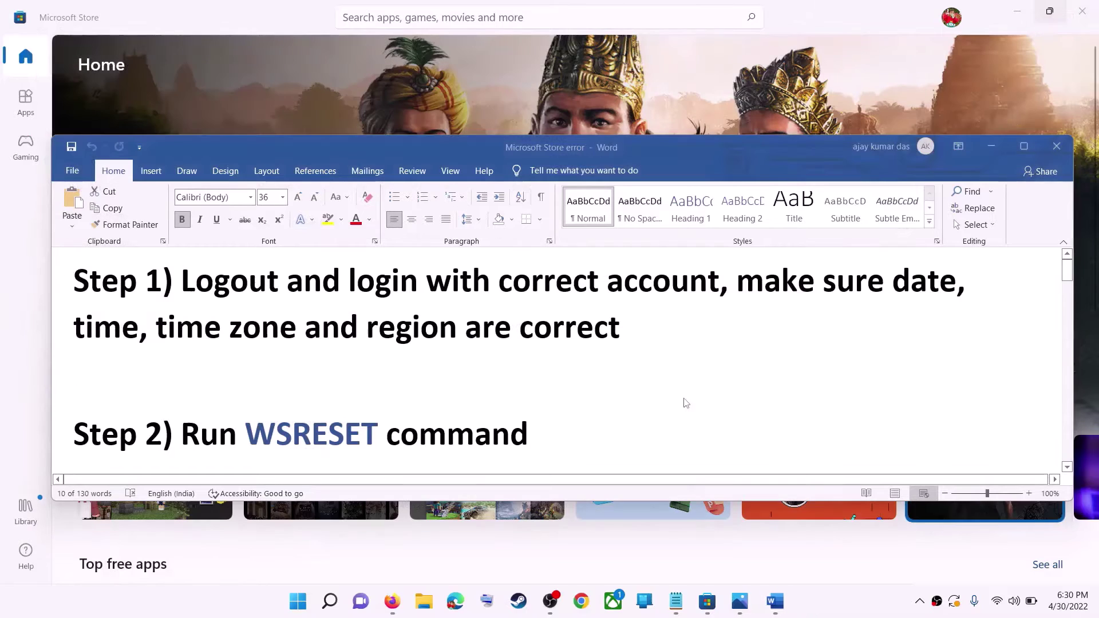
click(1082, 11)
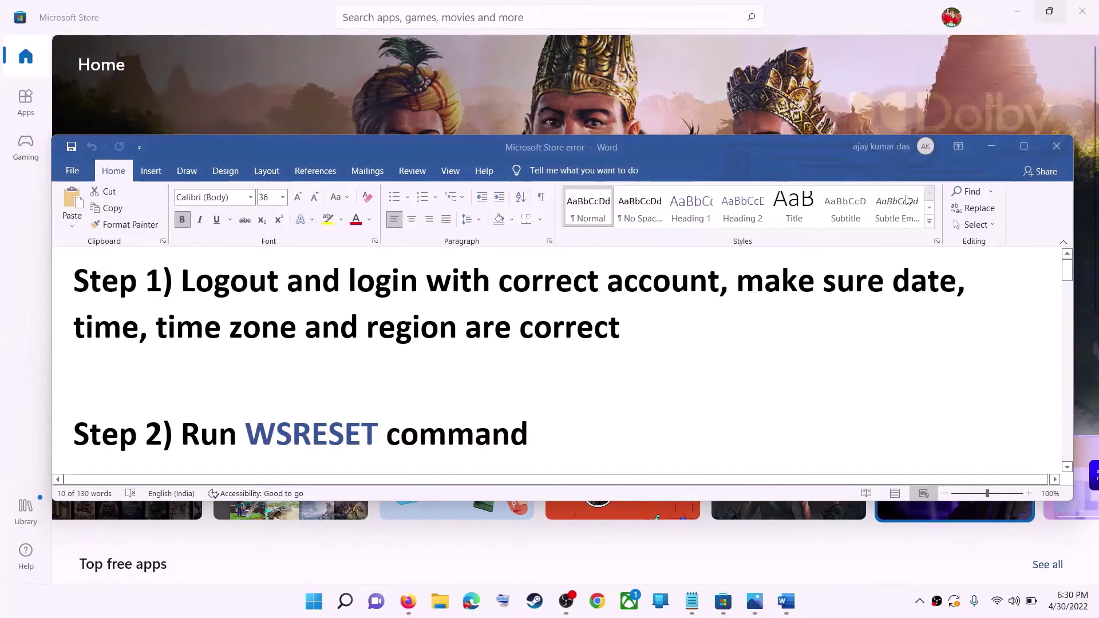
Step: Copy WSRESET from the notes and run it from Windows Search, reopening the Store maximized
scroll(377, 397, down, 1)
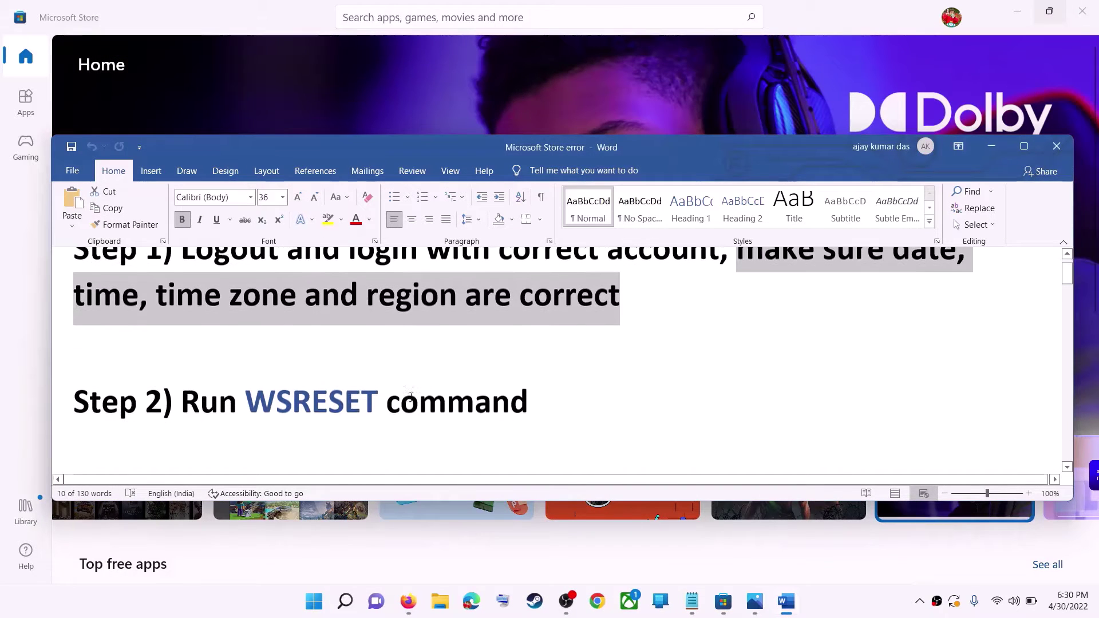
double_click(343, 403)
key(ctrl+c)
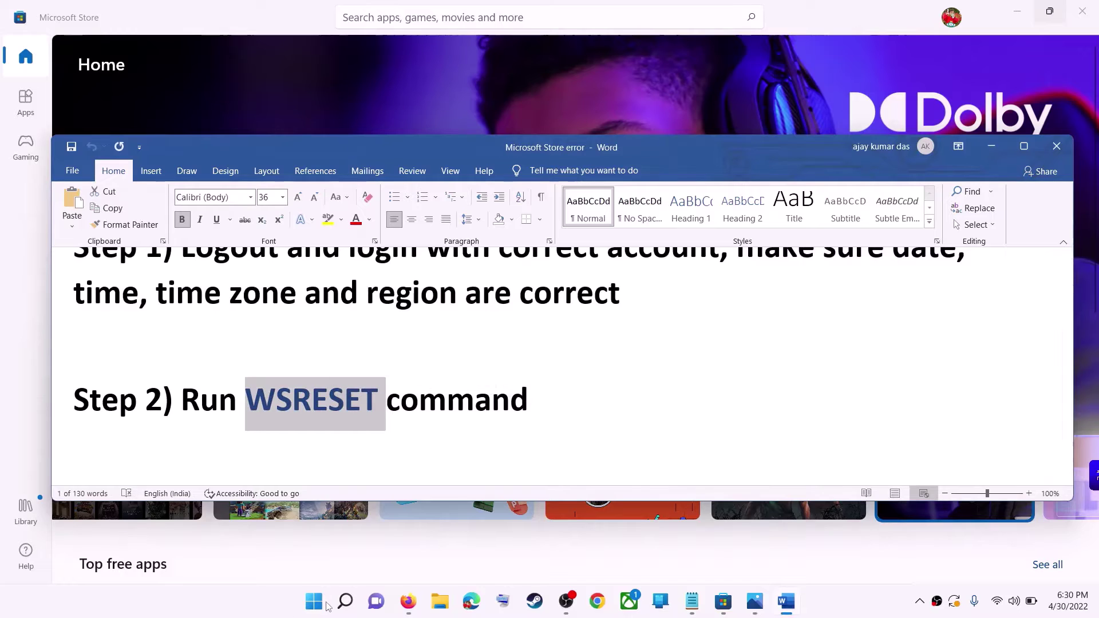
click(314, 601)
key(ctrl+v)
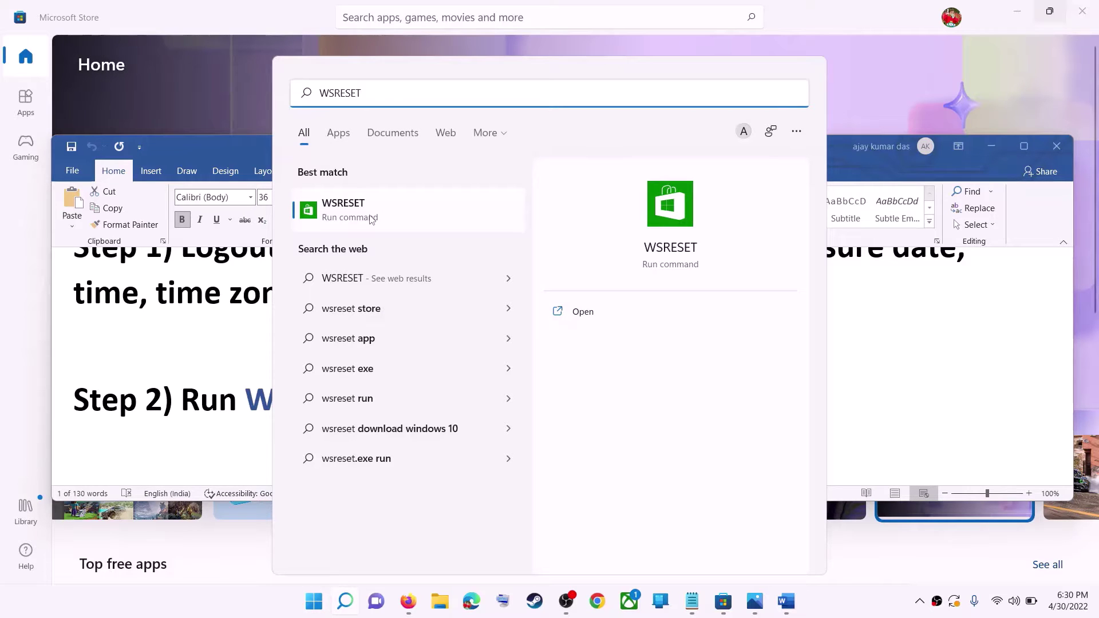
click(372, 220)
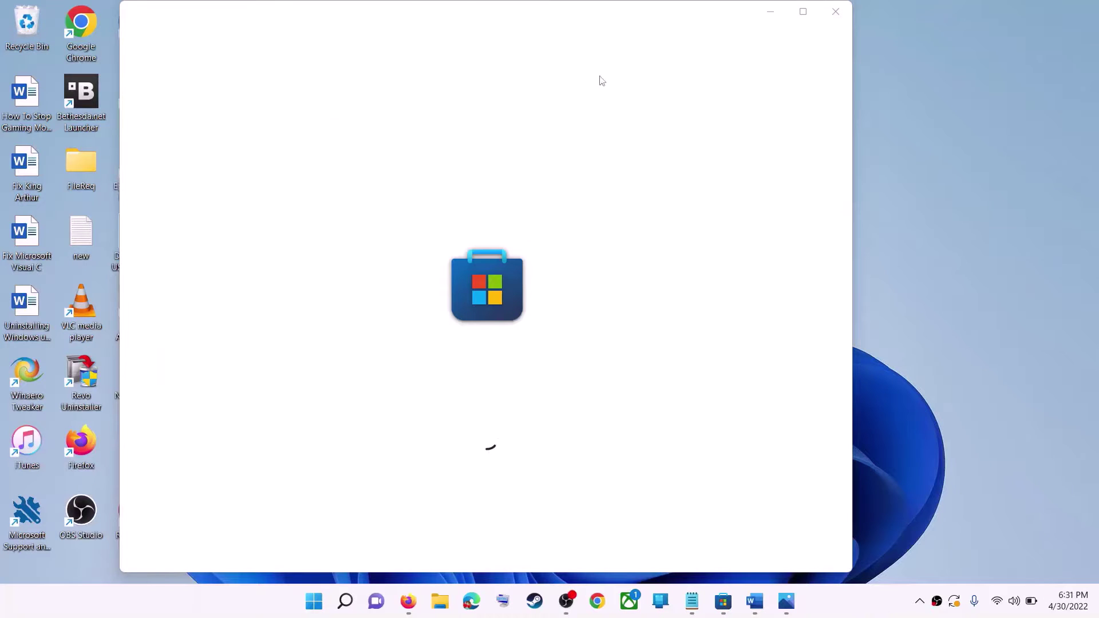
click(807, 12)
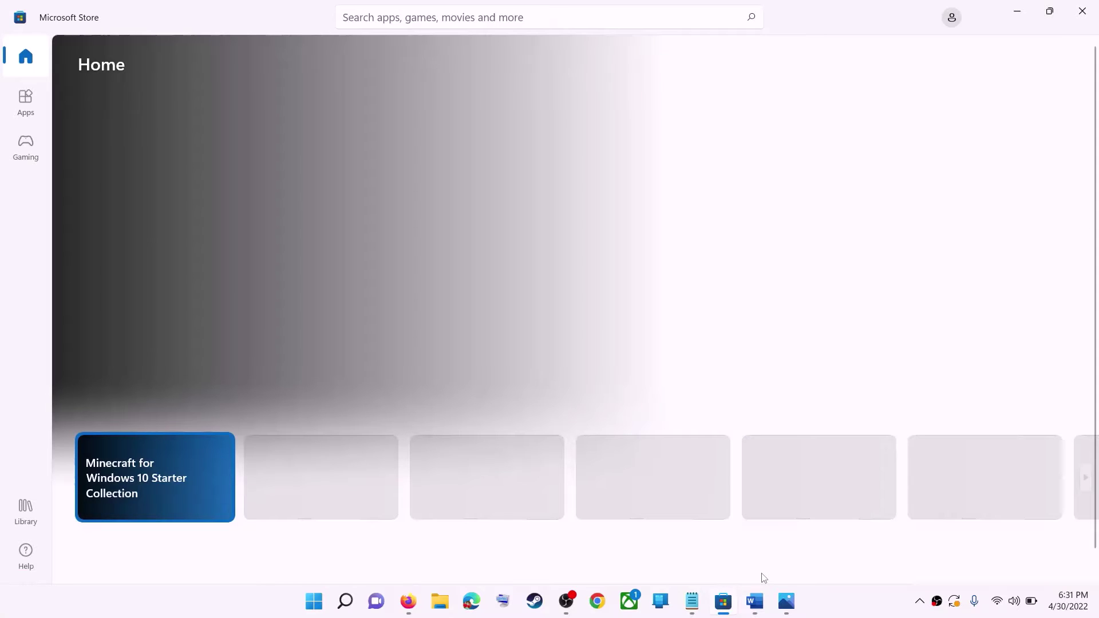
click(755, 601)
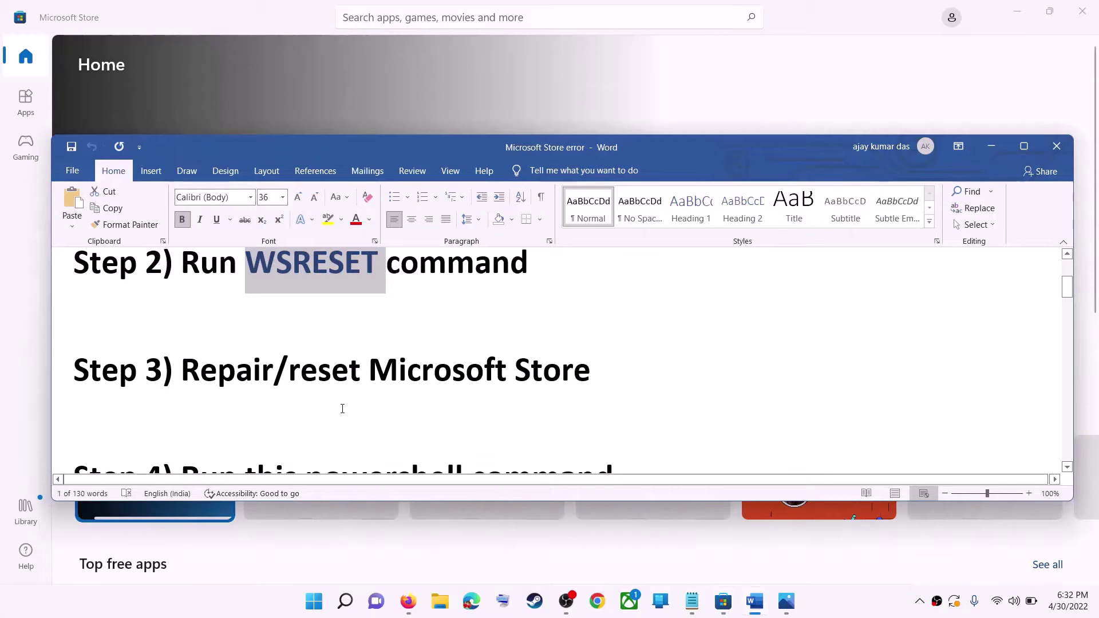
Step: Highlight the repair/reset step, find the Store's app settings via 'store', and run Repair
drag(289, 371, 596, 372)
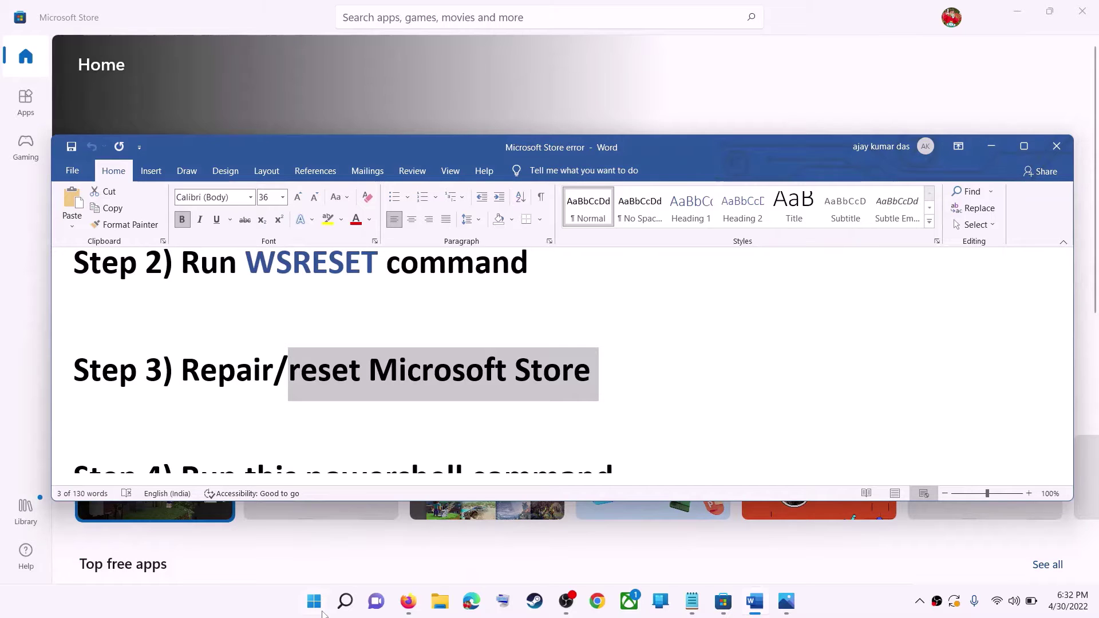
click(345, 601)
text(store)
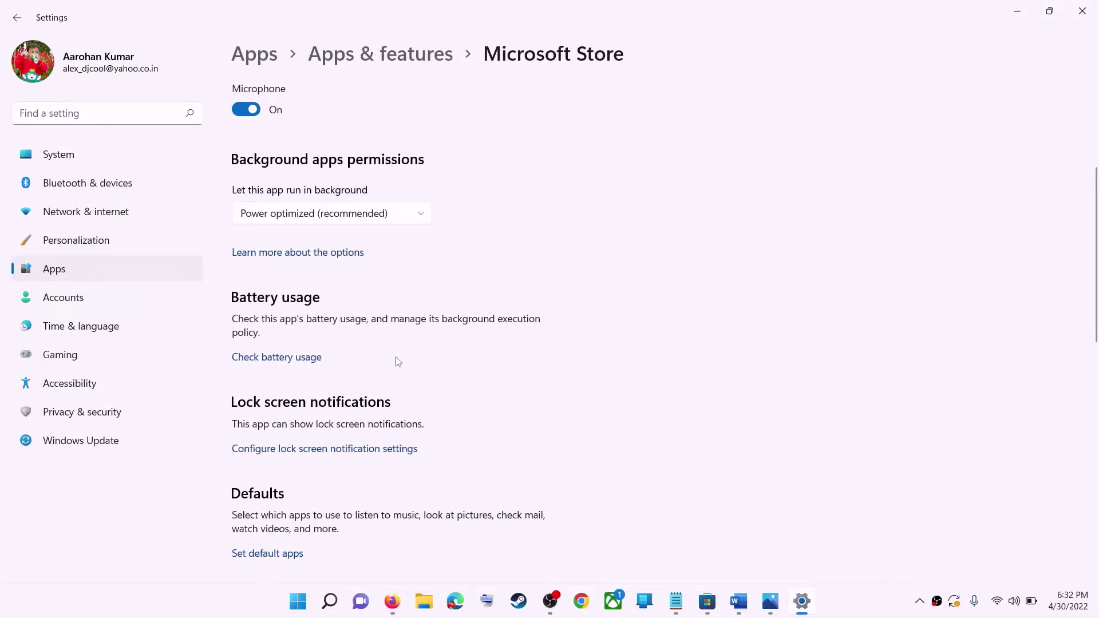
scroll(398, 362, down, 5)
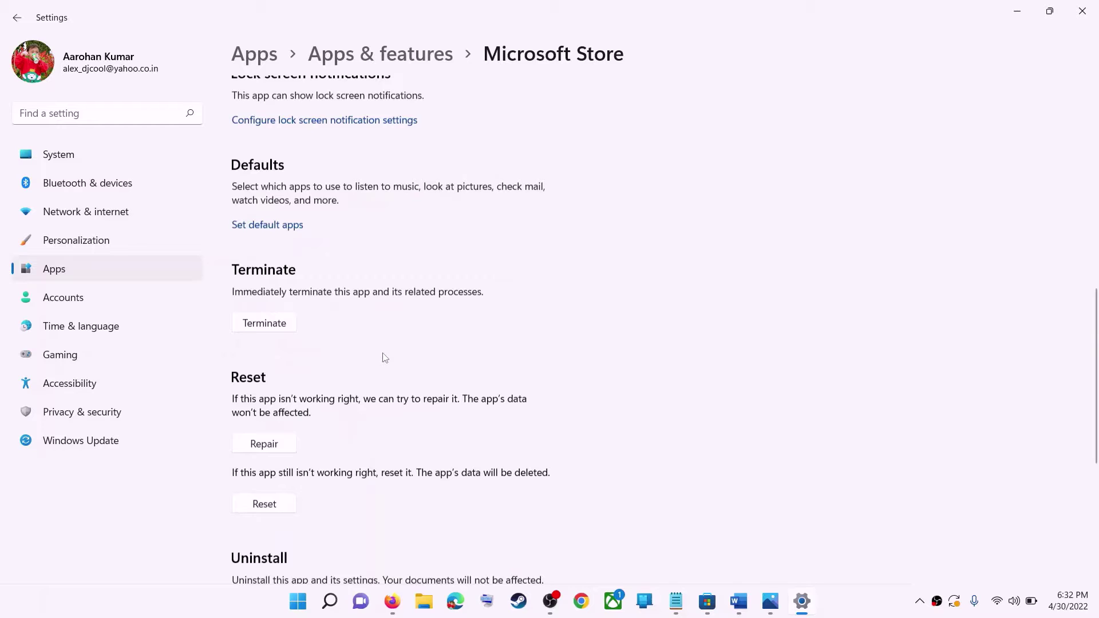
click(264, 444)
Step: Reset the Microsoft Store app, confirming deletion of its app data
scroll(649, 293, down, 3)
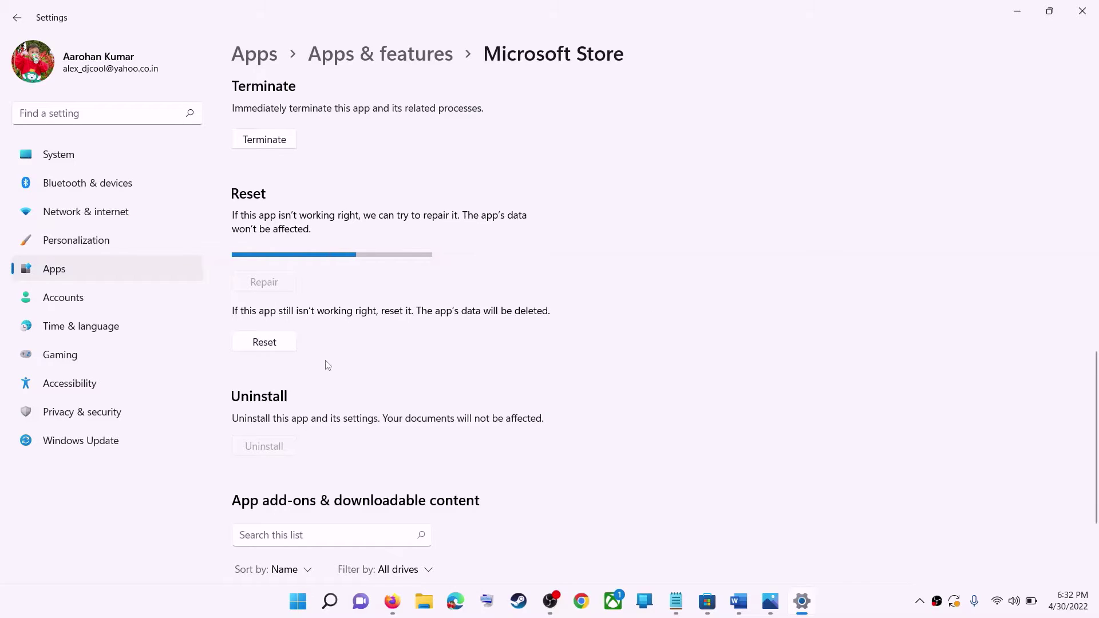
click(279, 346)
click(329, 306)
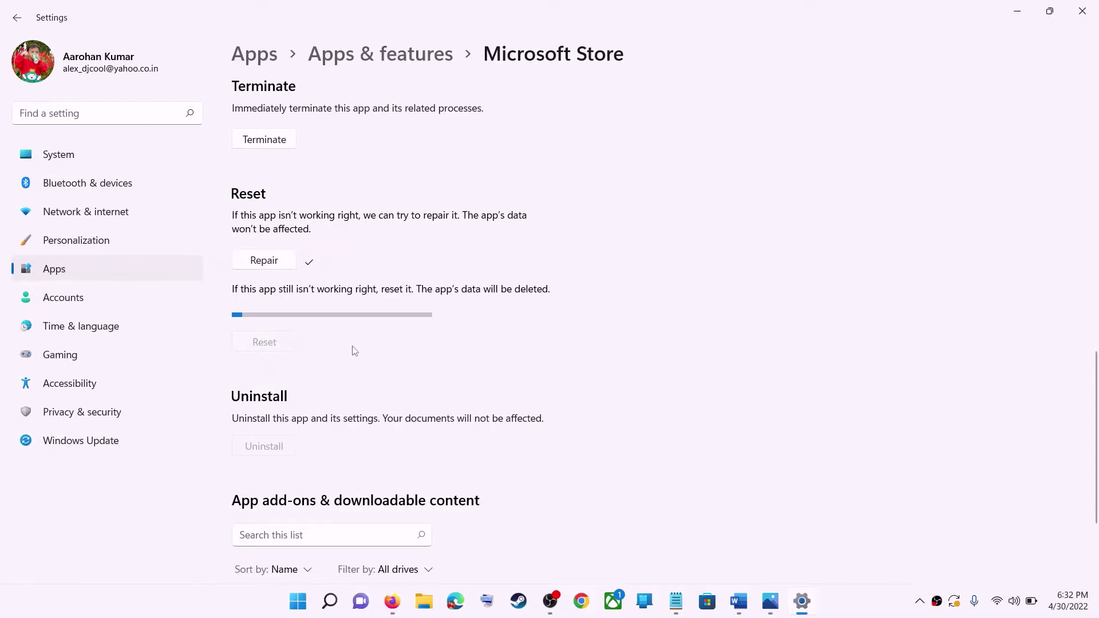
Step: Copy the whole Step 4 PowerShell command from the troubleshooting notes
click(738, 546)
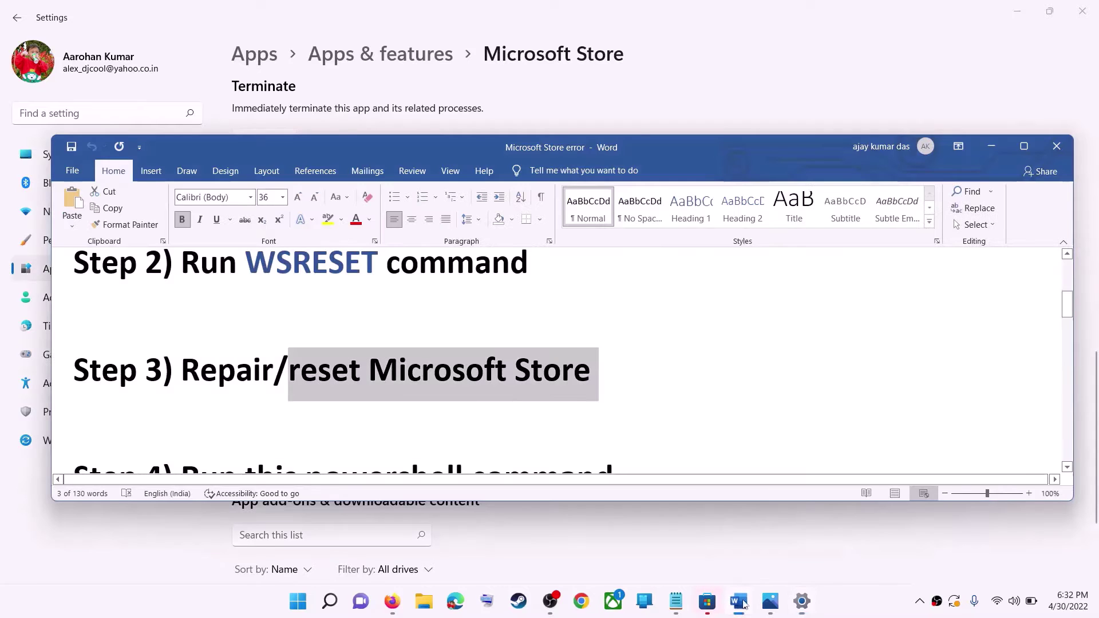
scroll(269, 373, down, 2)
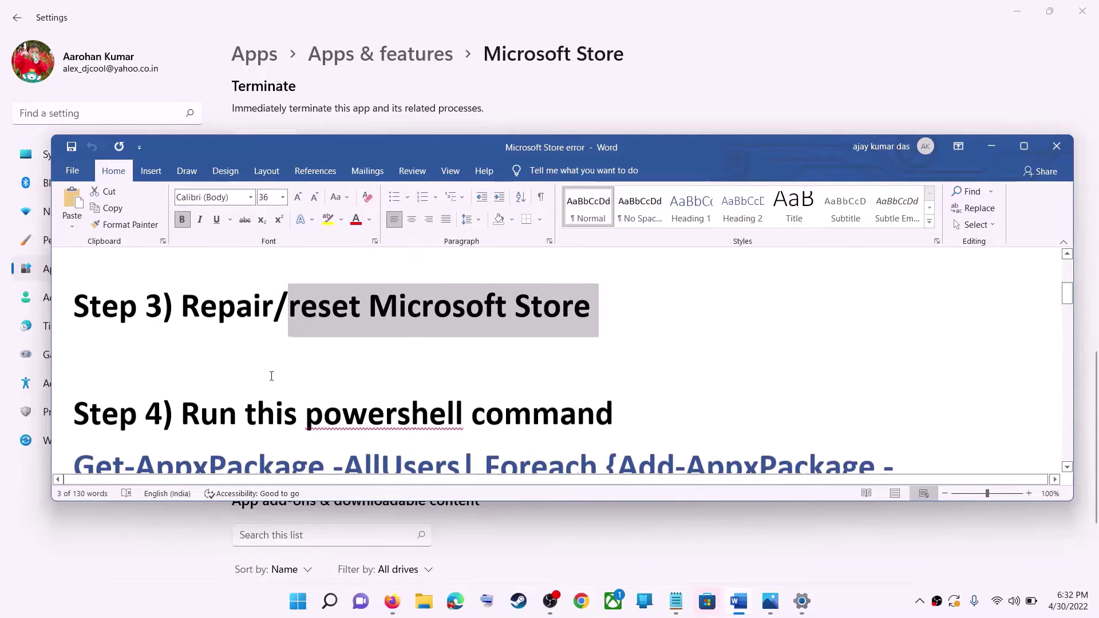
scroll(273, 377, down, 3)
scroll(273, 377, down, 2)
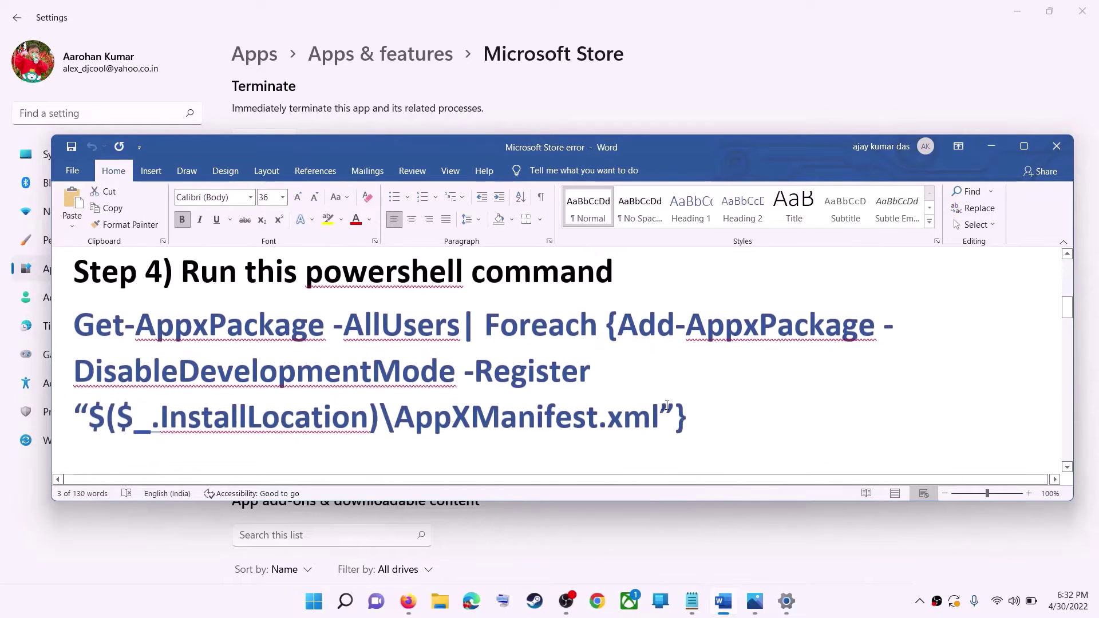
drag(670, 413, 75, 324)
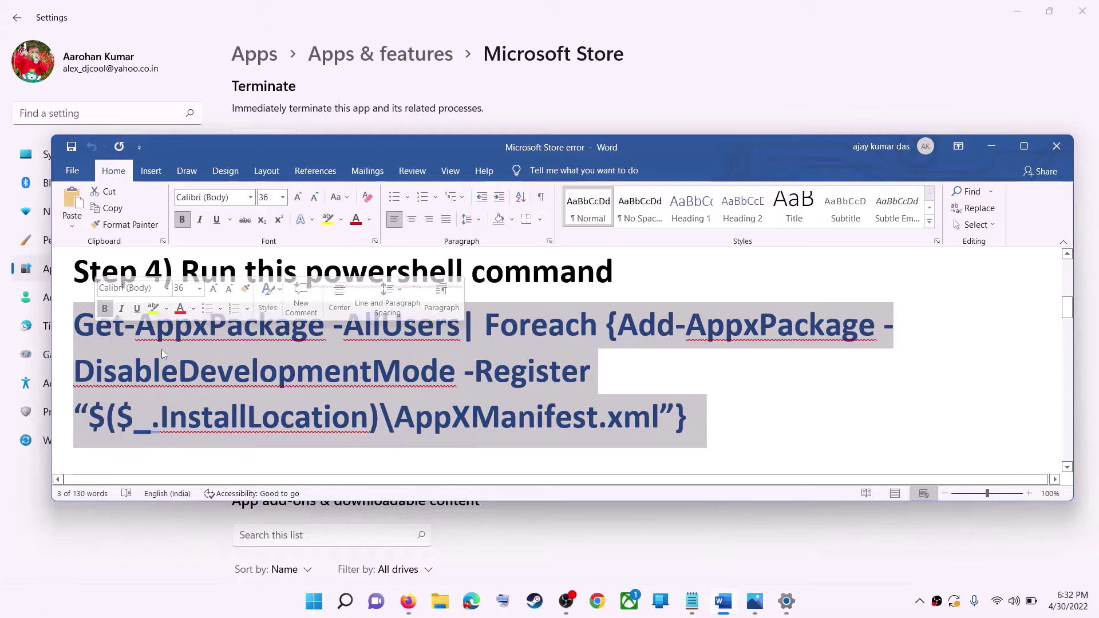
right_click(202, 366)
click(197, 392)
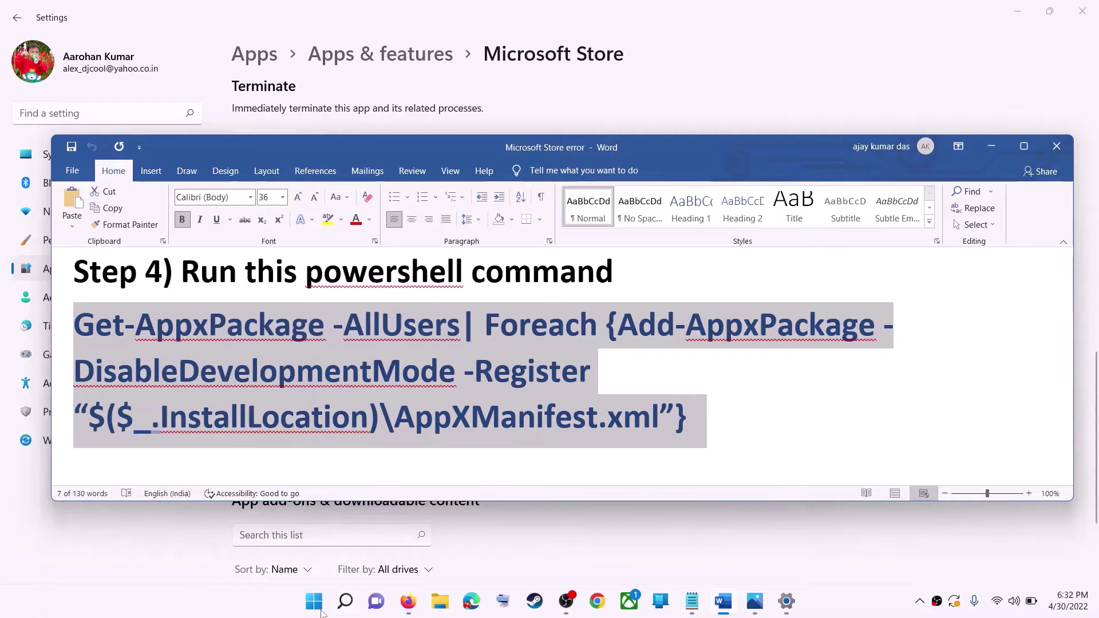
Step: Search 'powershell' and launch Windows PowerShell as administrator
click(318, 607)
text(pow)
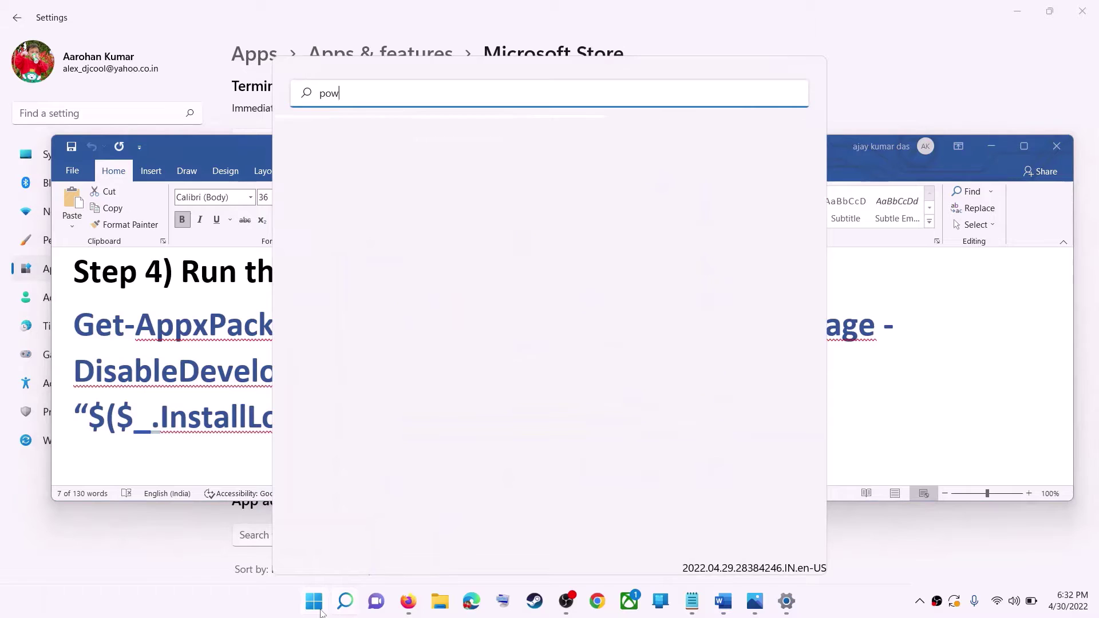
text(ershell)
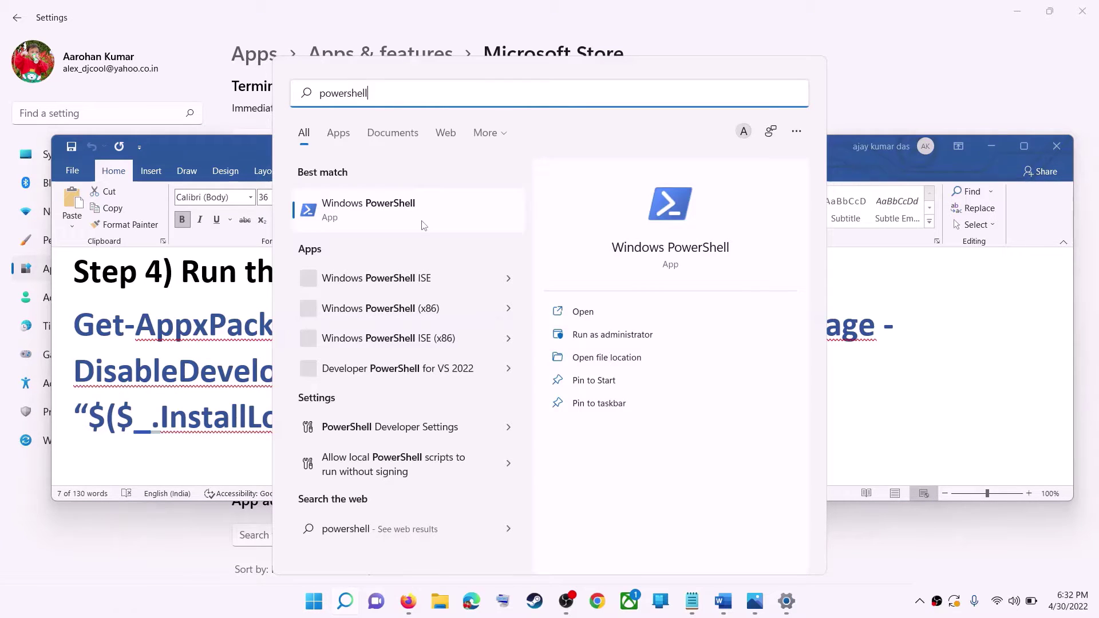
right_click(379, 215)
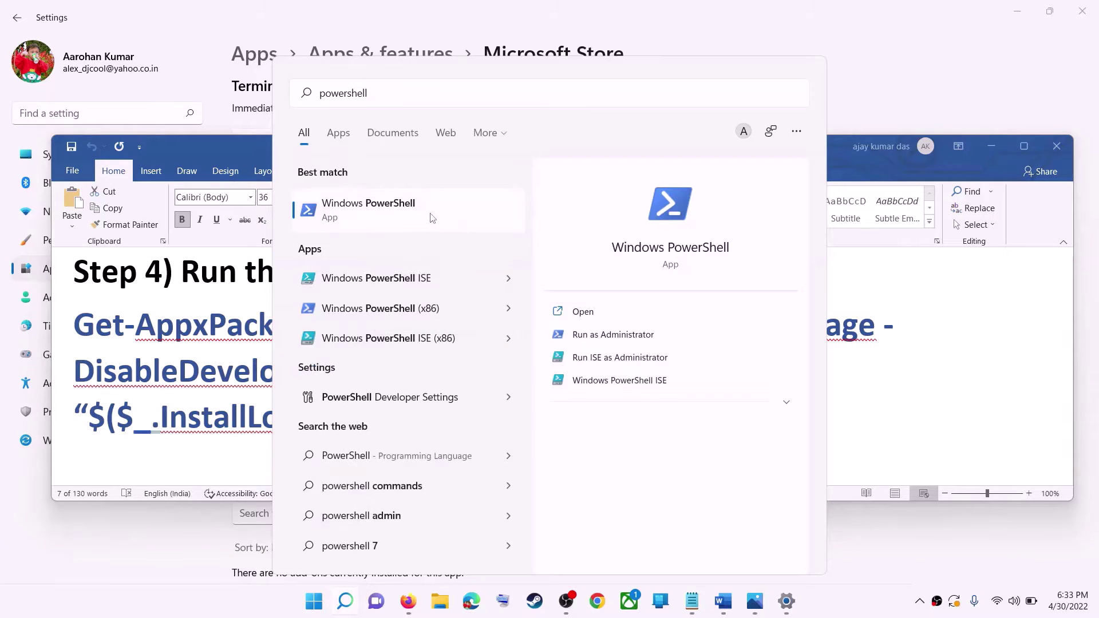
right_click(432, 218)
click(458, 231)
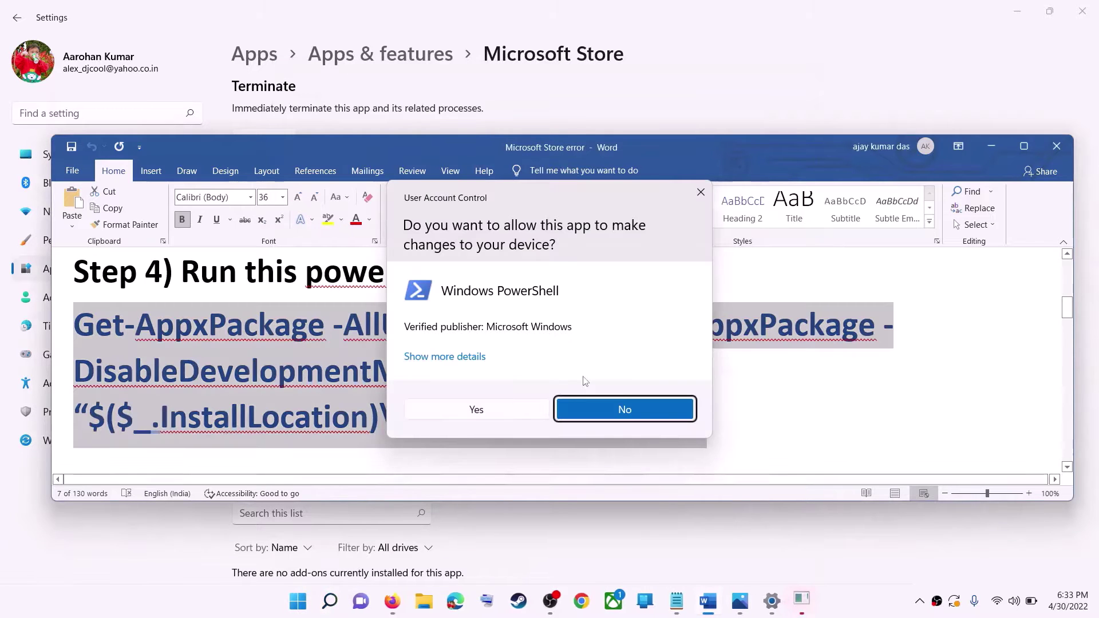
Step: Approve the UAC prompt, paste and run the Get-AppxPackage re-register command, then close PowerShell
click(484, 409)
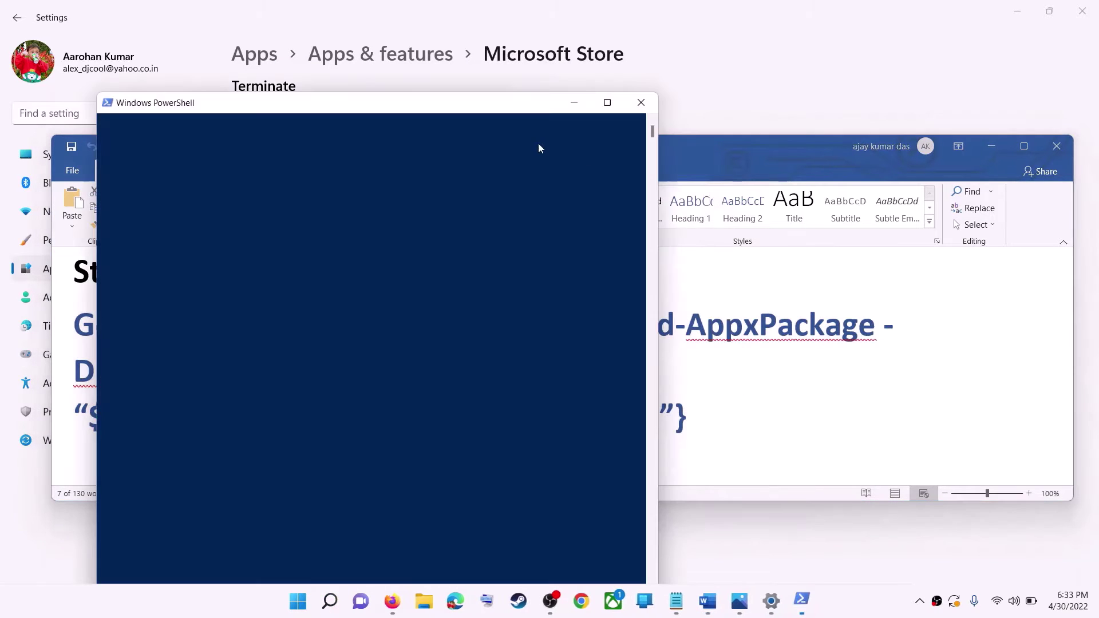
right_click(618, 148)
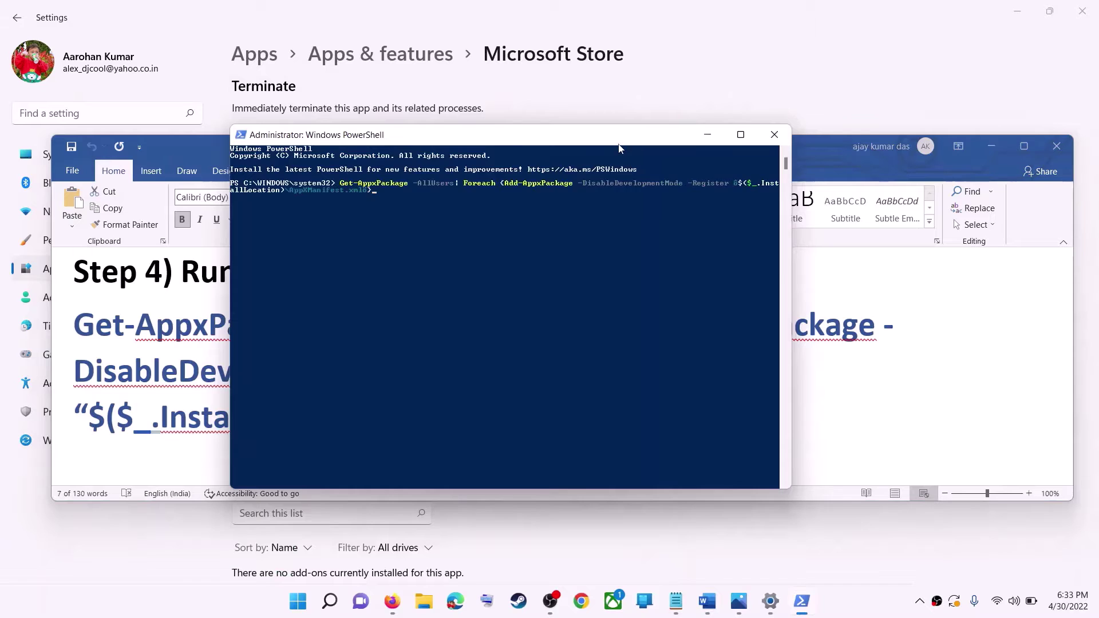
key(Return)
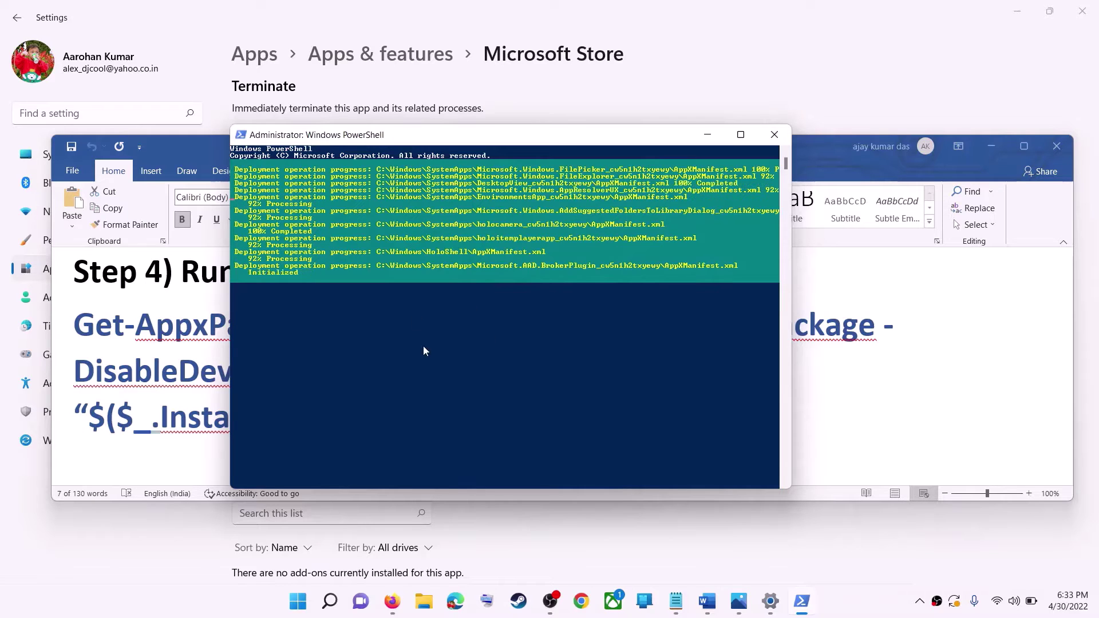
click(857, 604)
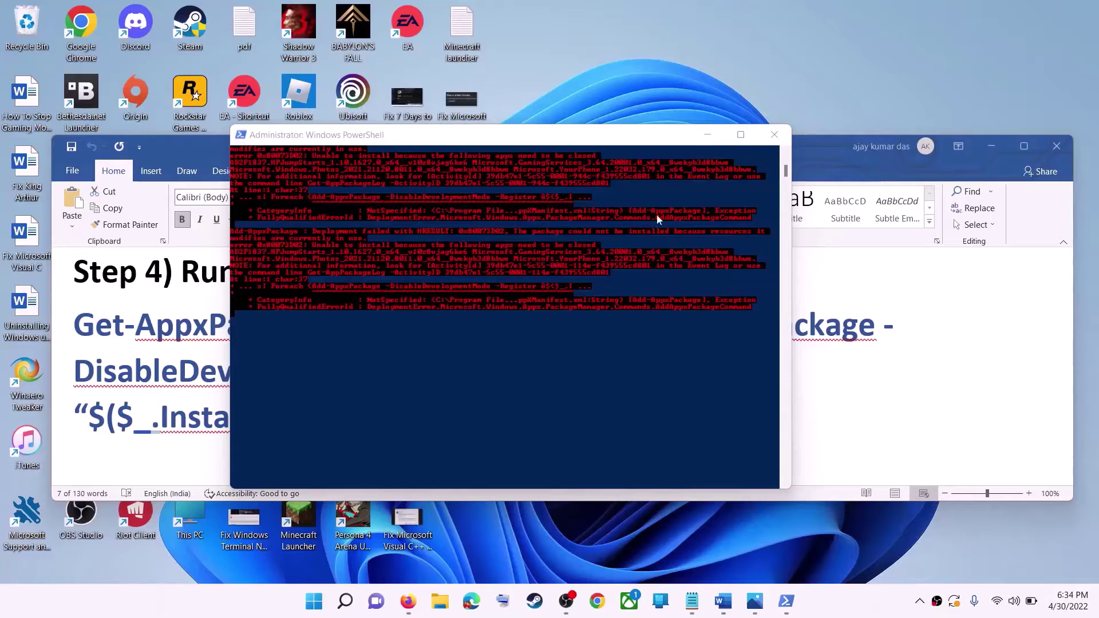
click(772, 136)
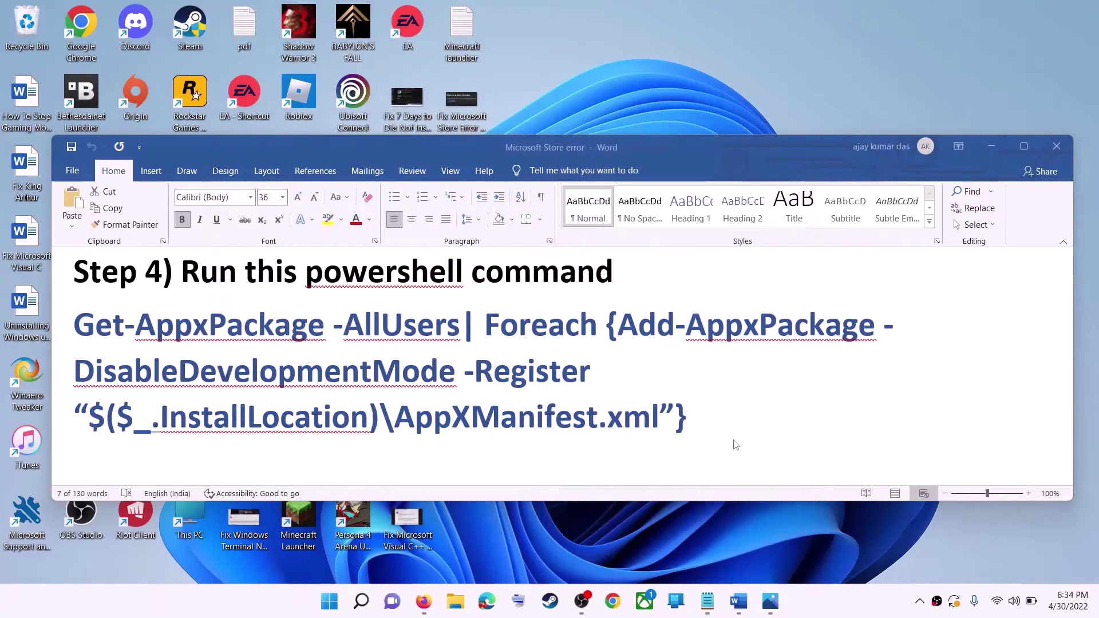
Step: Scroll the notes to Step 5 on the Store local cache and open File Explorer
triple_click(458, 364)
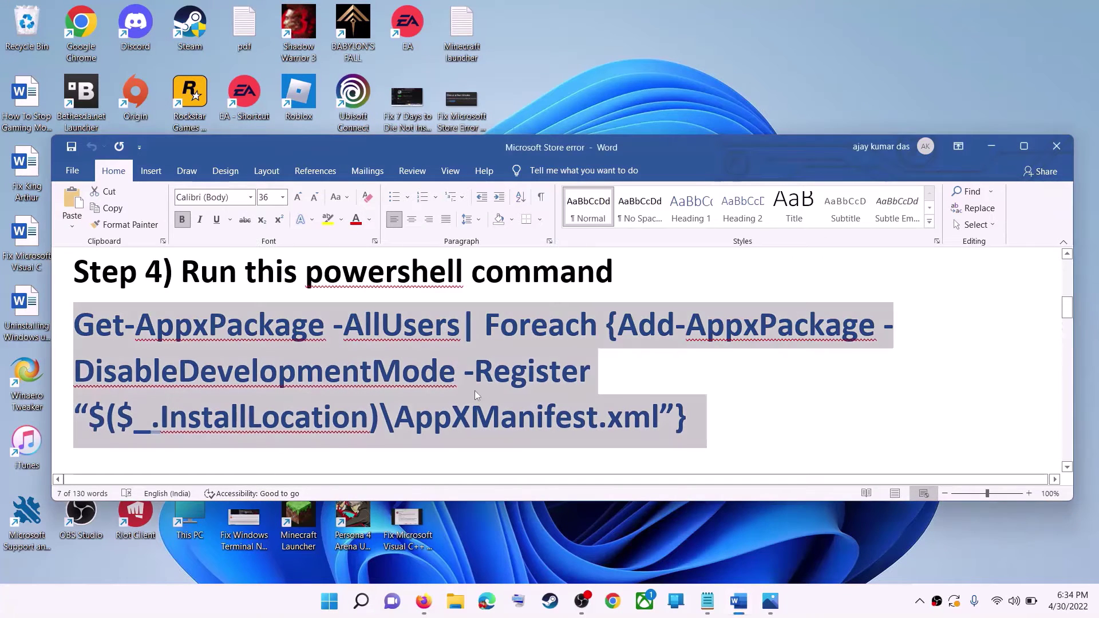
scroll(475, 390, down, 2)
scroll(475, 391, down, 2)
scroll(663, 362, up, 1)
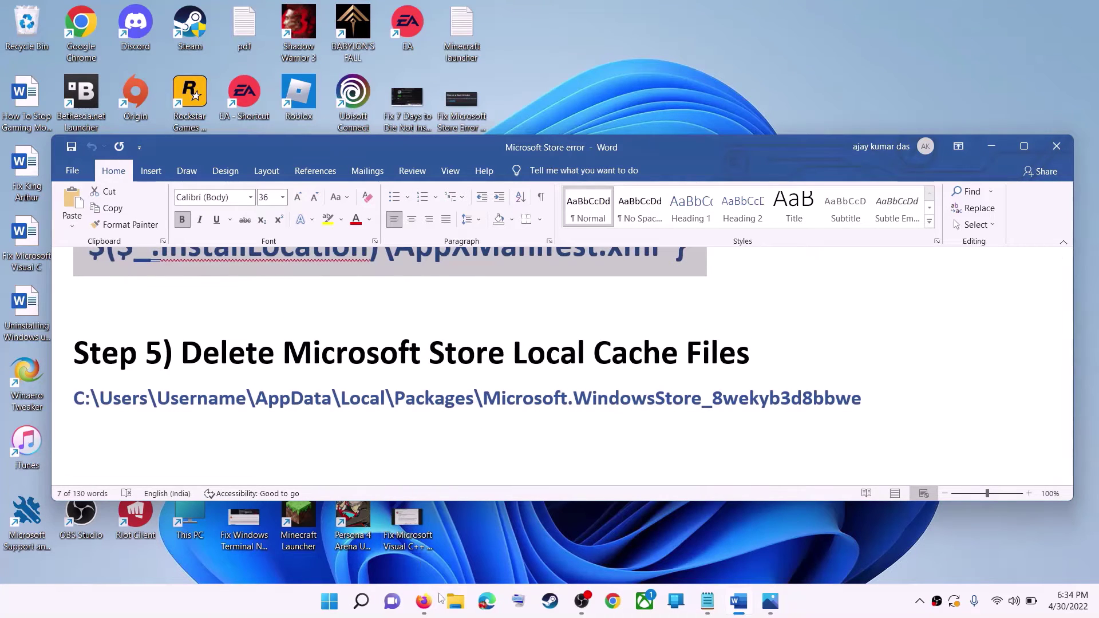
click(456, 601)
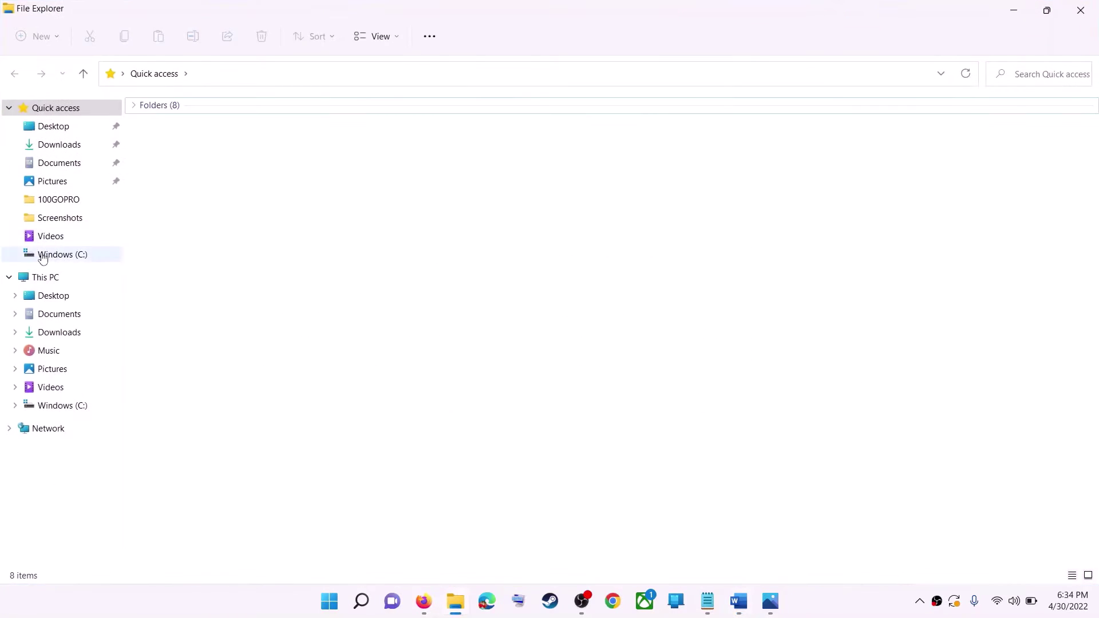
Step: Navigate This PC > Windows (C:) > Users into the user's profile folder
click(43, 255)
click(43, 277)
click(253, 245)
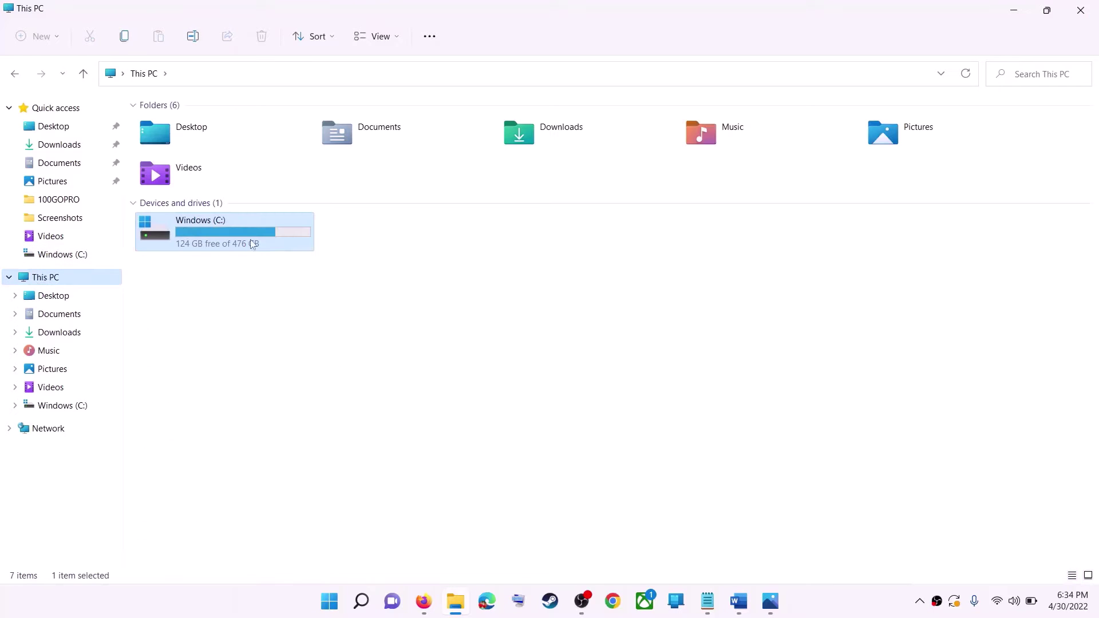
double_click(225, 241)
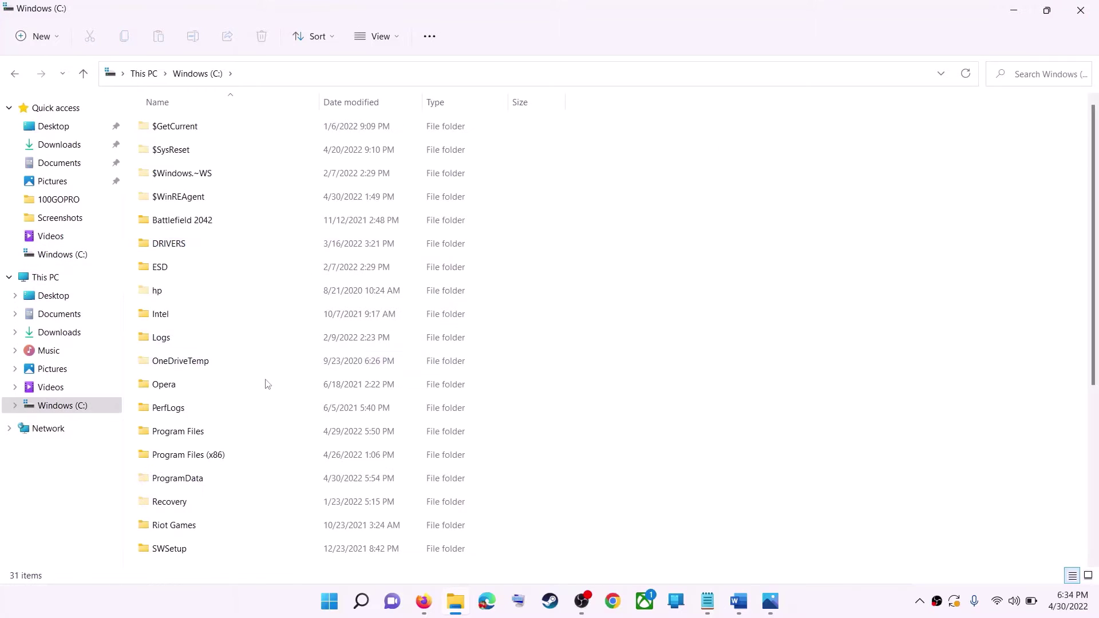
scroll(265, 385, down, 4)
click(175, 377)
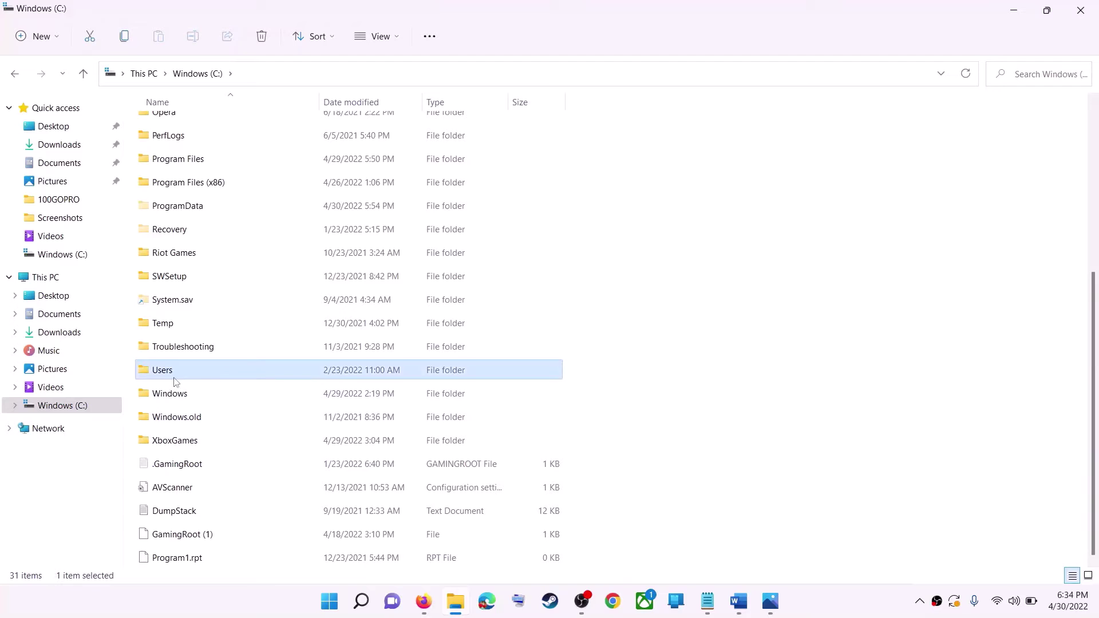
double_click(191, 370)
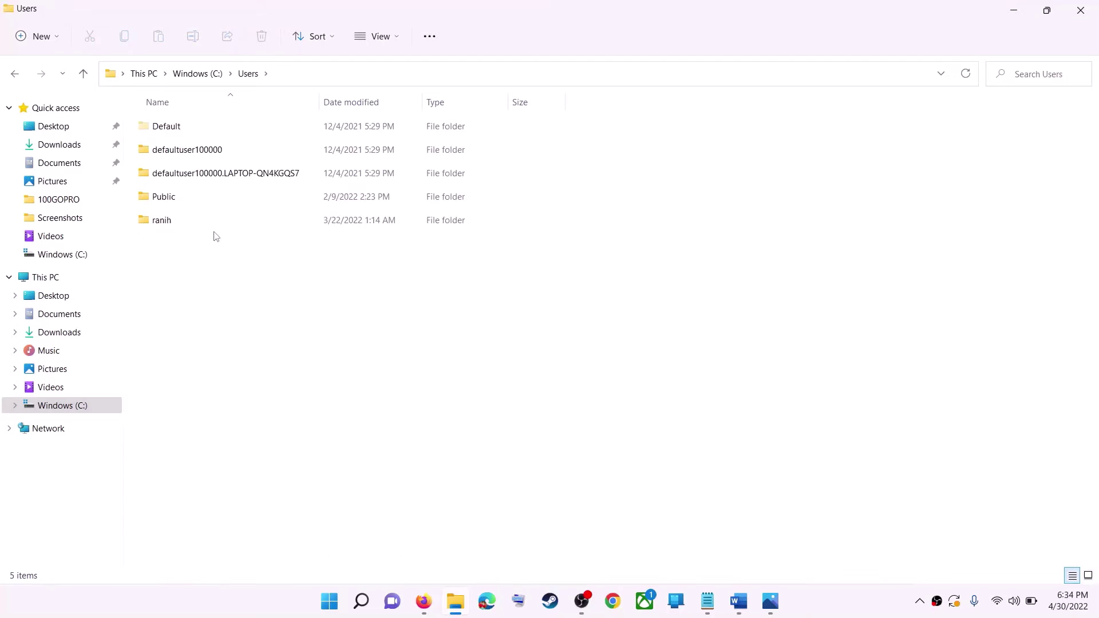
click(195, 225)
double_click(194, 224)
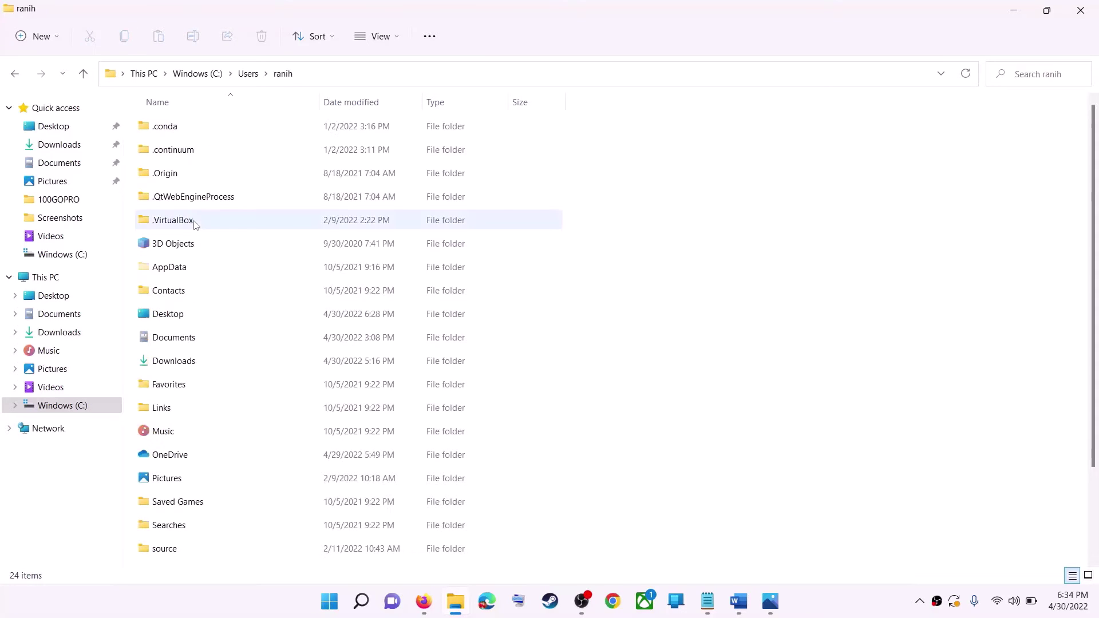
Step: Turn on Hidden items in View > Show so the AppData folder is listed
click(184, 269)
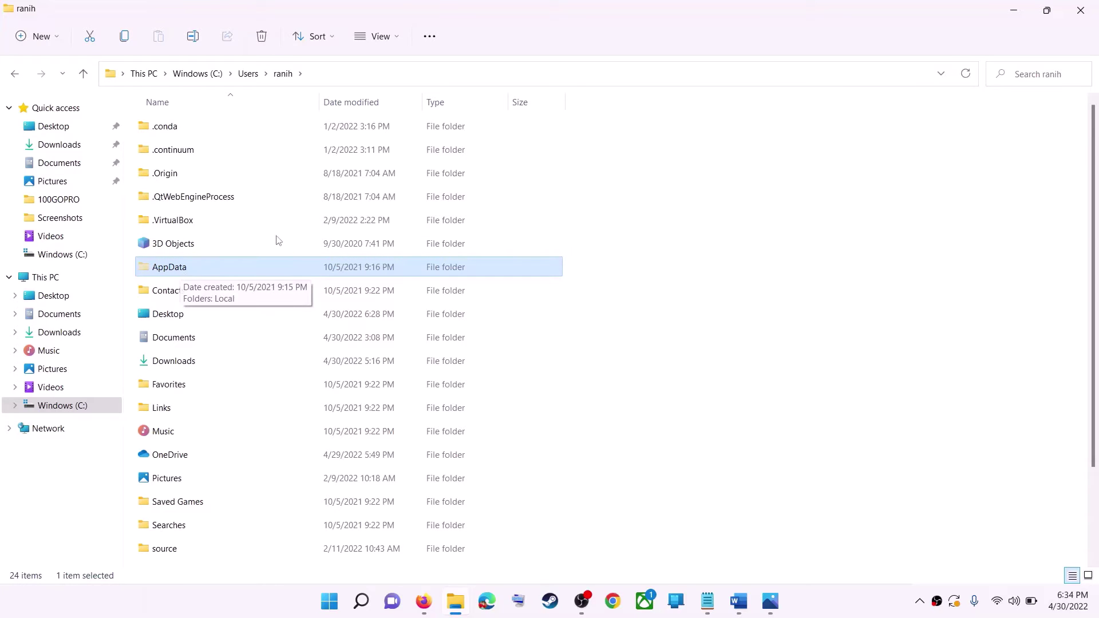
click(398, 41)
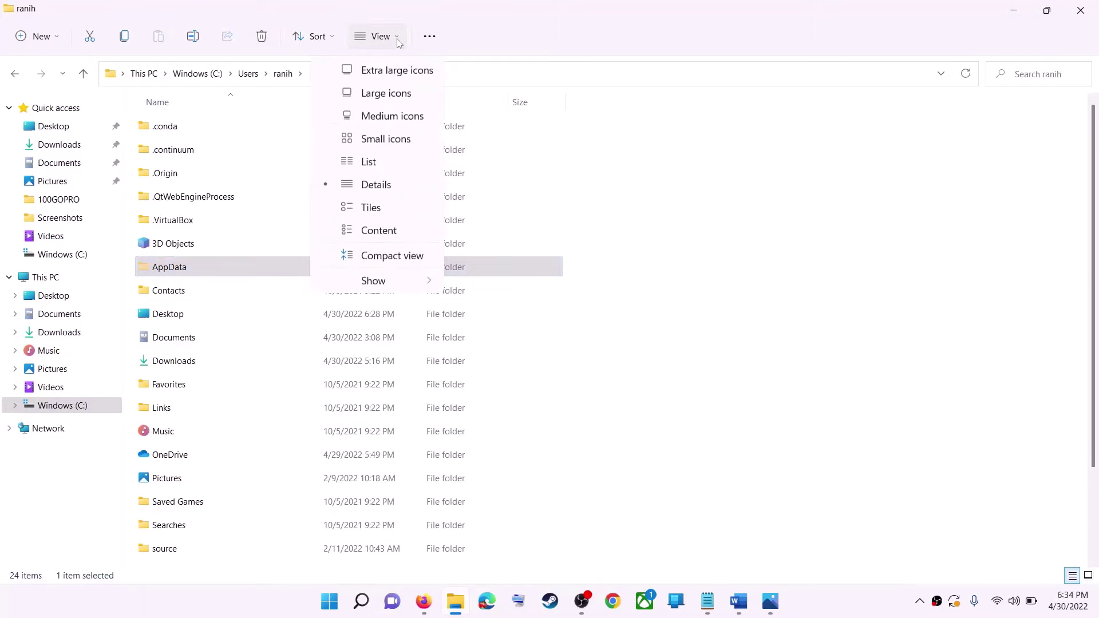
mouse_move(378, 281)
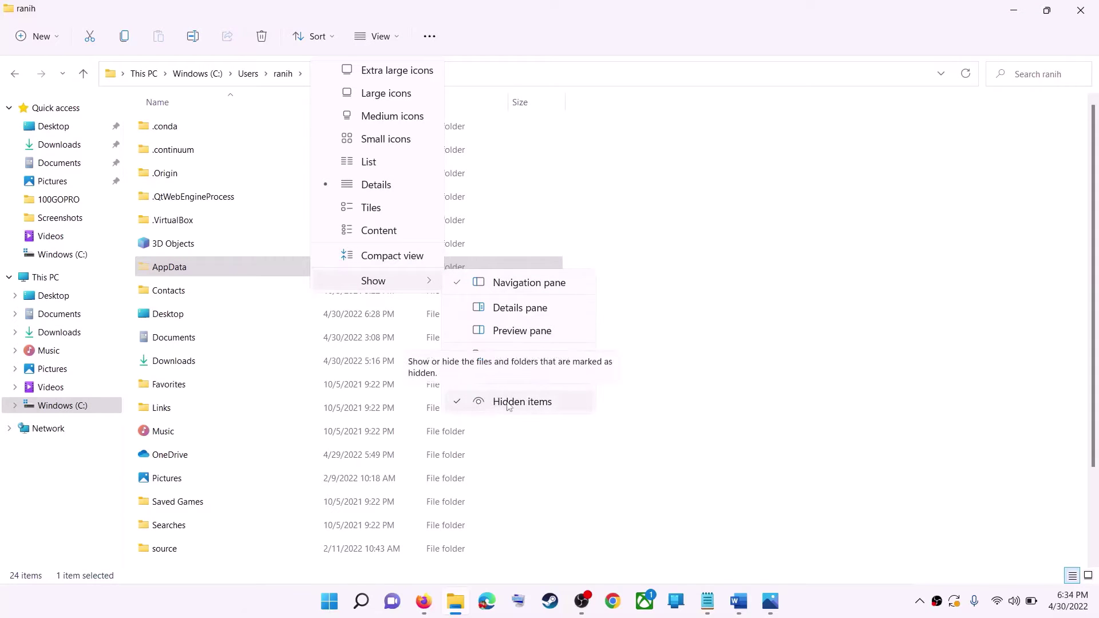
click(174, 269)
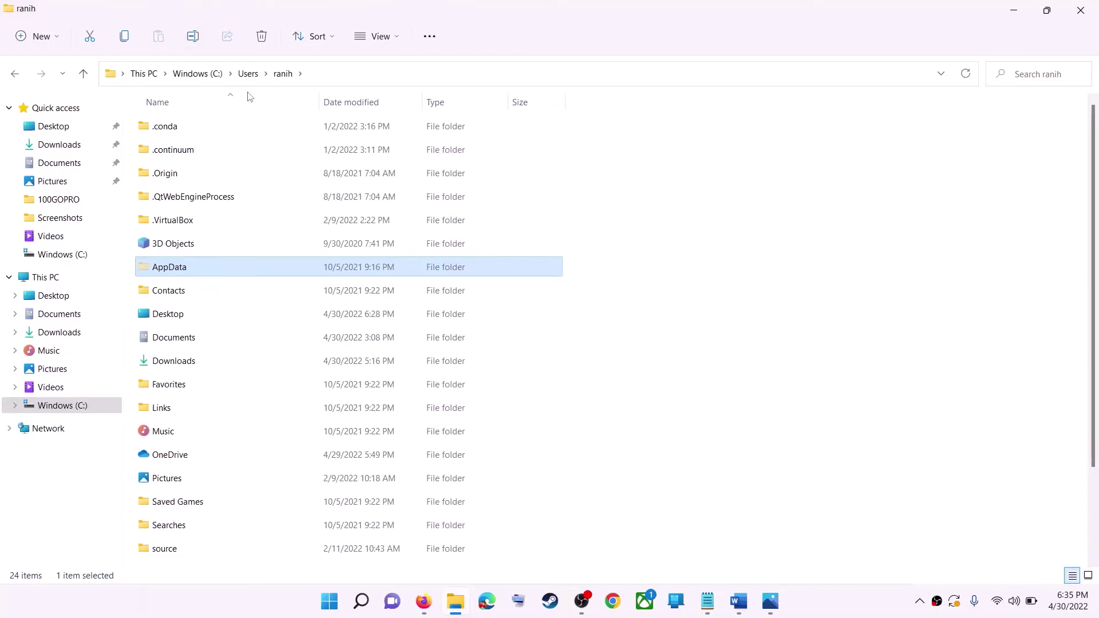
Step: Navigate from AppData into Local and open the Packages folder
double_click(206, 269)
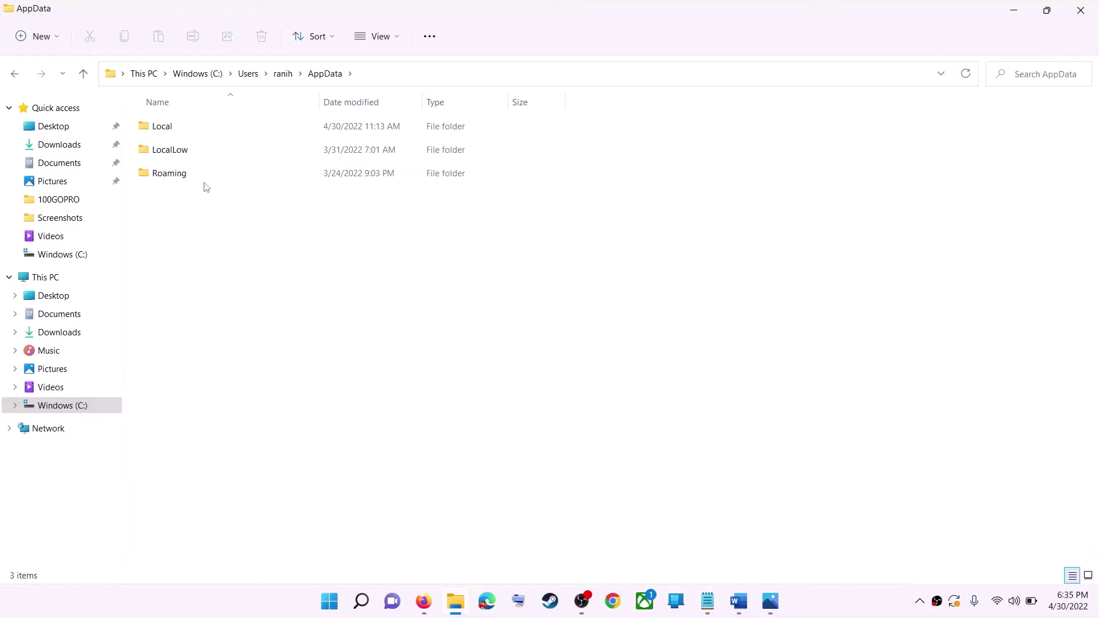
click(218, 135)
double_click(205, 132)
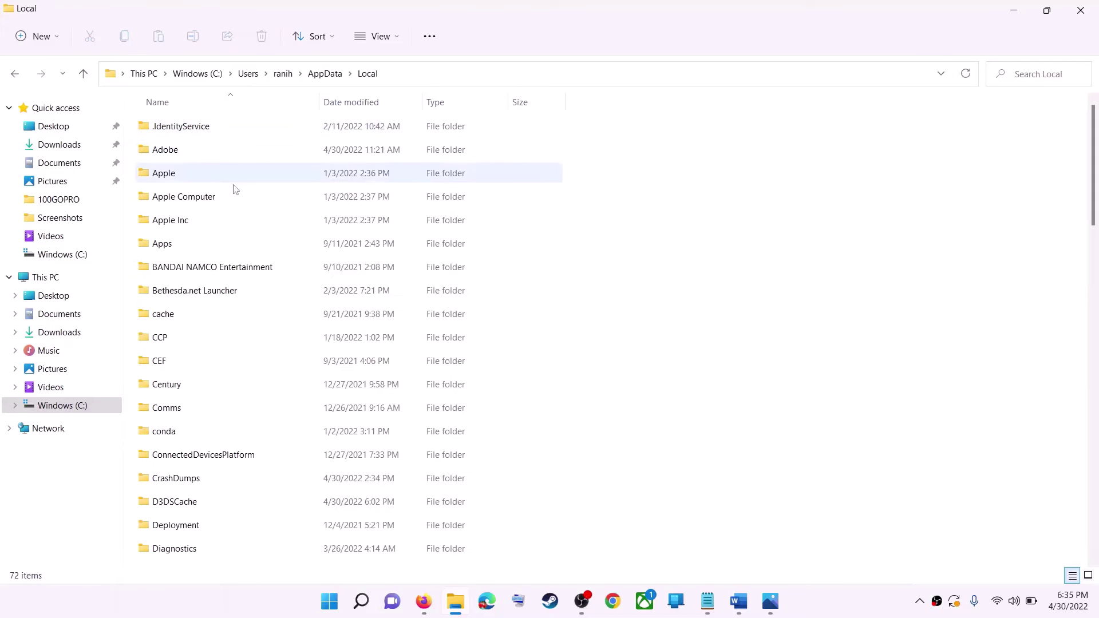
key(p)
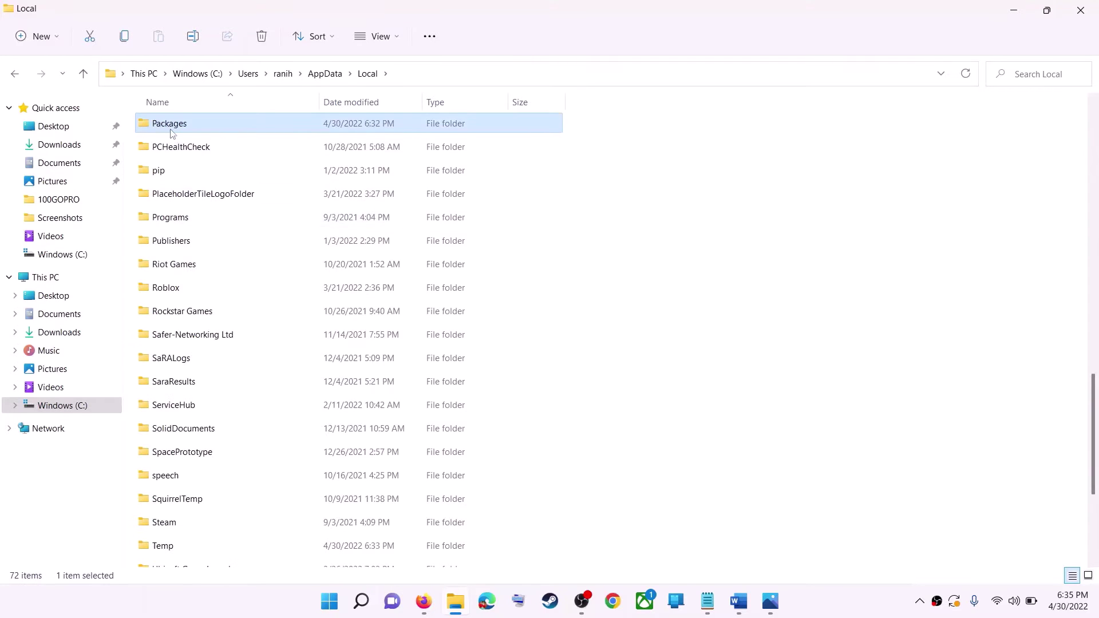
click(220, 132)
click(263, 128)
double_click(263, 128)
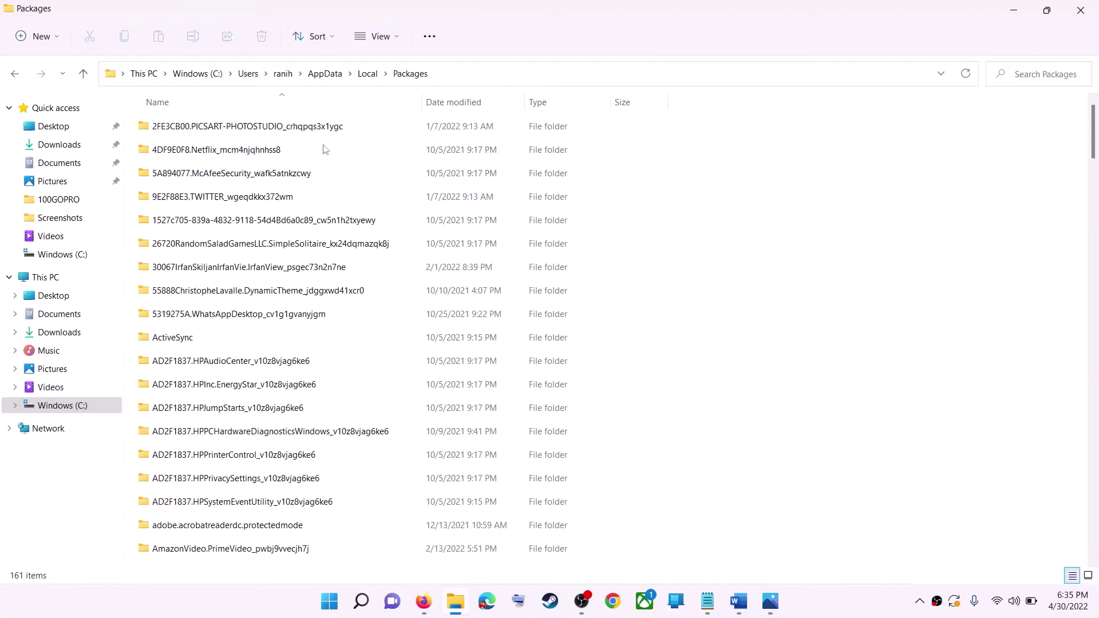
Step: Scroll to Microsoft.WindowsStore_8wekyb3d8bbwe, open it and select its LocalCache subfolder
scroll(320, 366, down, 20)
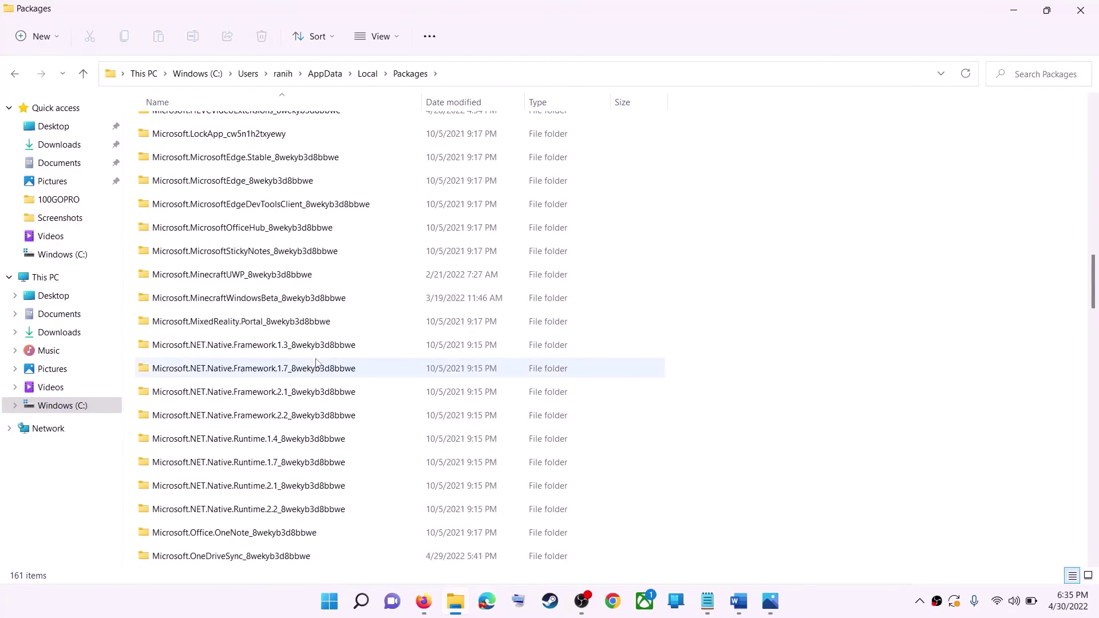
key(alt+Tab)
key(alt+Tab)
scroll(297, 392, down, 15)
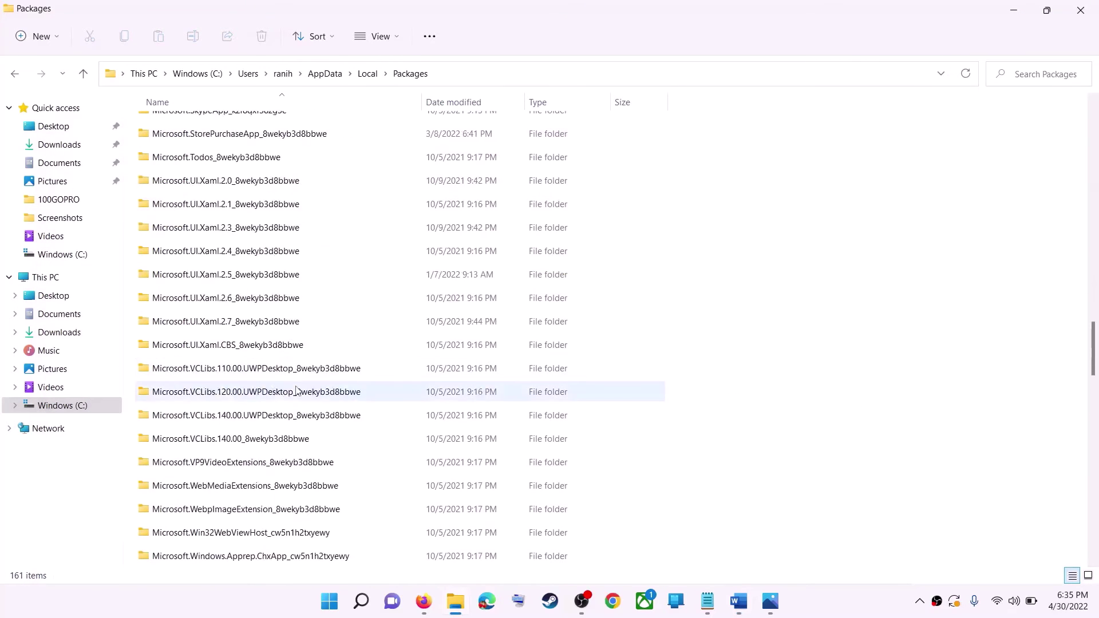
scroll(296, 391, down, 3)
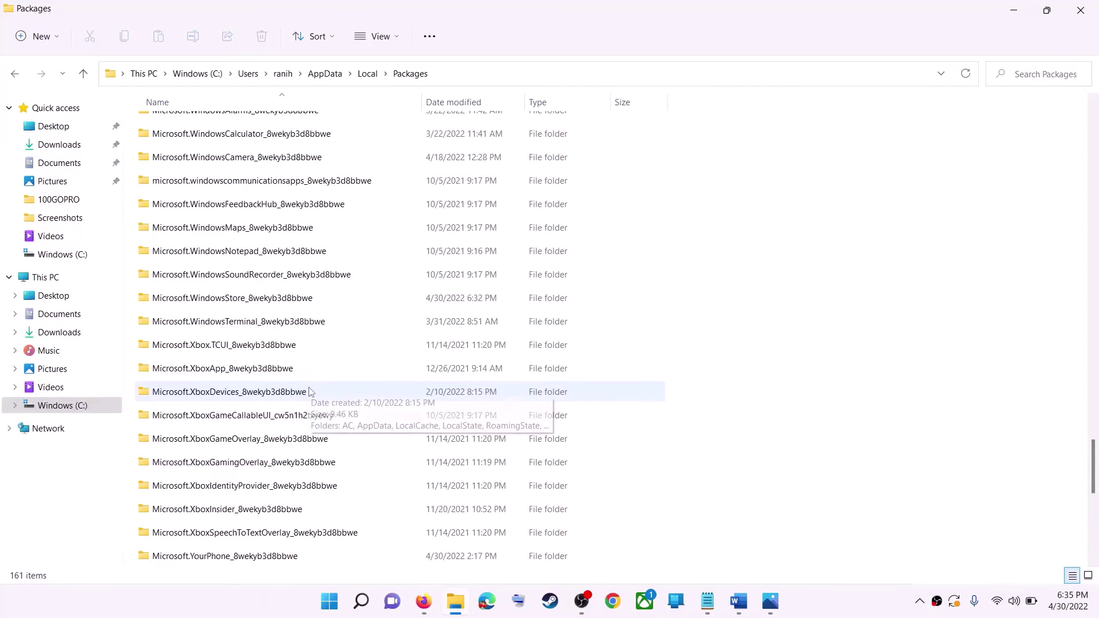
click(243, 303)
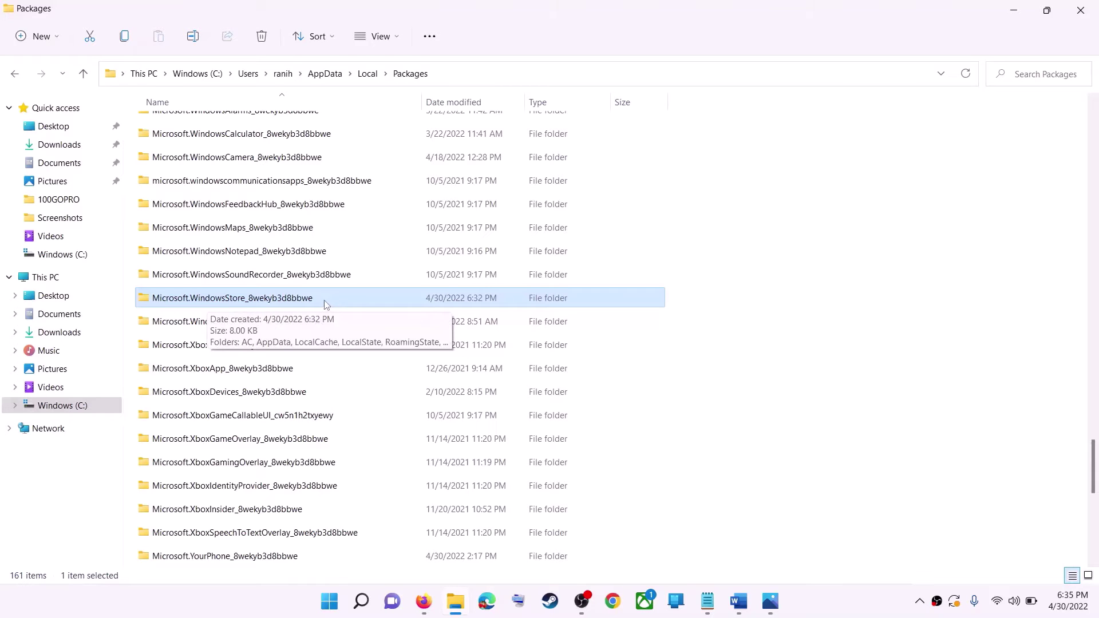
click(202, 301)
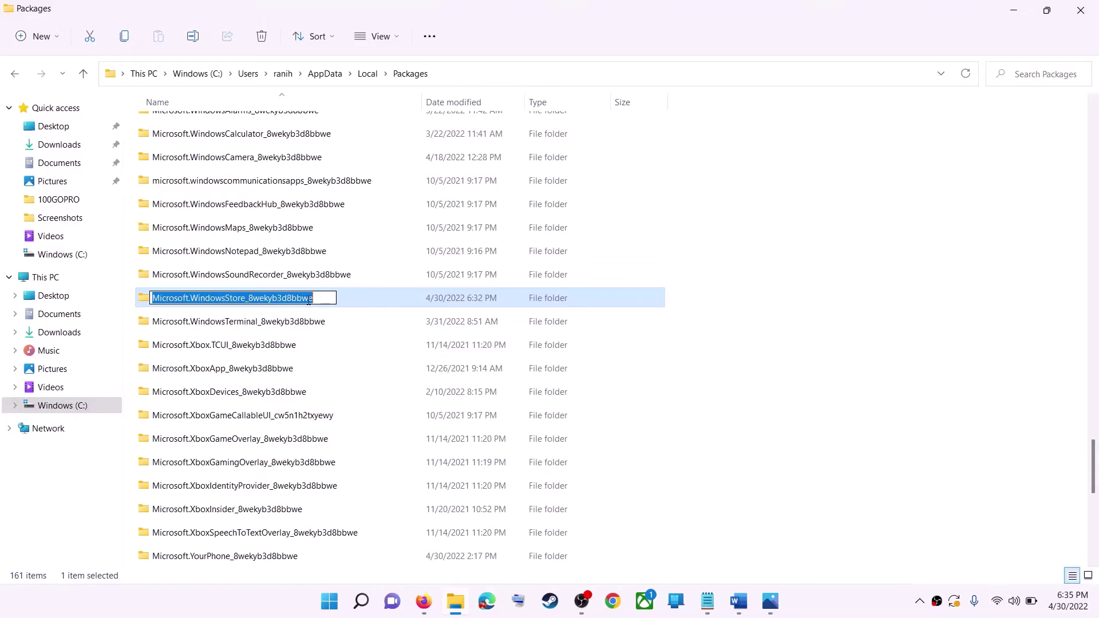
click(352, 297)
double_click(342, 298)
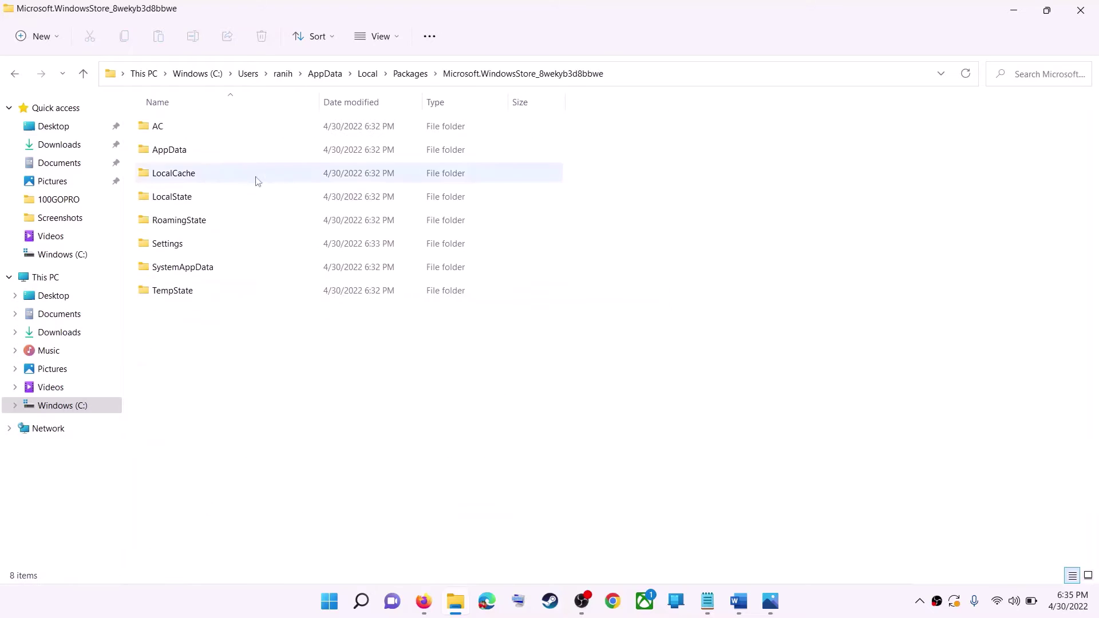
click(184, 177)
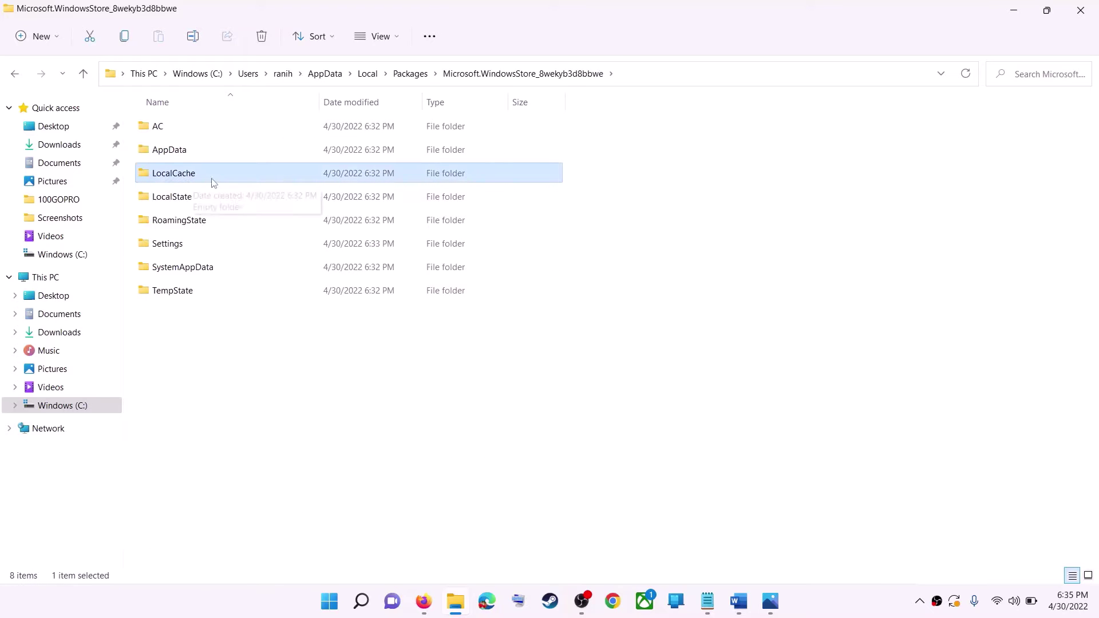
Step: Delete the LocalCache folder, dismiss the power options without restarting, and close File Explorer
right_click(184, 179)
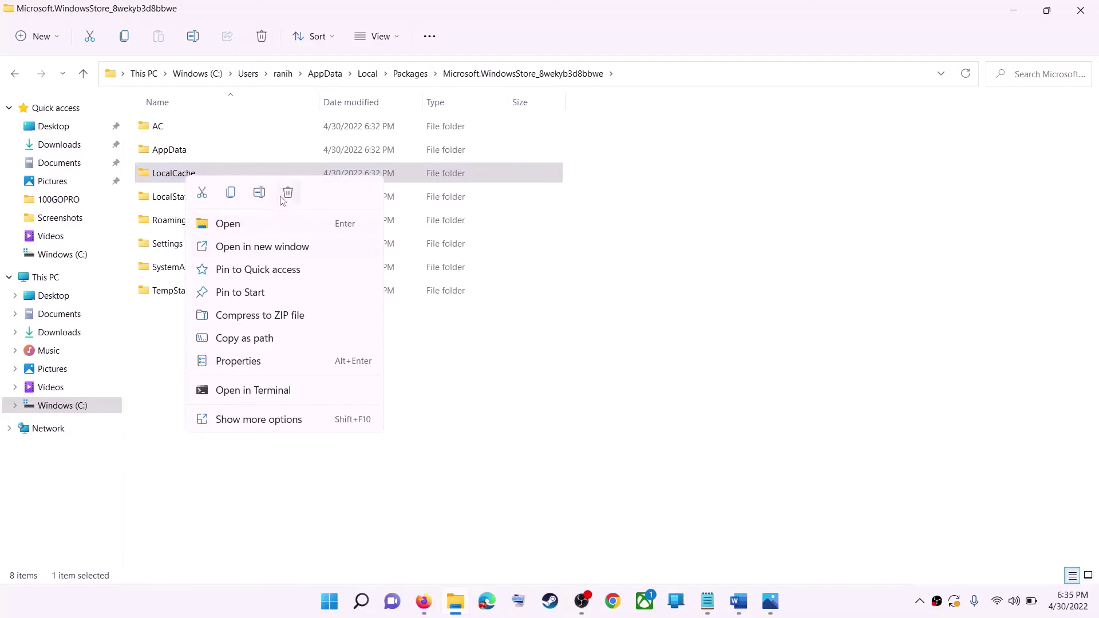
click(285, 195)
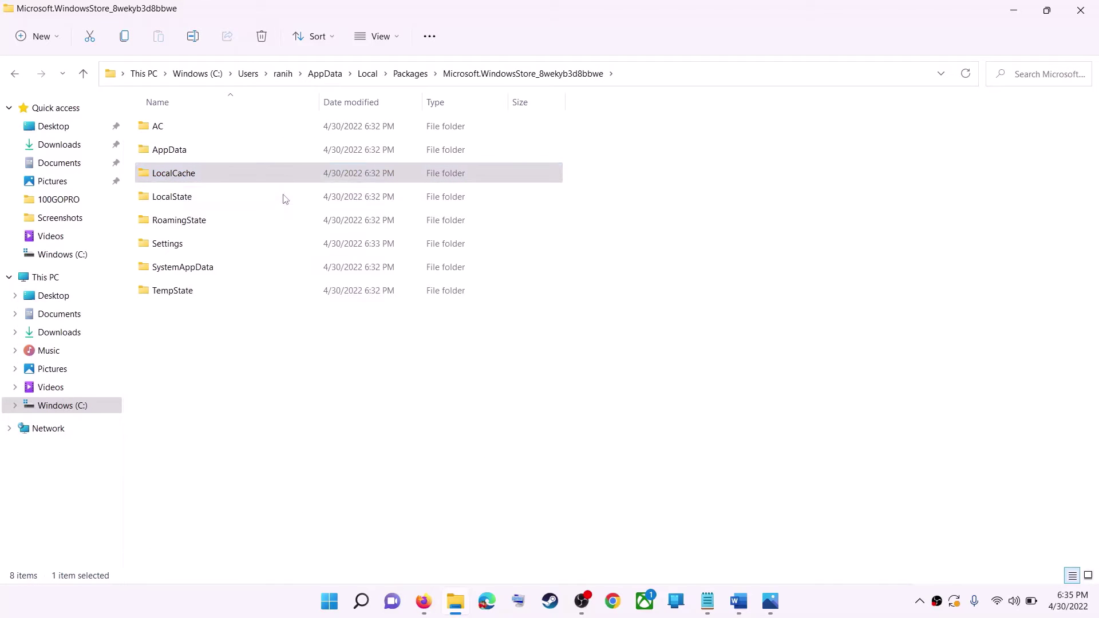
click(337, 603)
click(726, 552)
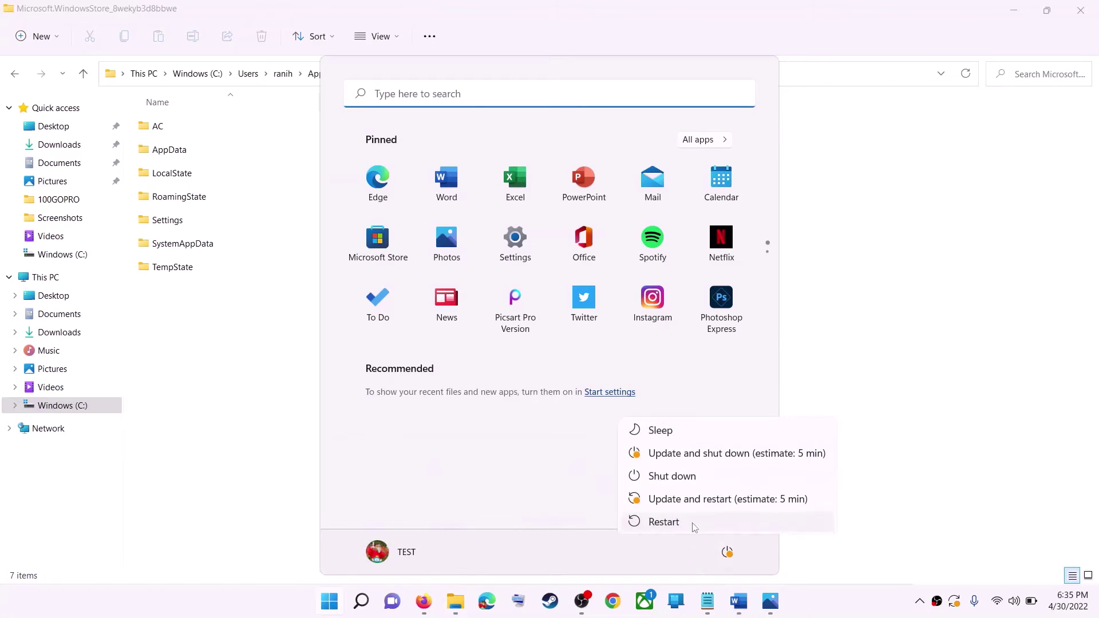
key(Escape)
key(Escape)
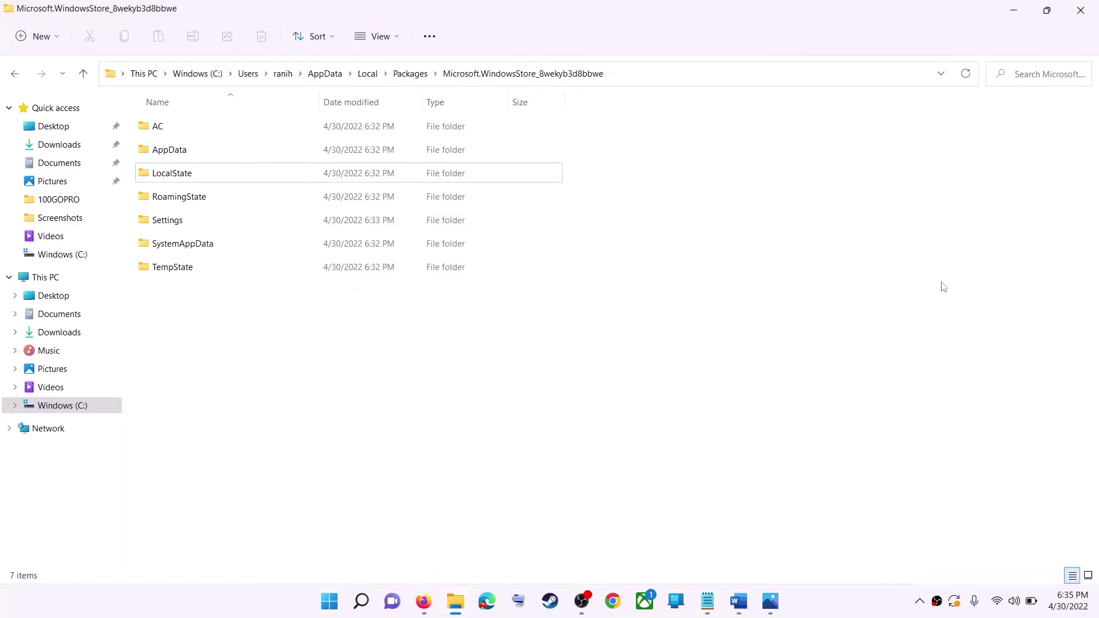
click(1081, 10)
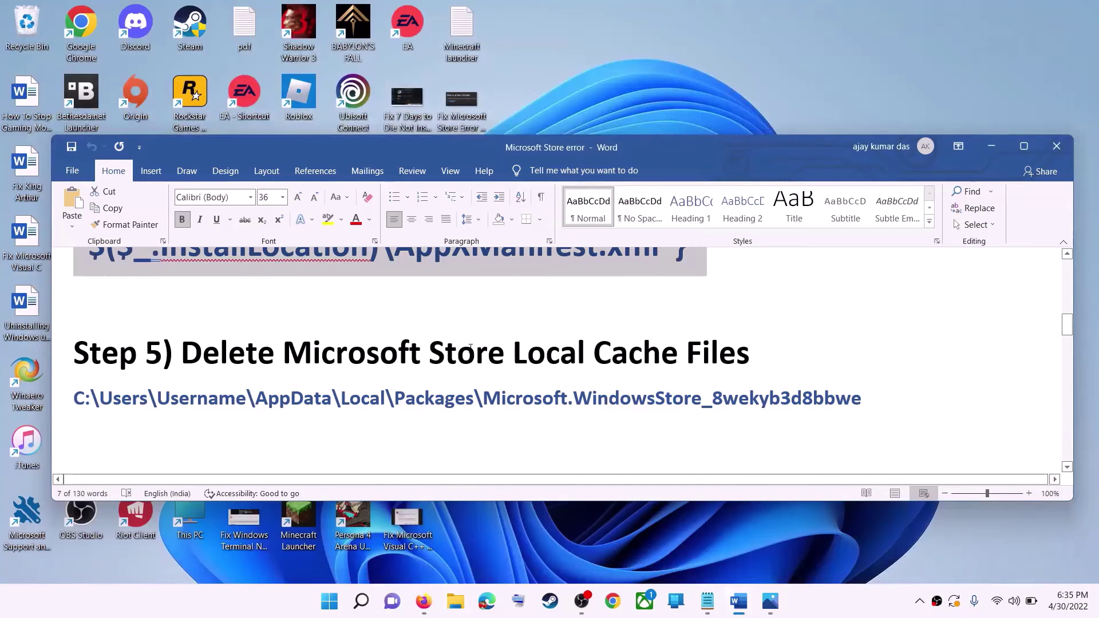
Step: Highlight the 'Get Updates in store library' instruction in the Word notes before searching
click(279, 378)
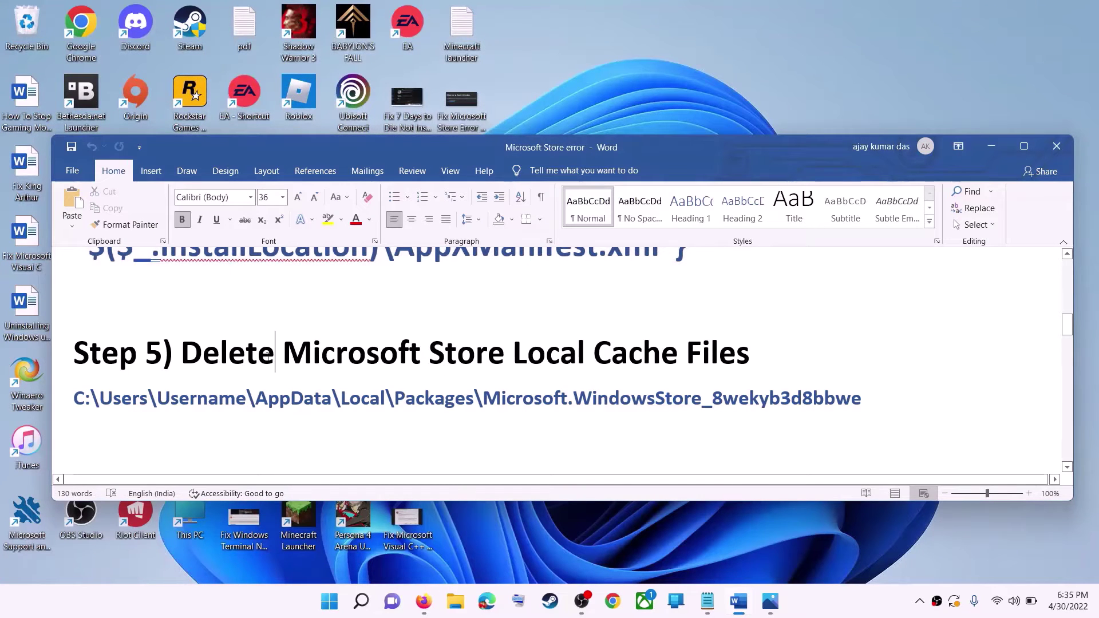
scroll(267, 356, down, 4)
scroll(274, 361, up, 1)
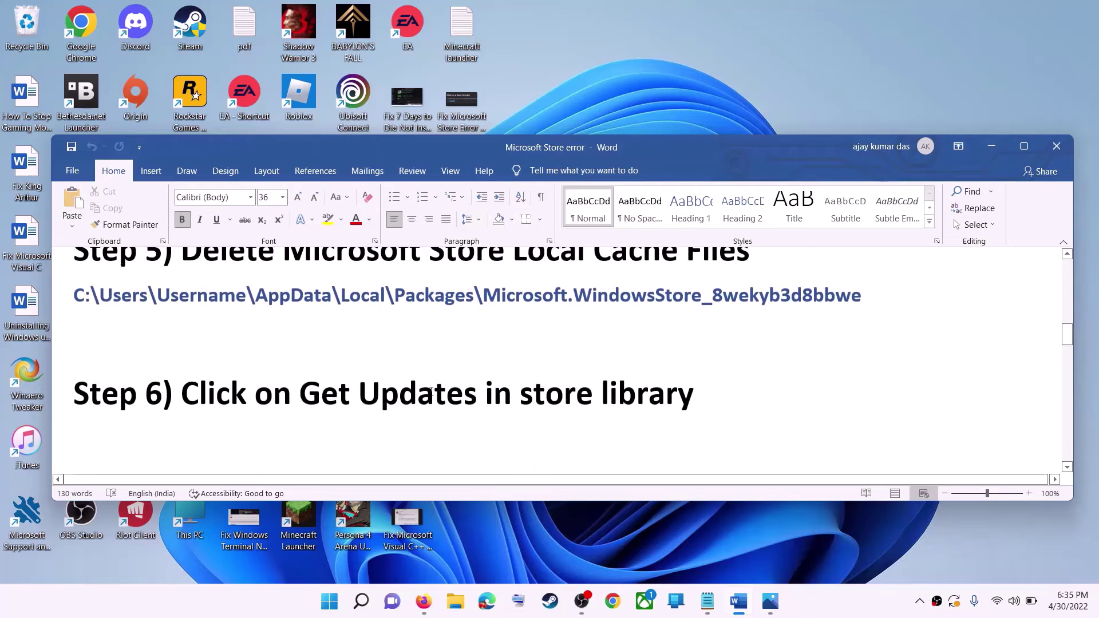
drag(300, 393, 724, 386)
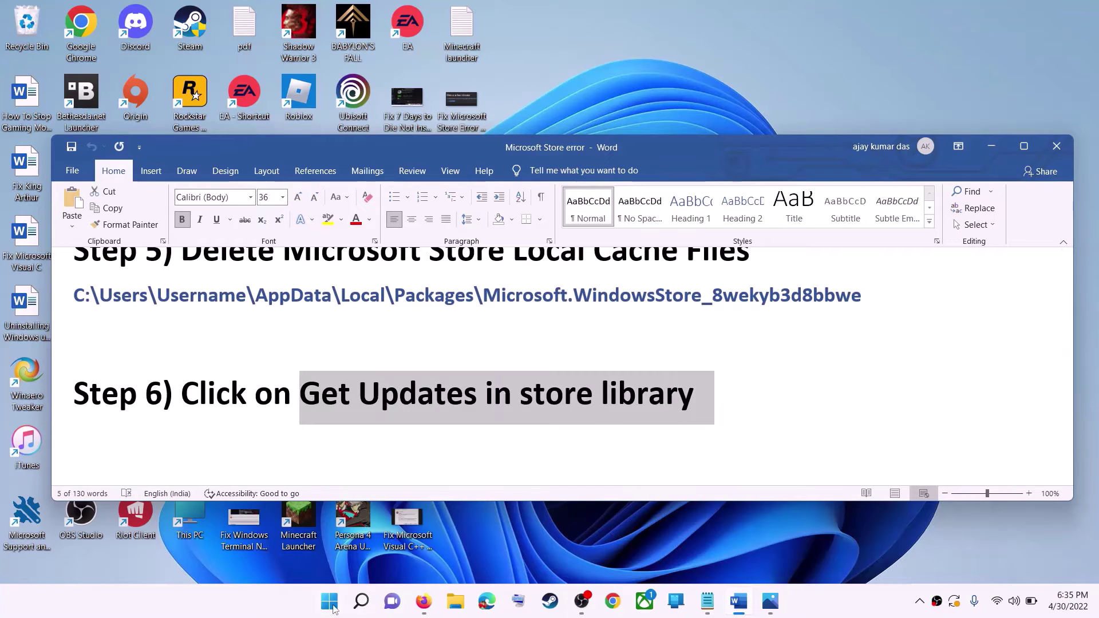
click(331, 602)
Step: Launch Microsoft Store by searching 'store', maximize it, then close and relaunch it
text(store)
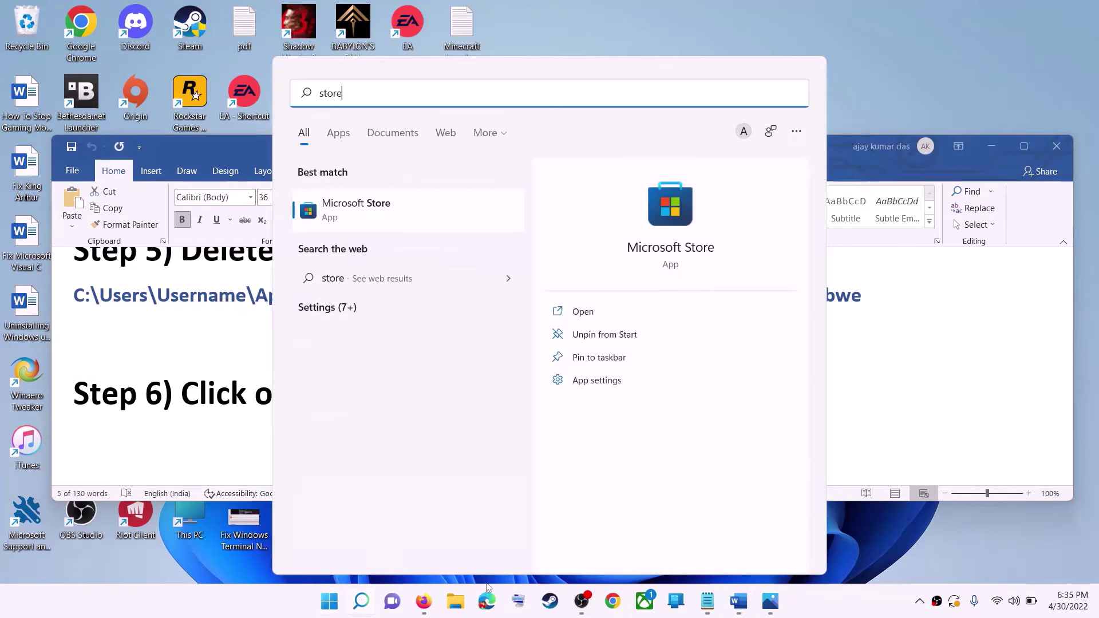
key(Return)
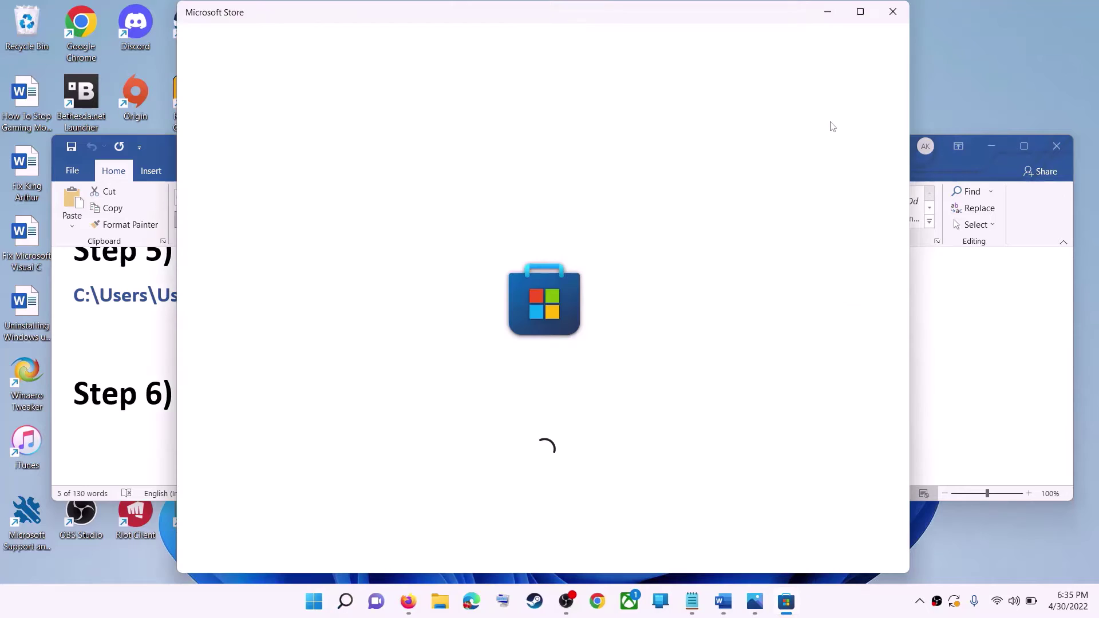
click(859, 14)
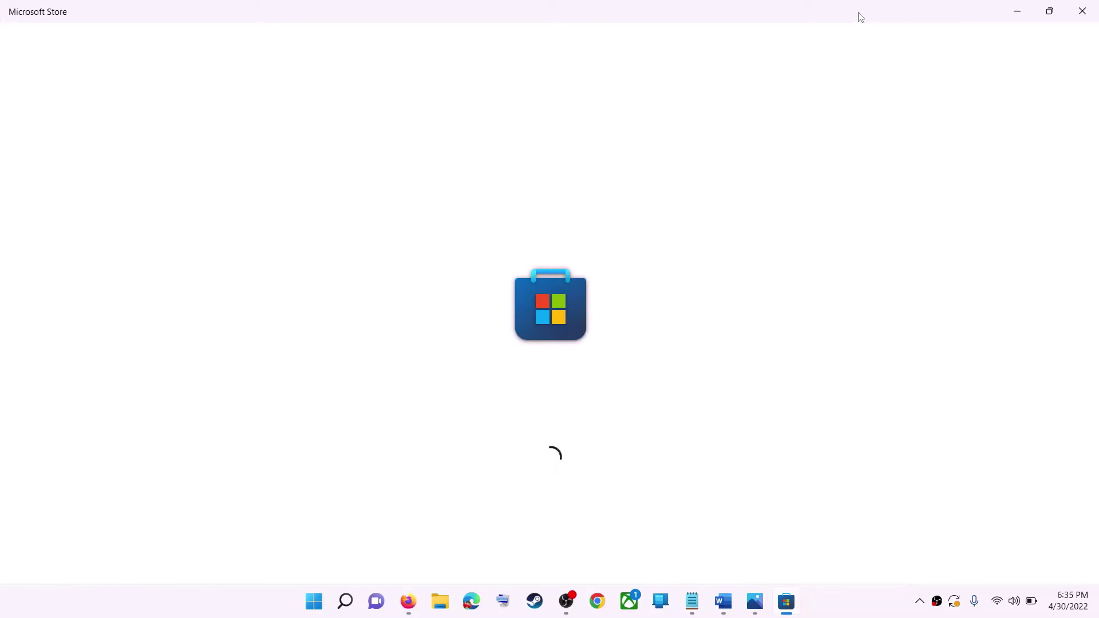
key(alt+F4)
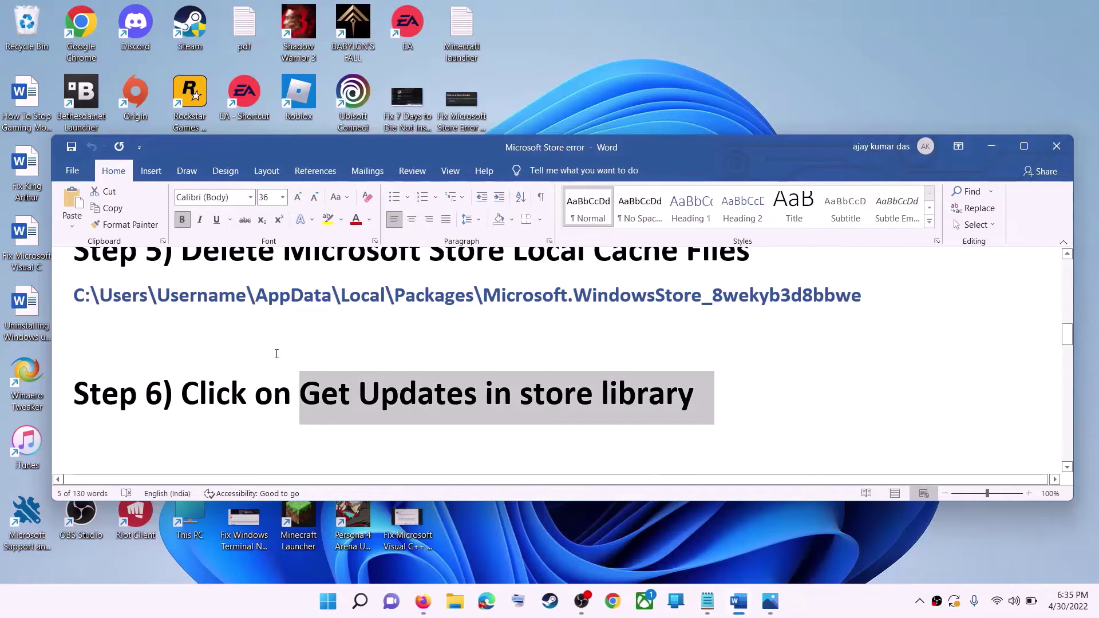
click(333, 604)
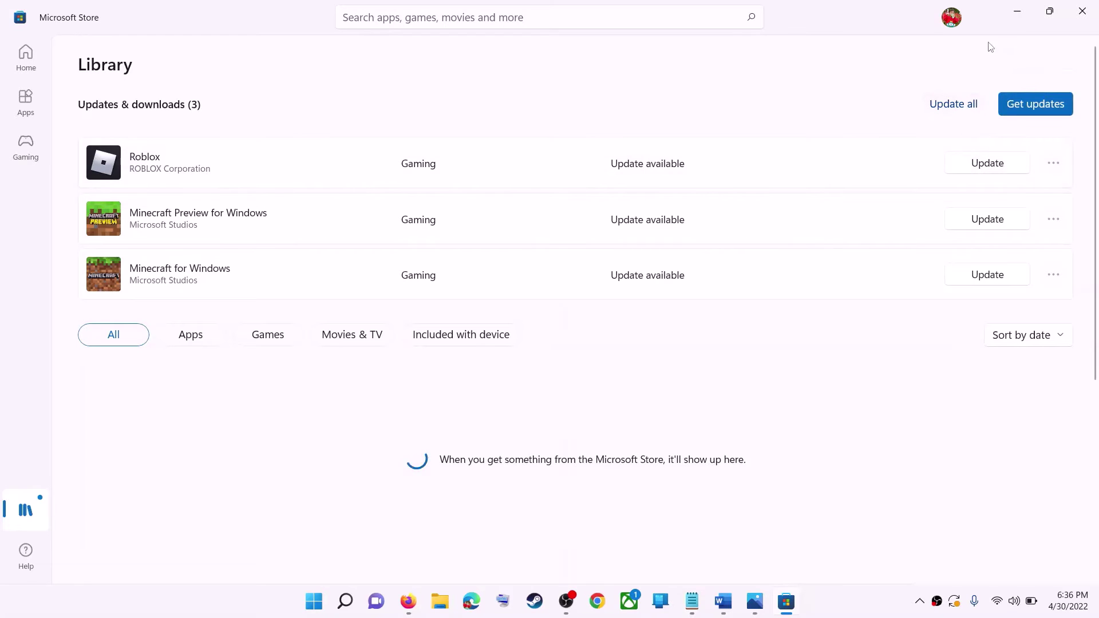
Step: Minimize the Store after the Library update check and highlight Step 7 in the notes
click(1017, 12)
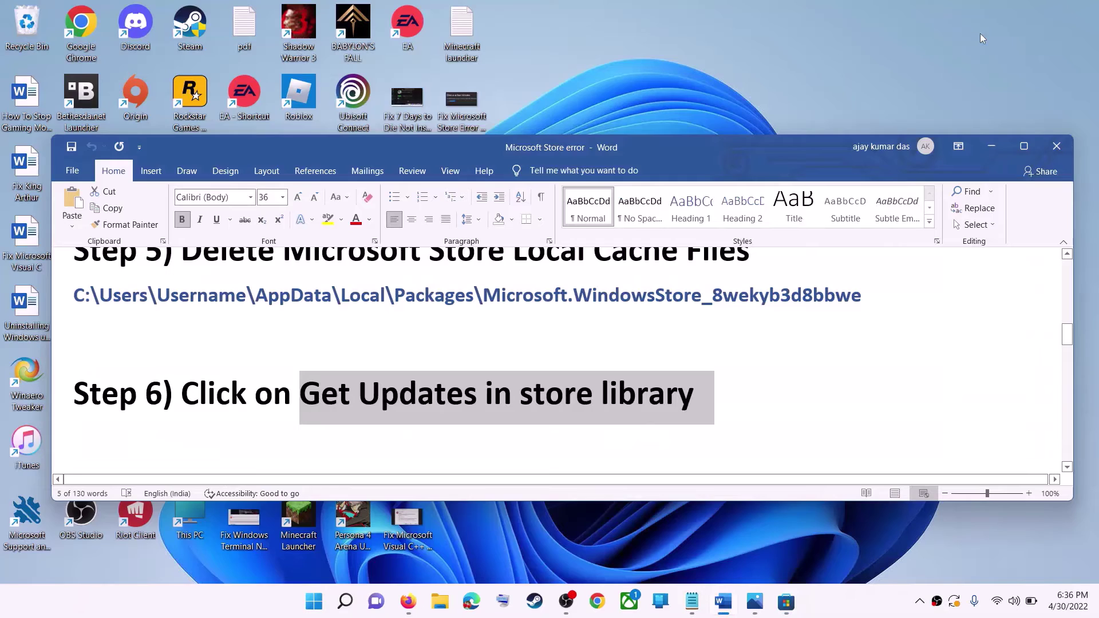
drag(694, 395, 182, 395)
scroll(338, 397, down, 3)
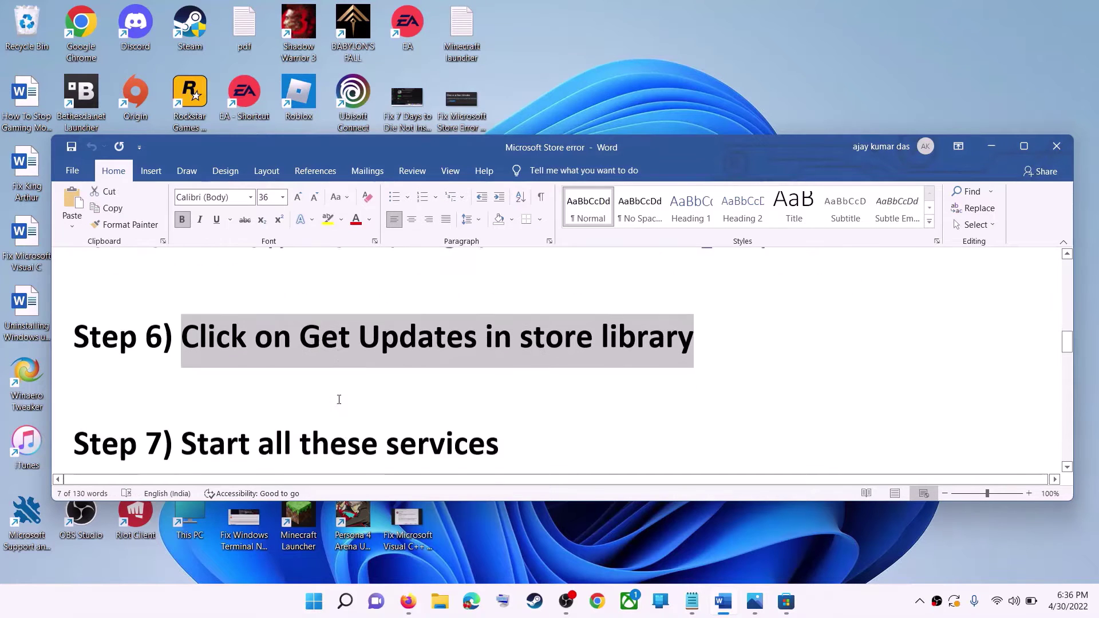
drag(182, 327, 498, 328)
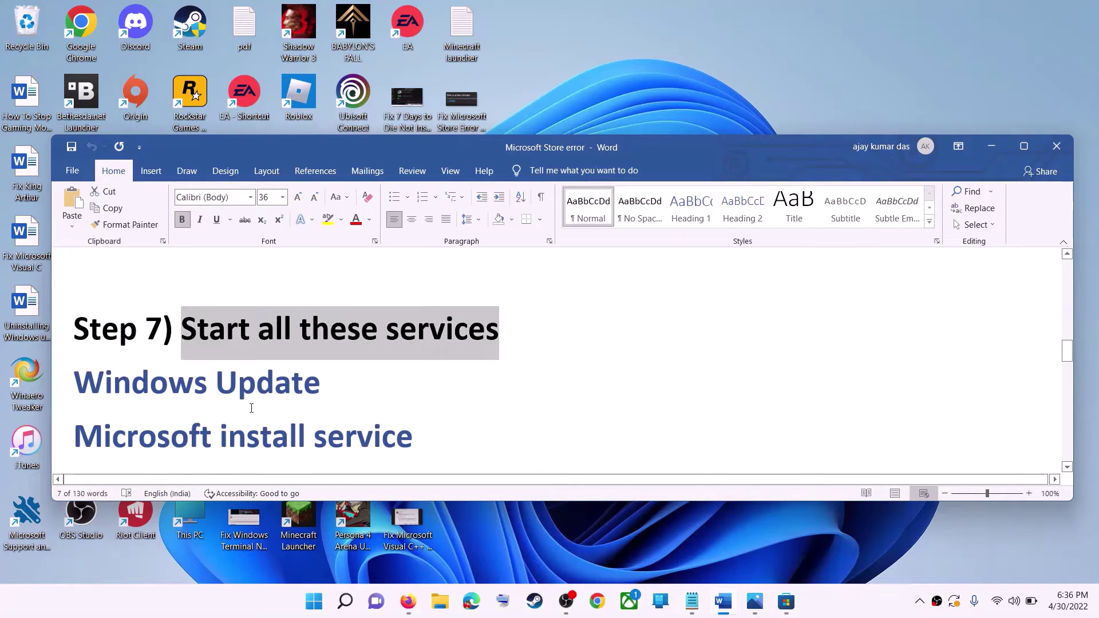
scroll(499, 327, down, 1)
click(314, 602)
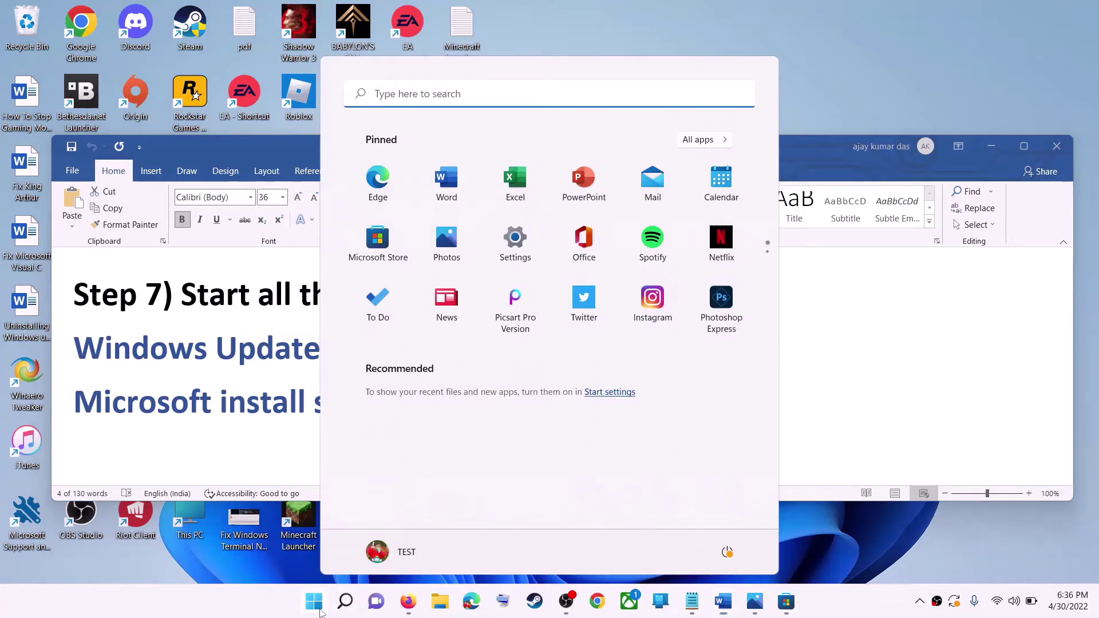
Step: Open Services and restart Windows Update, keeping its startup type Automatic
text(services)
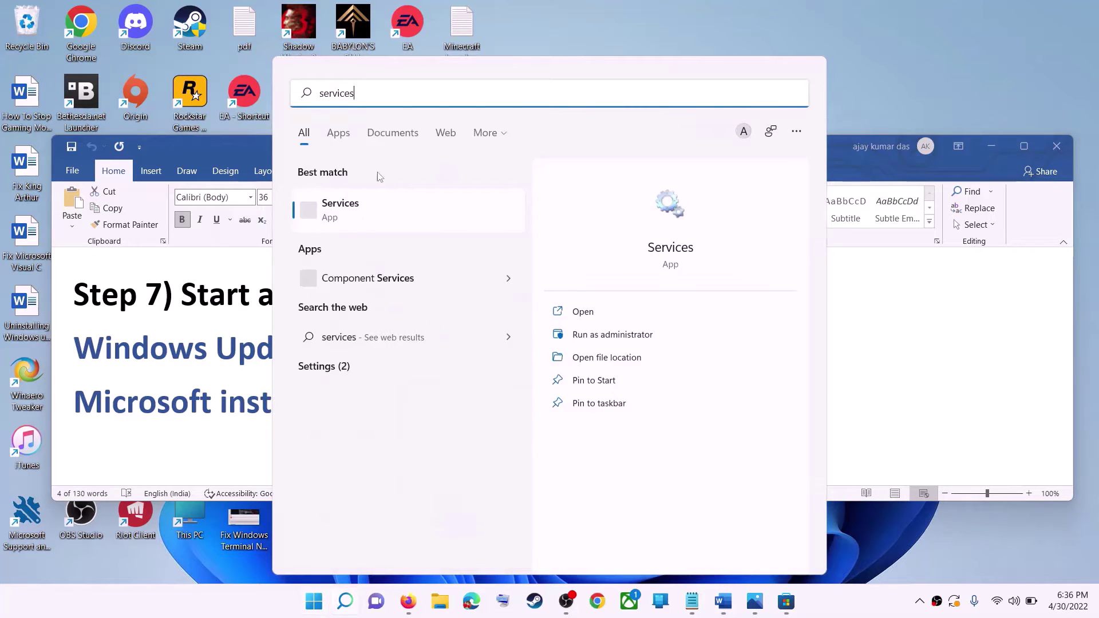
click(378, 215)
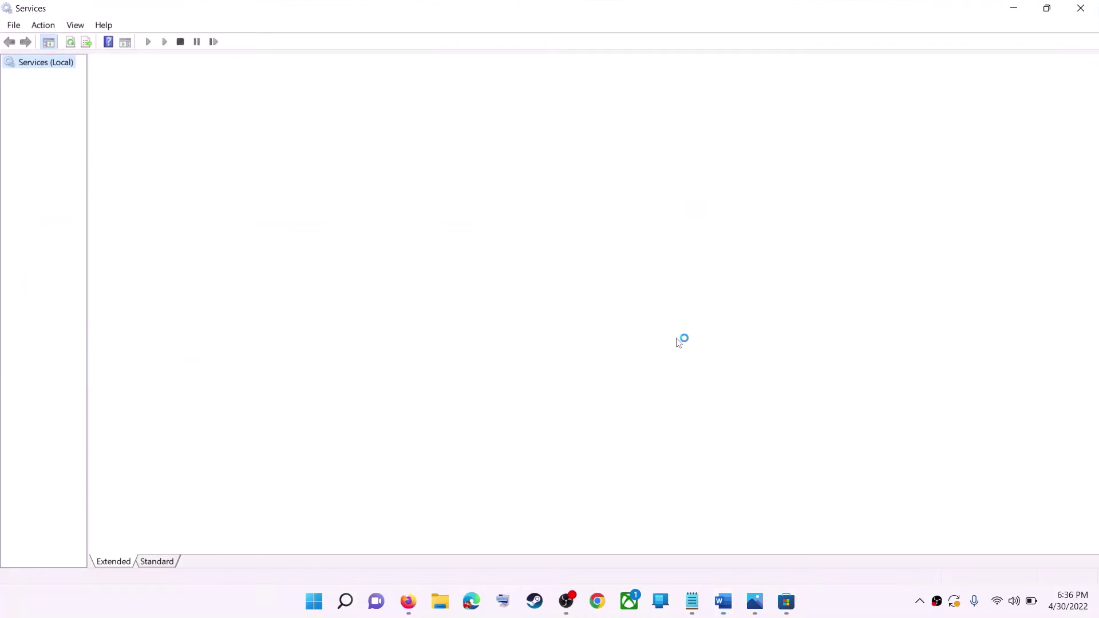
click(359, 434)
key(w)
scroll(361, 438, down, 6)
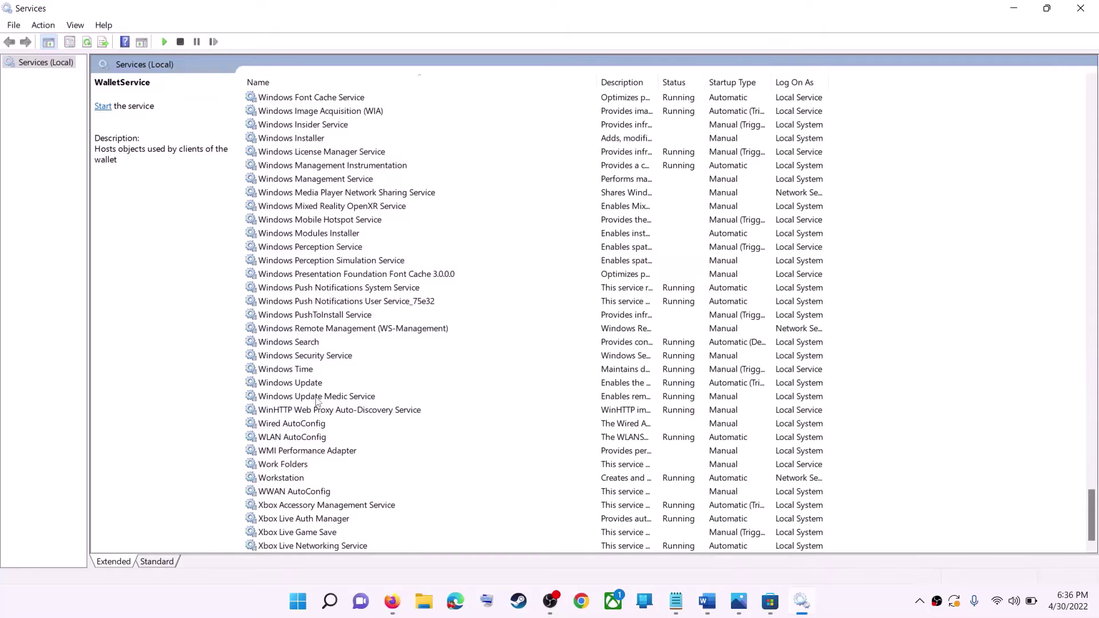
click(329, 385)
double_click(370, 388)
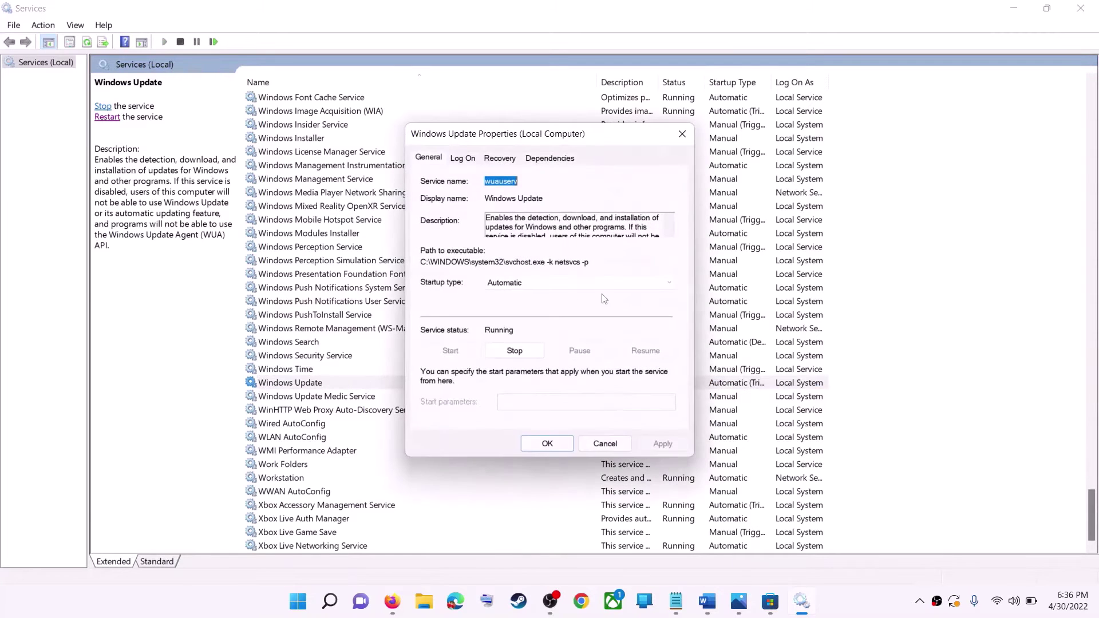
click(527, 283)
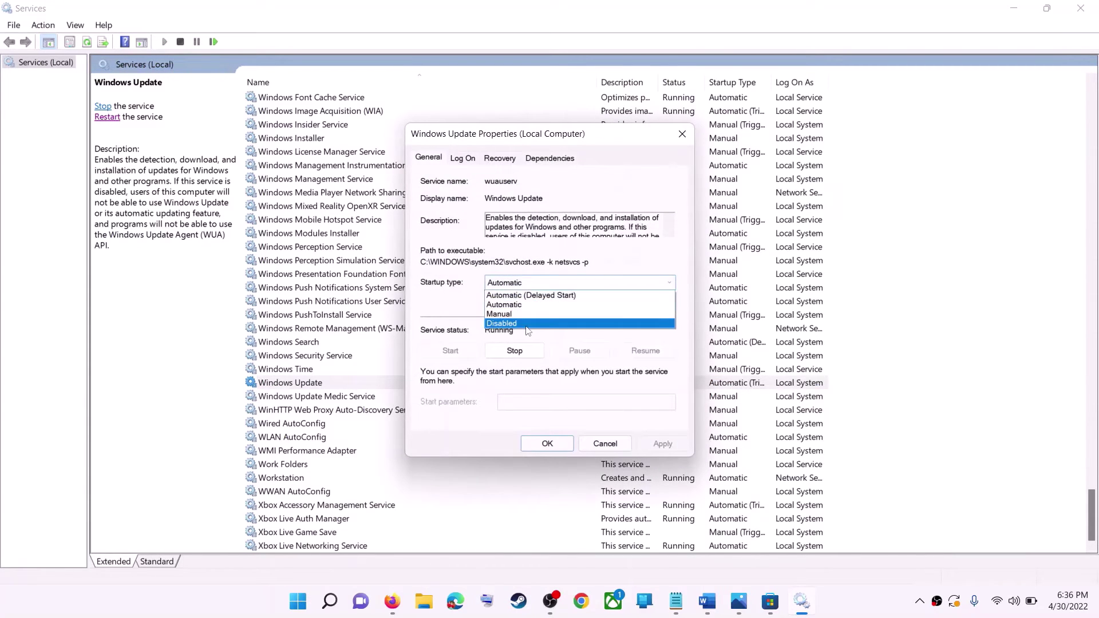
click(503, 304)
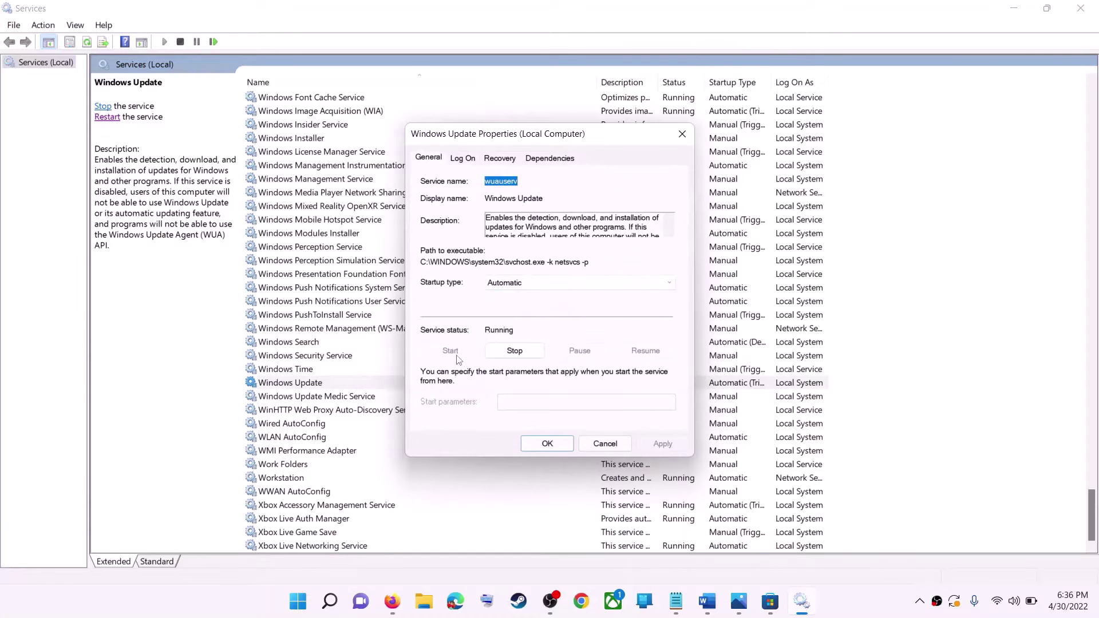
click(547, 444)
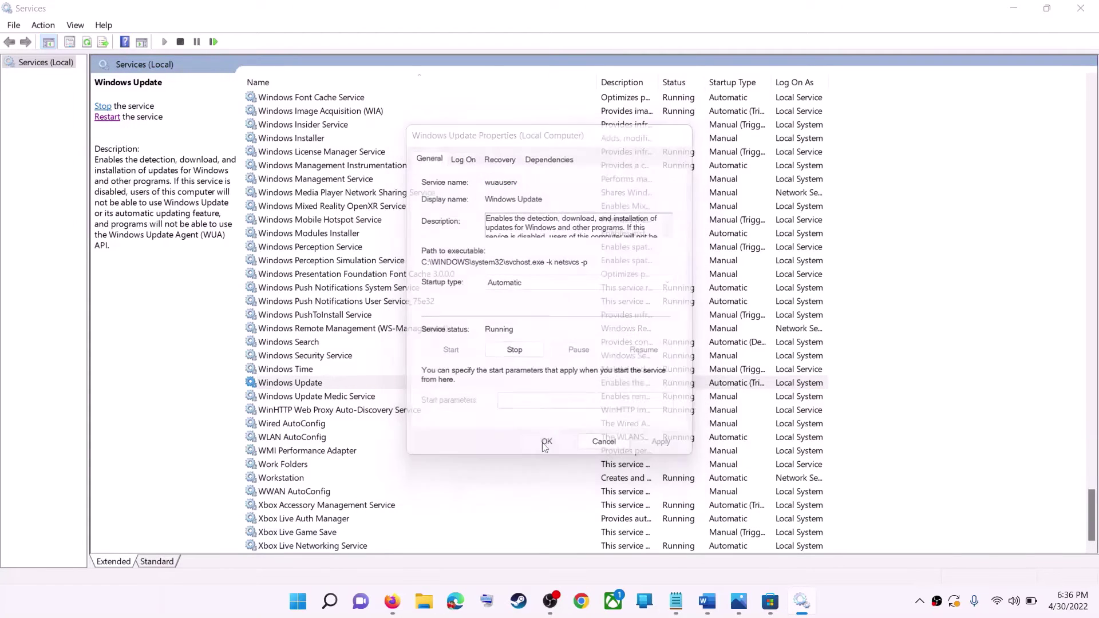
click(282, 387)
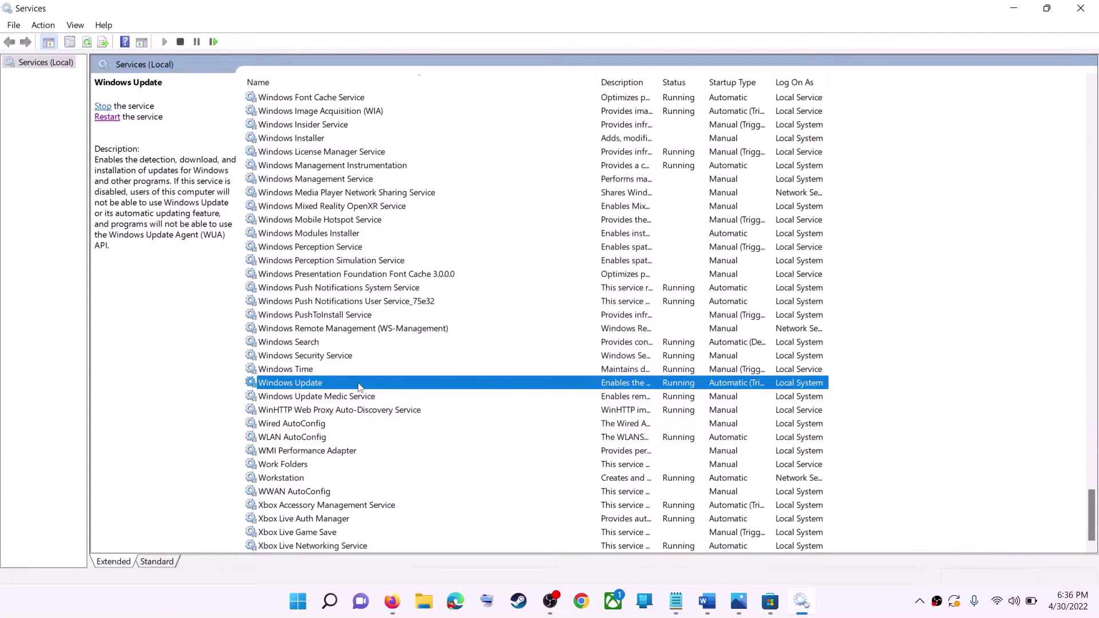
click(107, 119)
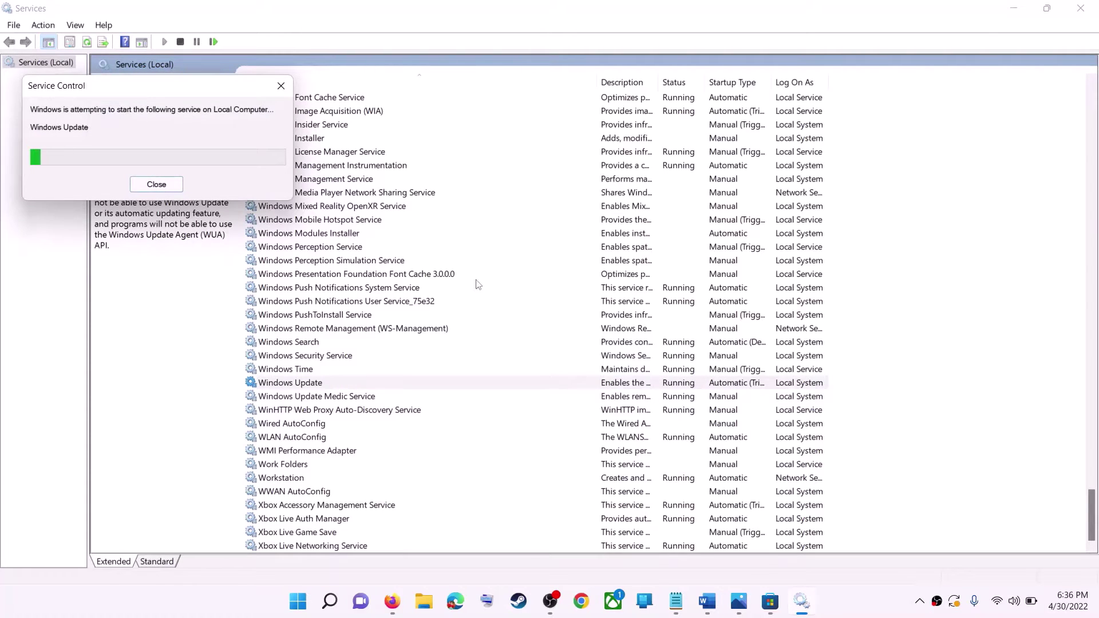
Step: Keep Microsoft Store Install Service on Automatic startup and restart it
click(352, 290)
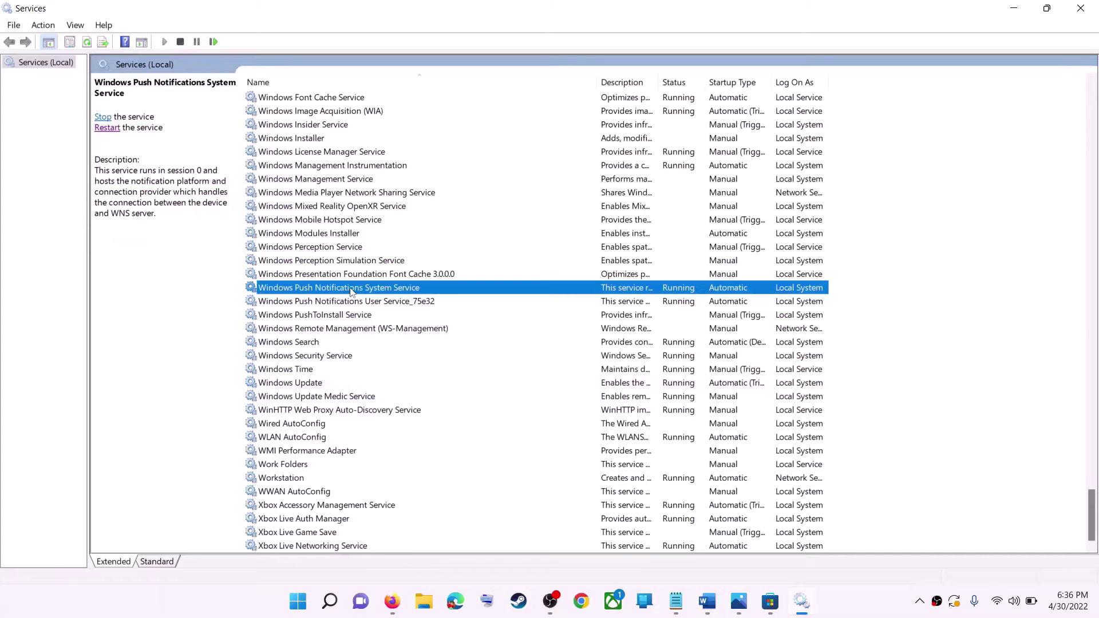
key(m)
click(332, 304)
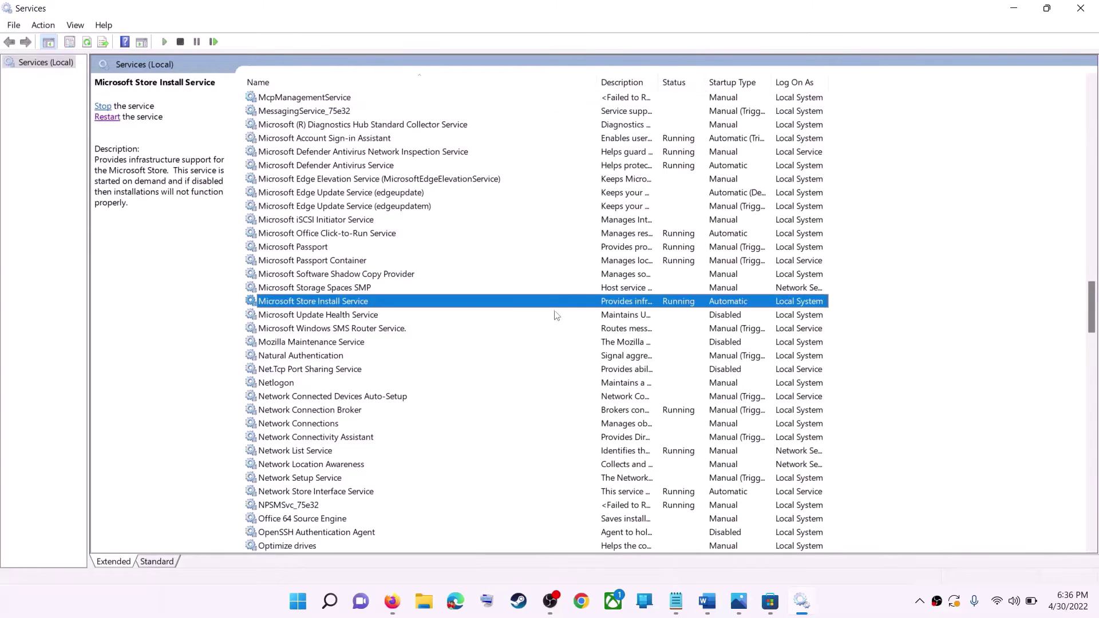
double_click(509, 308)
click(535, 289)
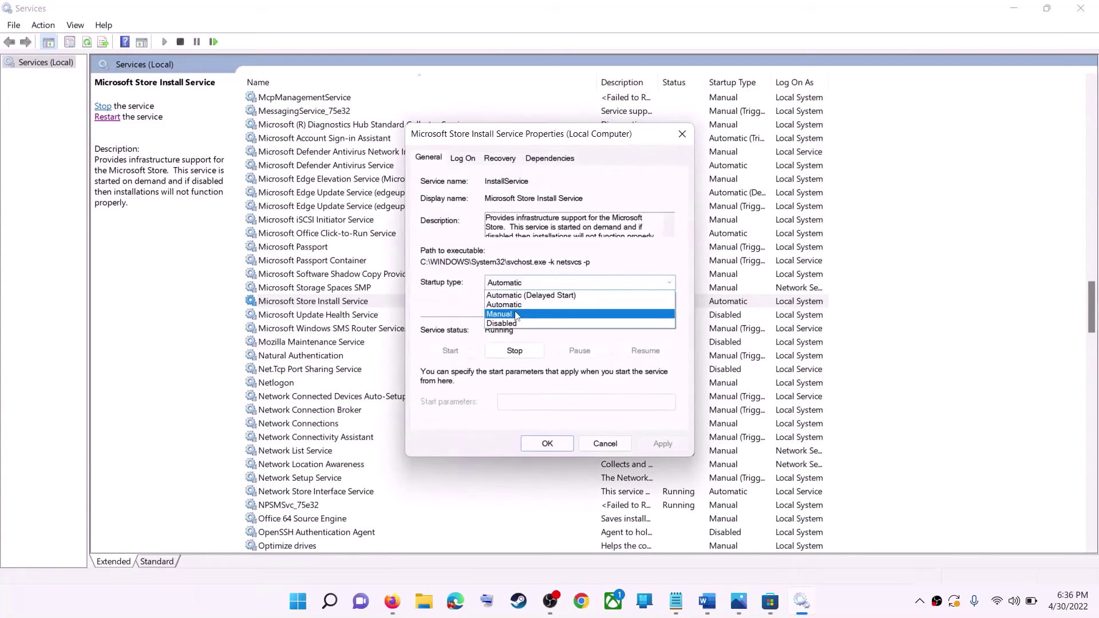
click(538, 304)
key(shift+Tab)
key(shift+Tab)
key(shift+Tab)
key(shift+Tab)
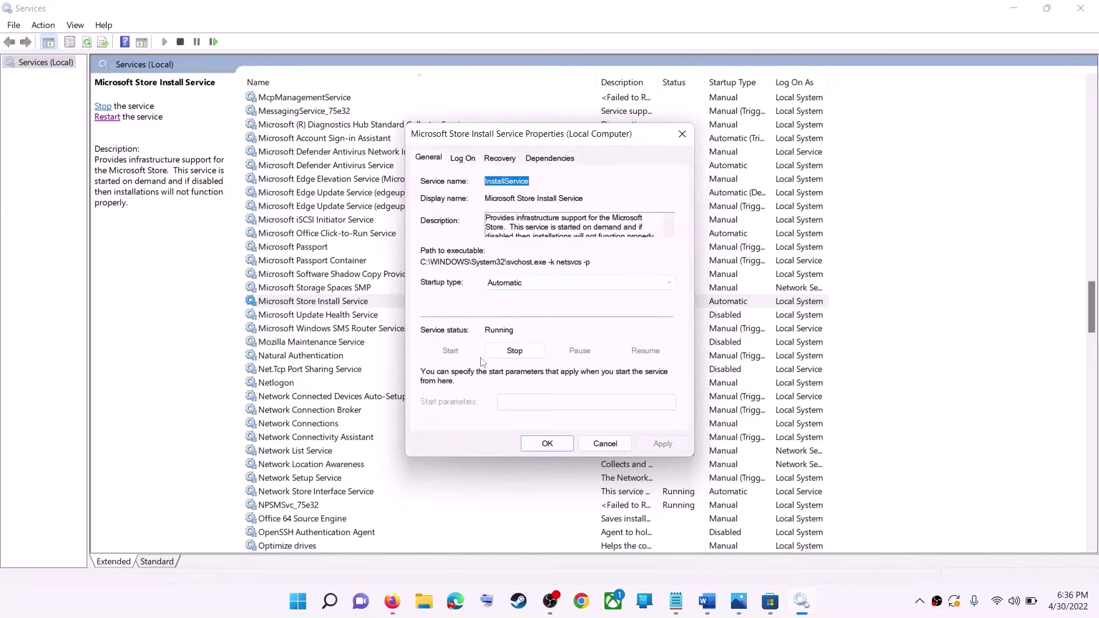
click(545, 444)
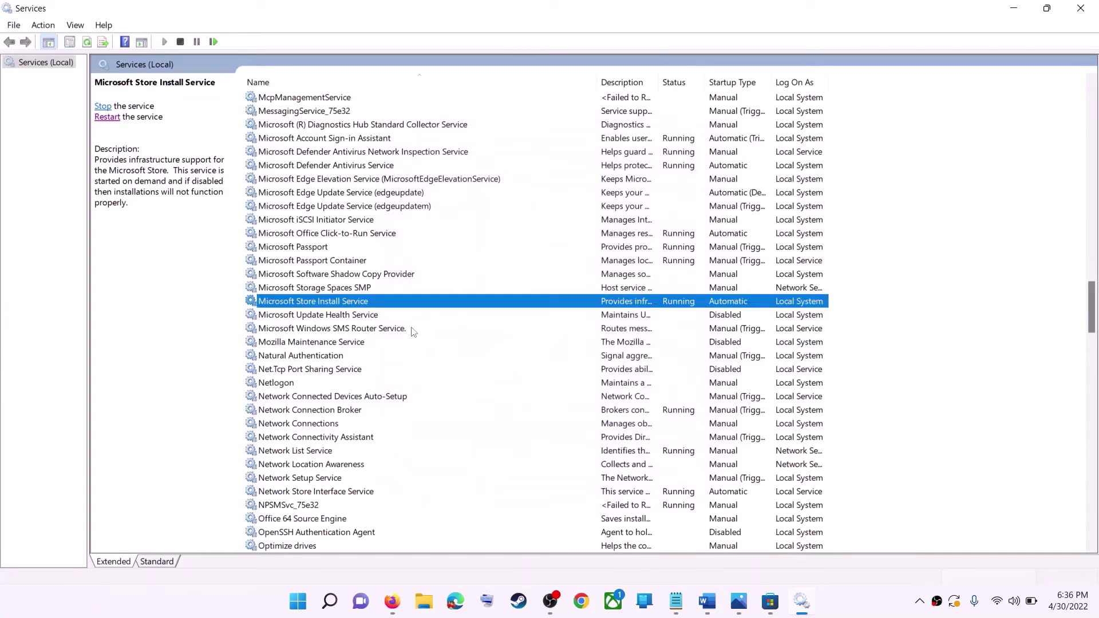
click(101, 117)
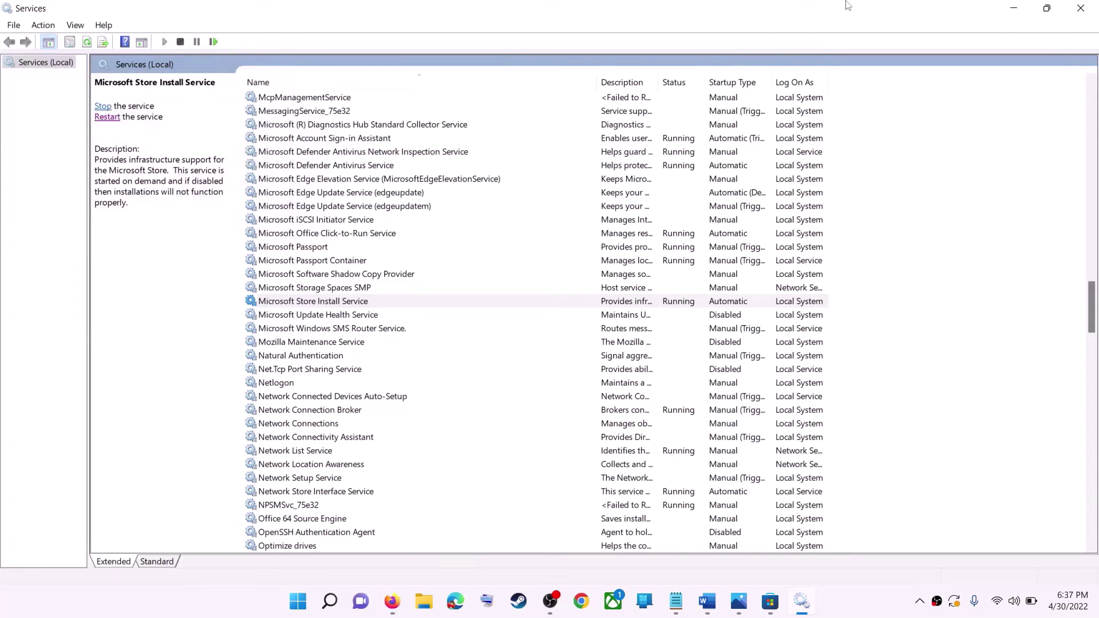
Step: Close Services, view the pending KB5012643 update on Settings' Windows Update page, then minimize Settings
click(1080, 8)
scroll(310, 379, down, 1)
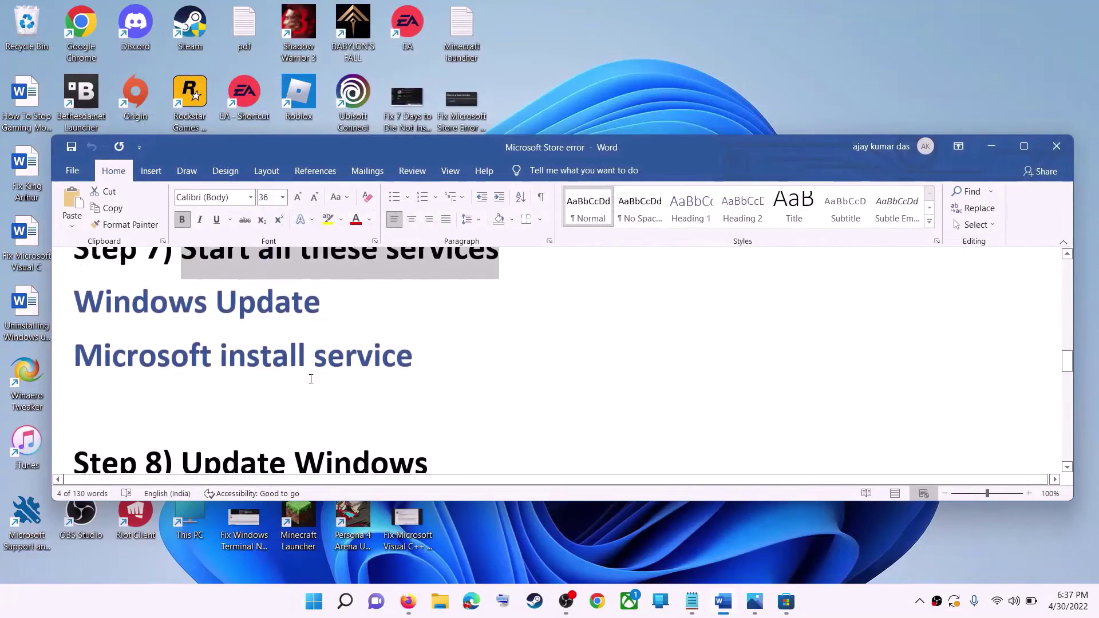
scroll(311, 379, down, 3)
scroll(314, 367, up, 1)
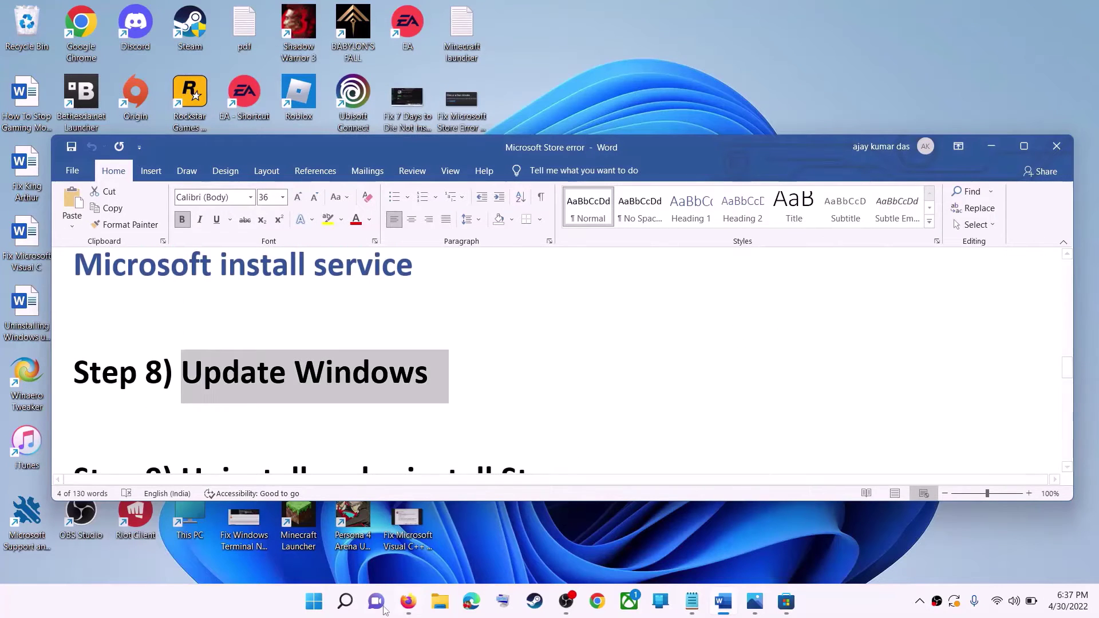
click(313, 601)
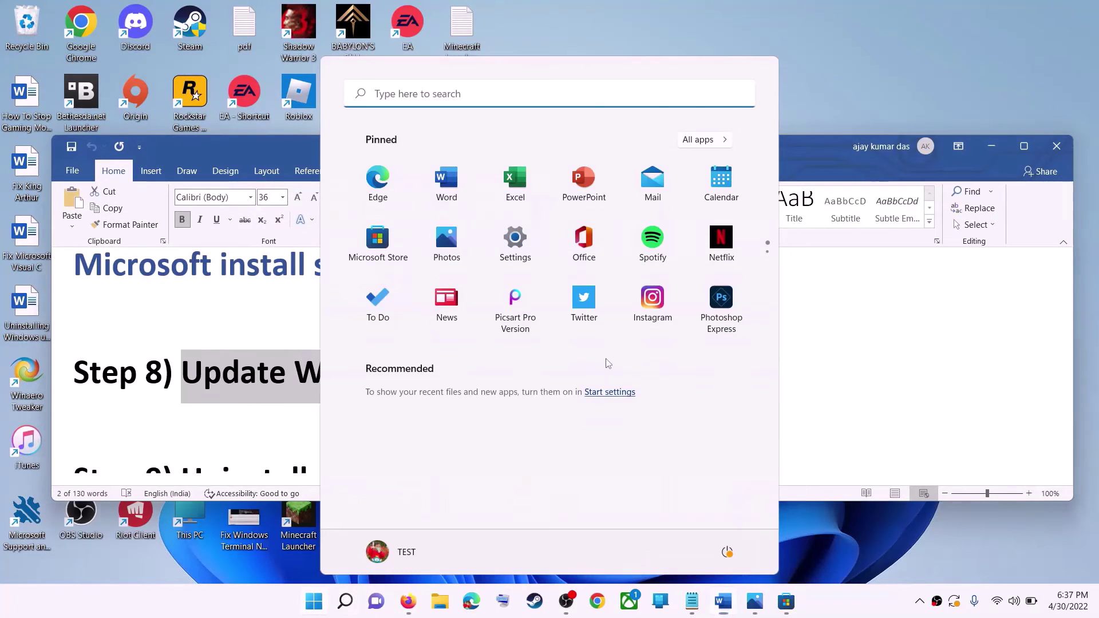
click(515, 243)
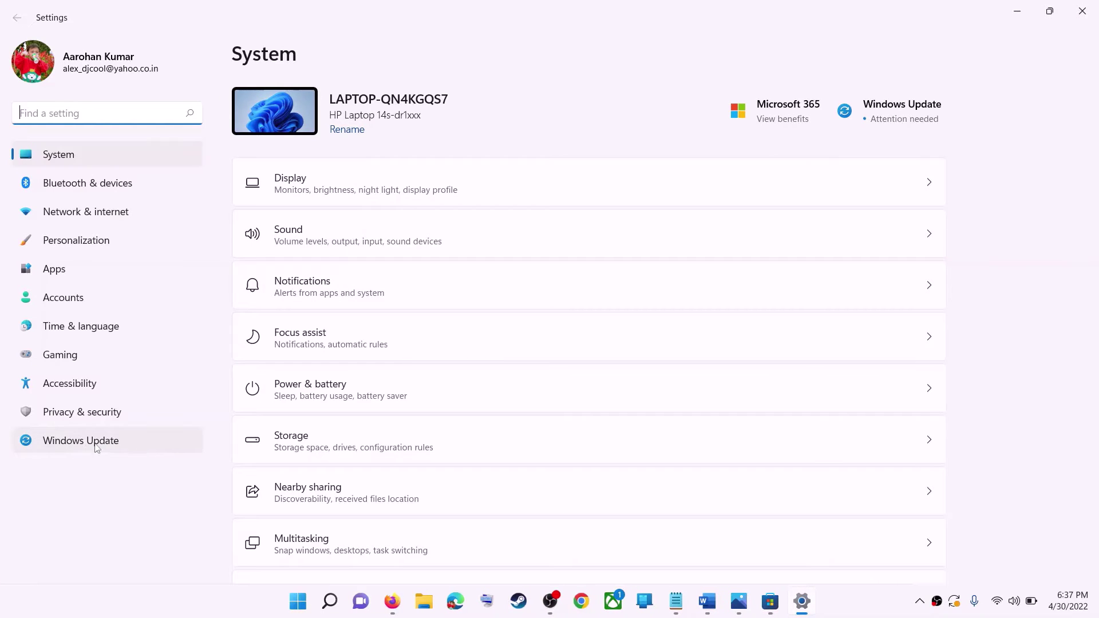
click(89, 447)
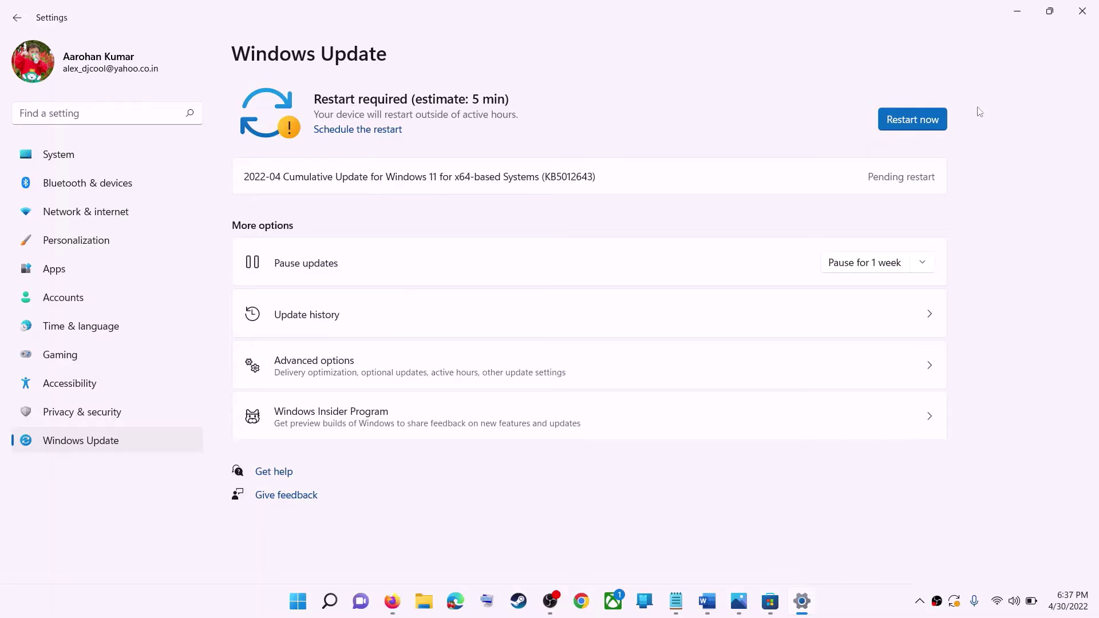
click(1017, 11)
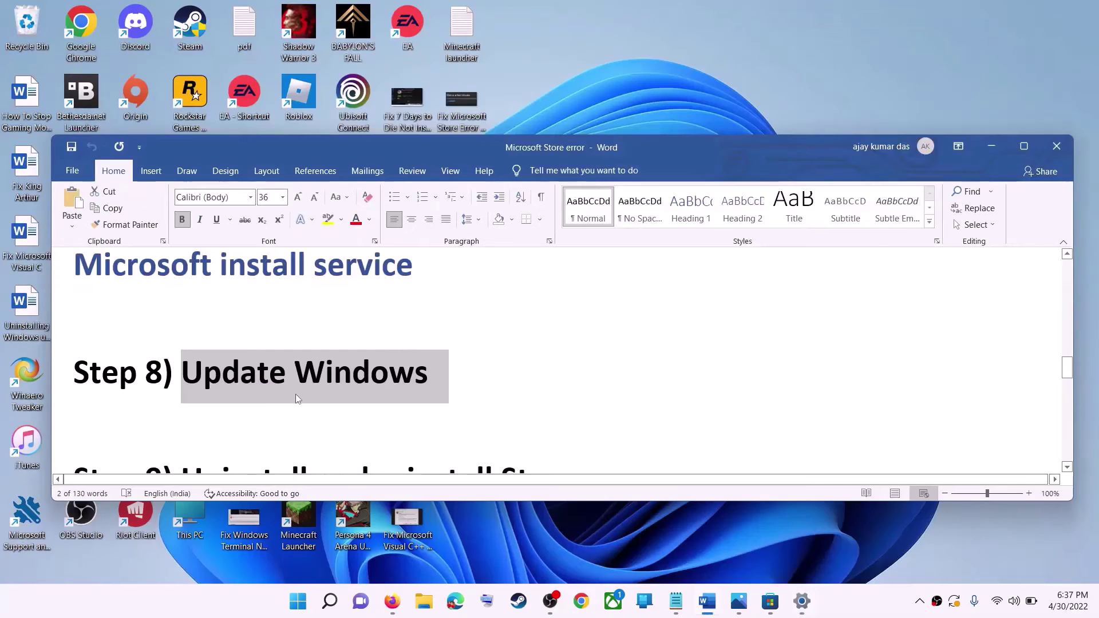
Step: Copy the Get-AppxPackage | Remove-AppxPackage command from the Word notes
scroll(295, 394, down, 4)
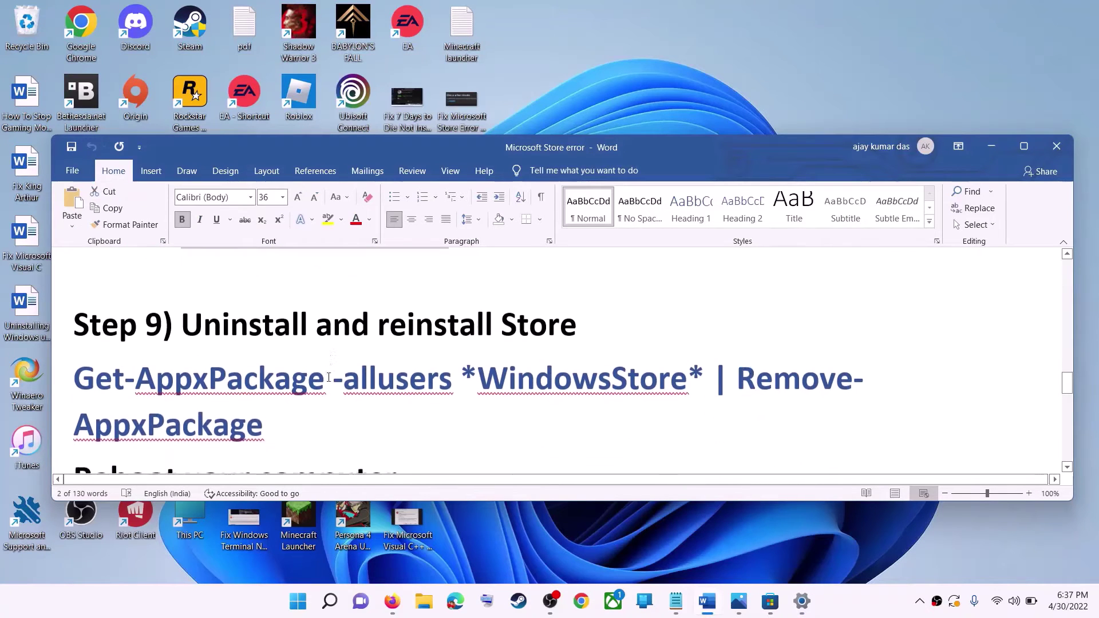
drag(290, 407, 97, 375)
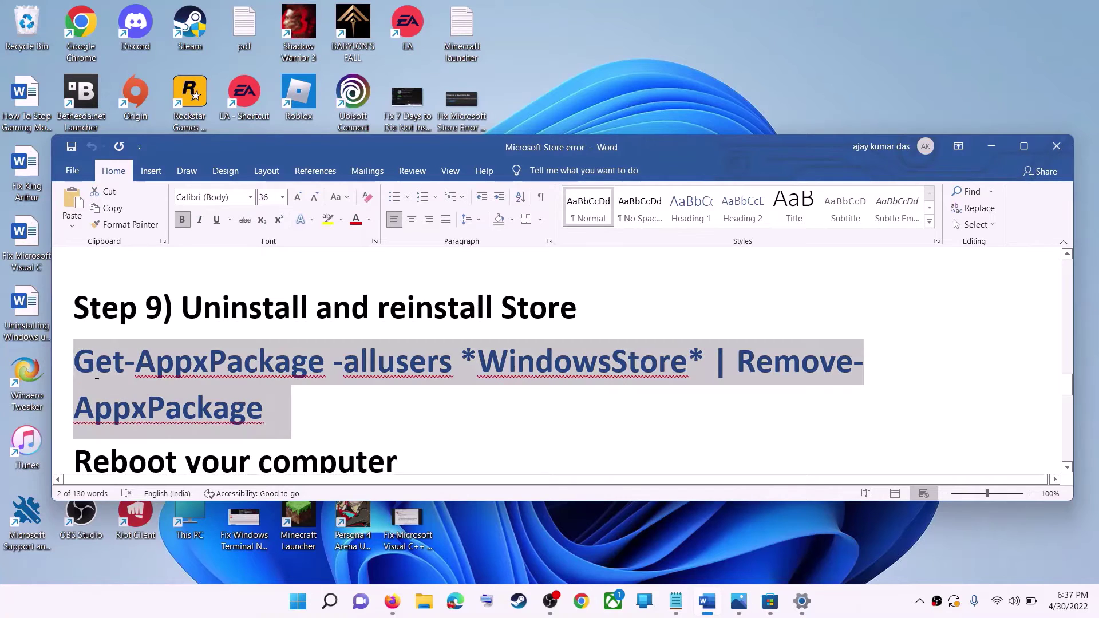
right_click(166, 386)
click(221, 215)
Step: Run the command in an administrator Windows PowerShell, then return to the notes
click(299, 602)
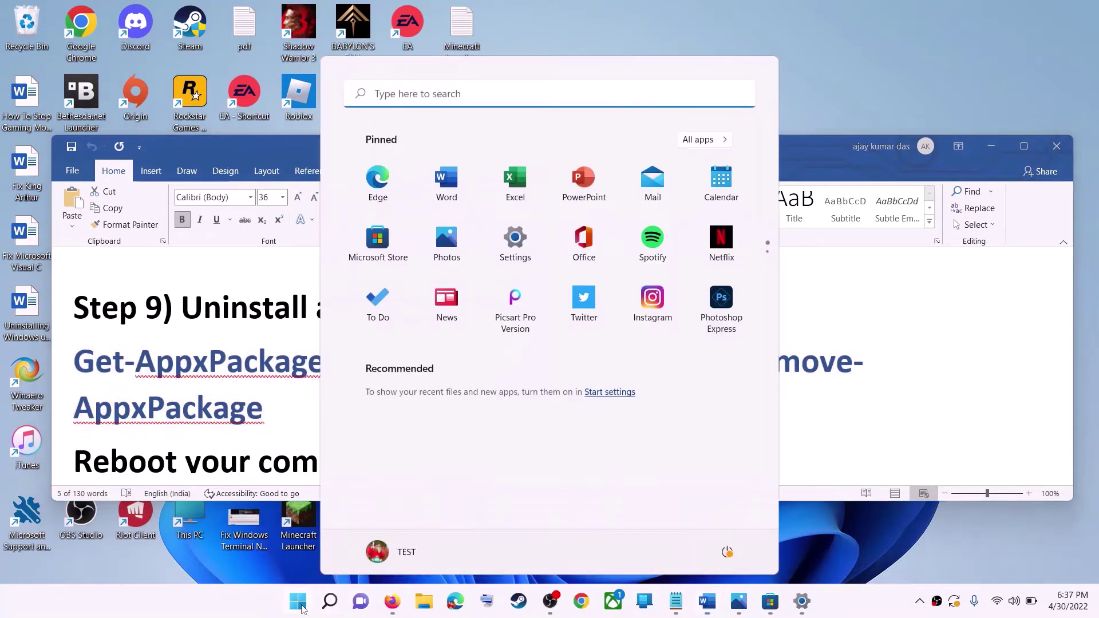
text(powe)
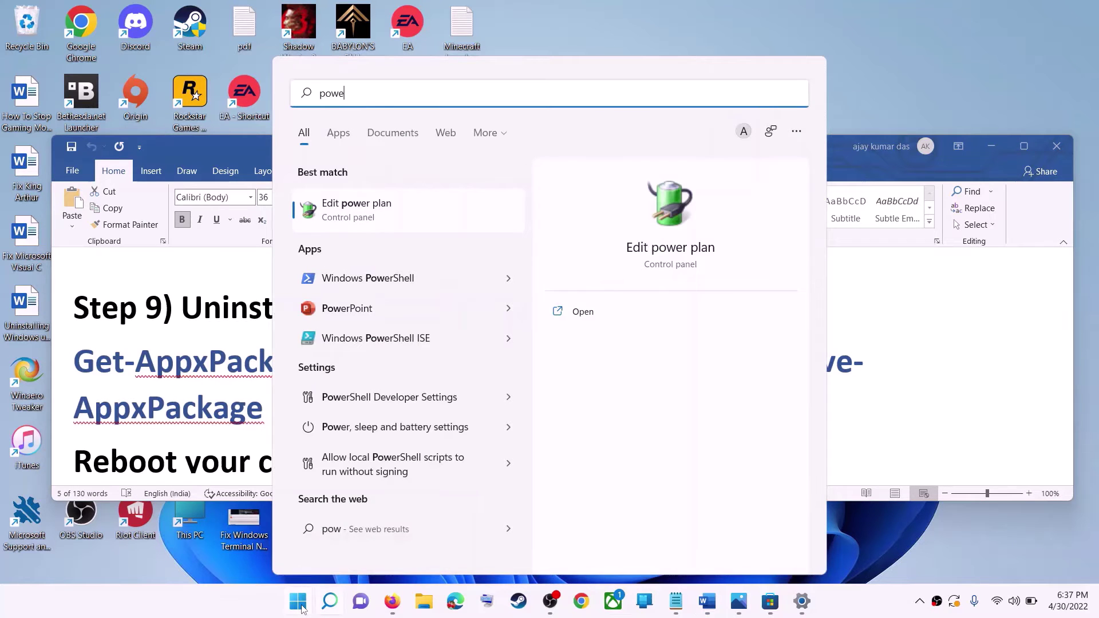
text(rshell)
right_click(351, 215)
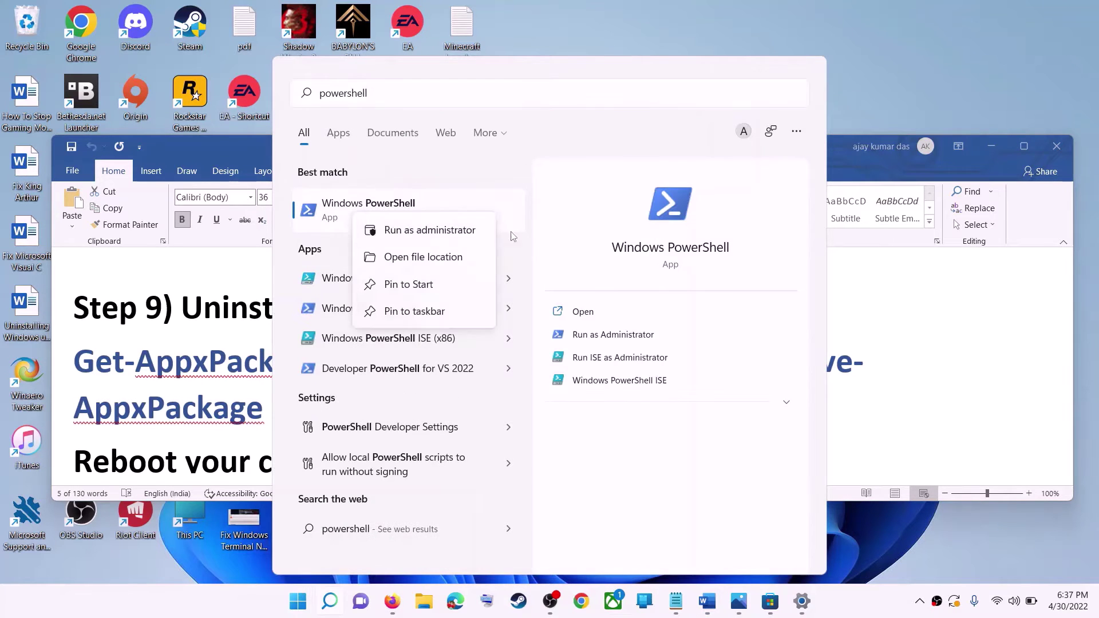
click(447, 233)
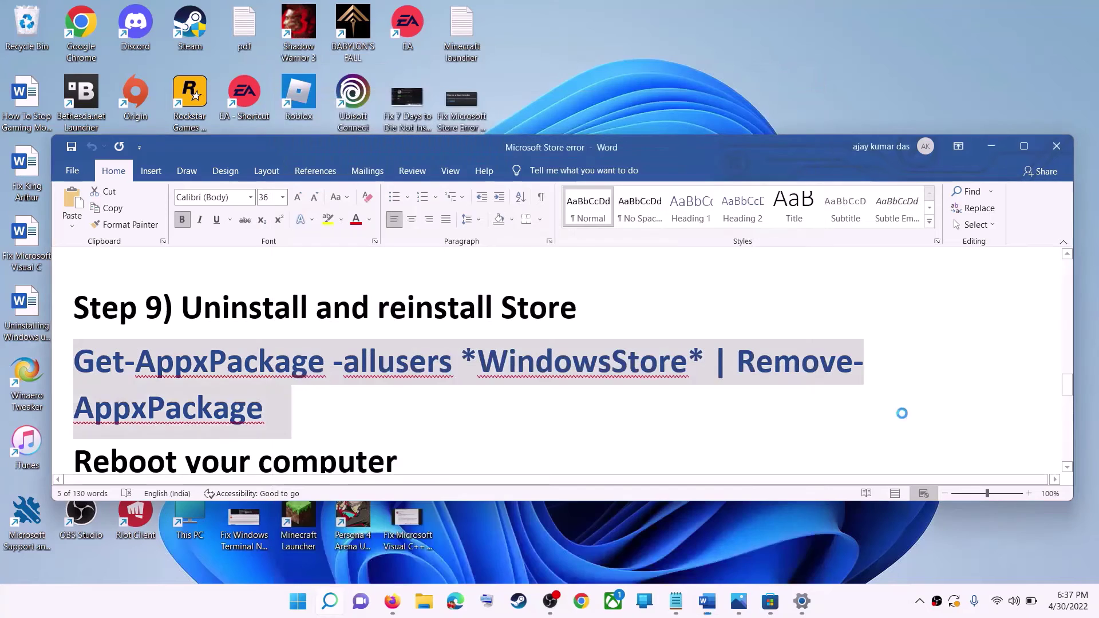
click(463, 411)
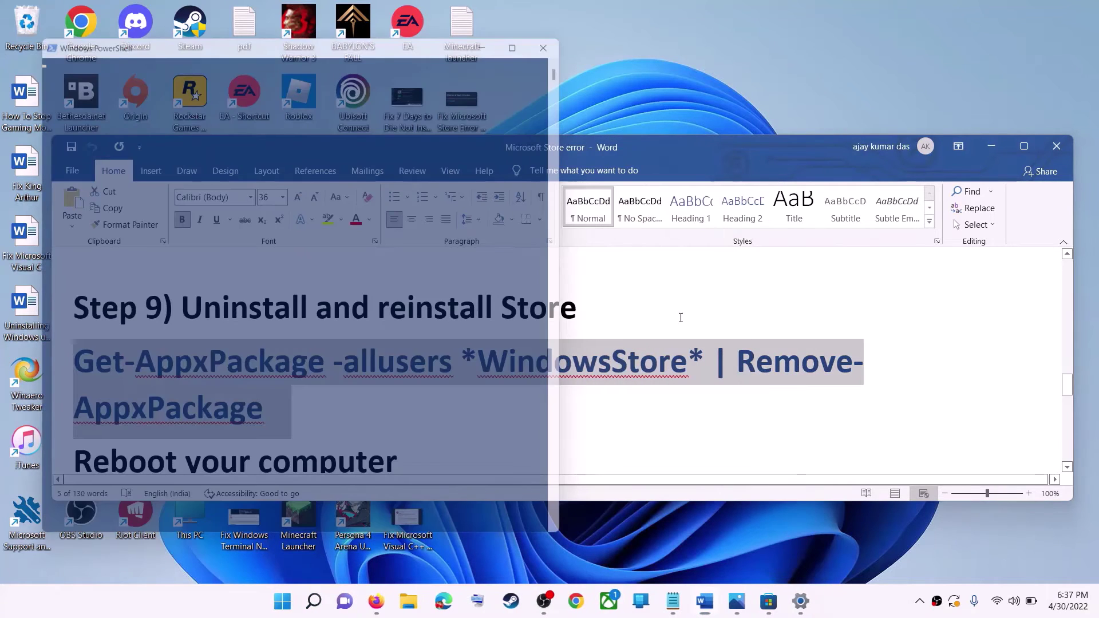
key(ctrl+v)
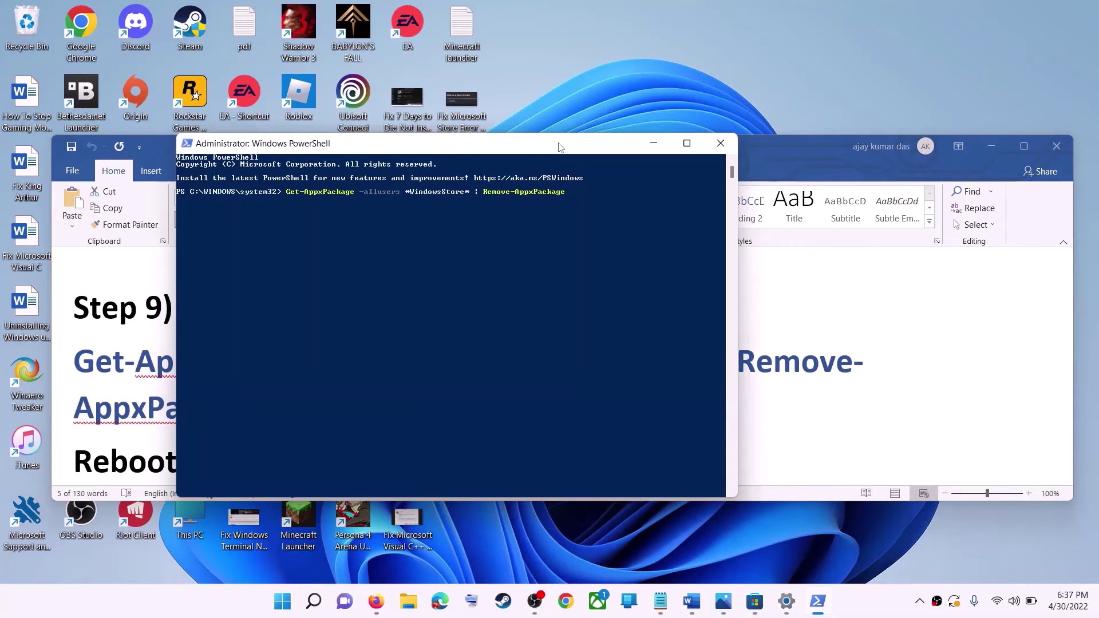
key(Return)
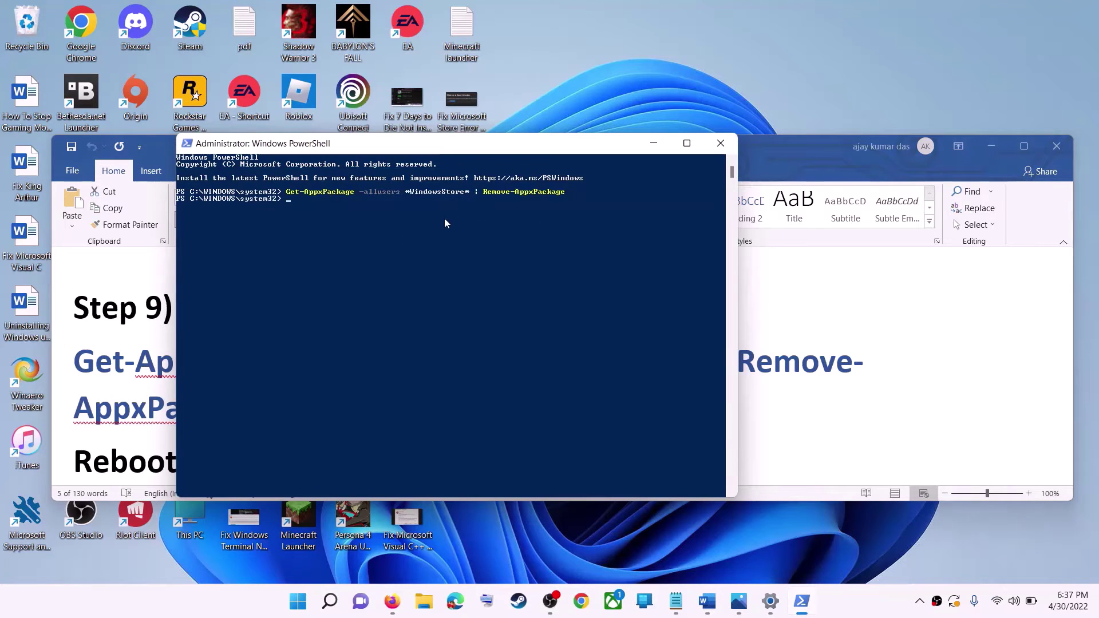
click(148, 374)
scroll(148, 373, down, 2)
drag(75, 393, 503, 380)
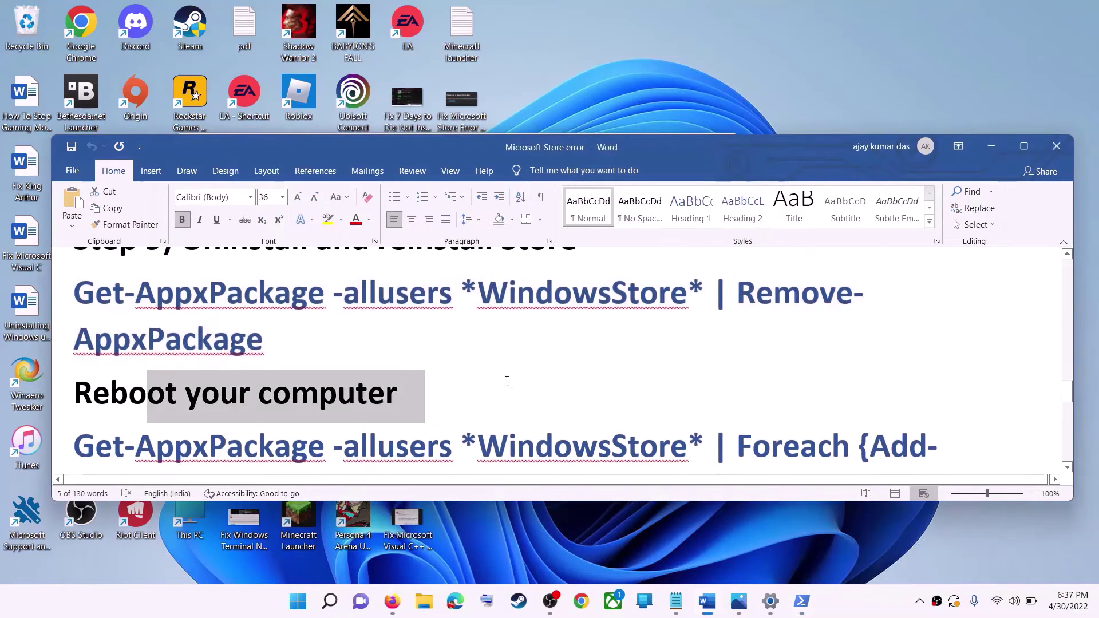
Step: Bring up the Start menu's power options and dismiss them without restarting
click(298, 601)
click(727, 552)
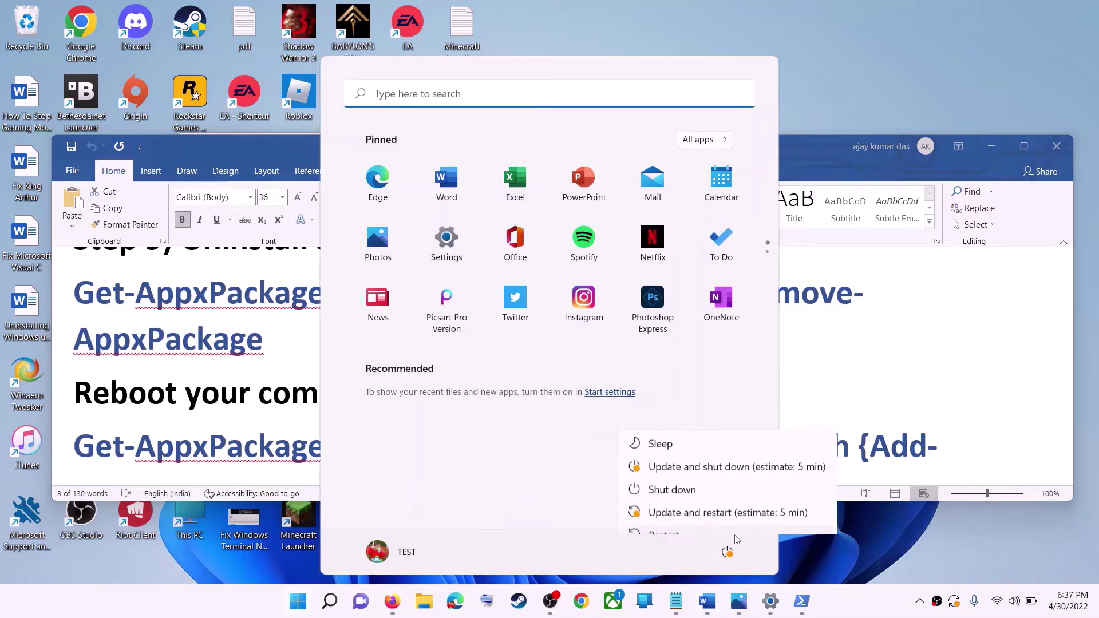
click(98, 387)
click(292, 424)
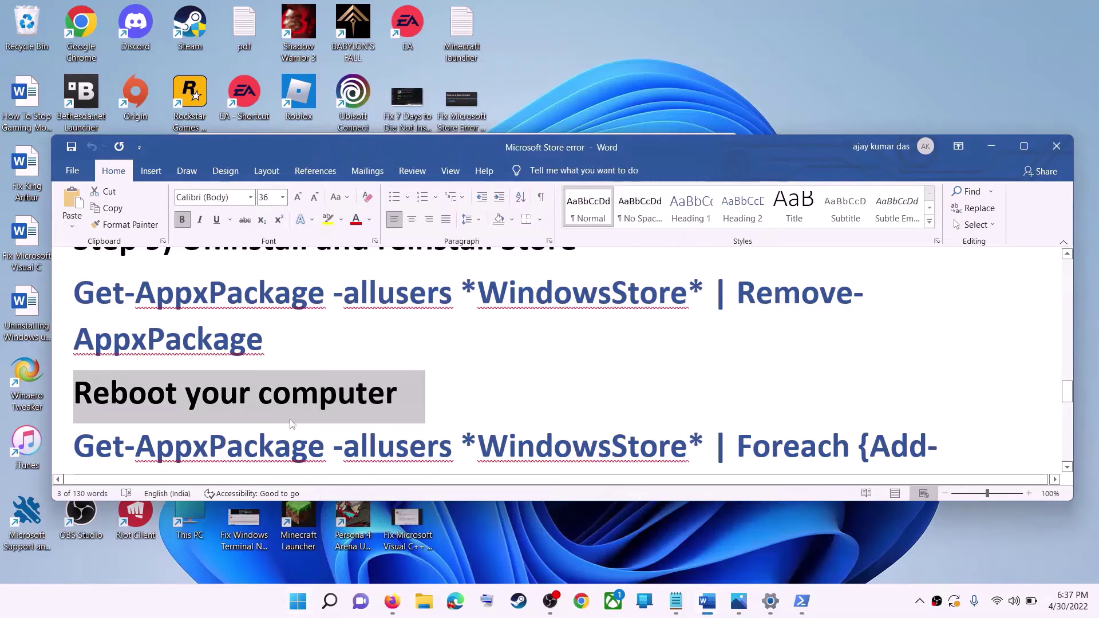
scroll(229, 424, down, 1)
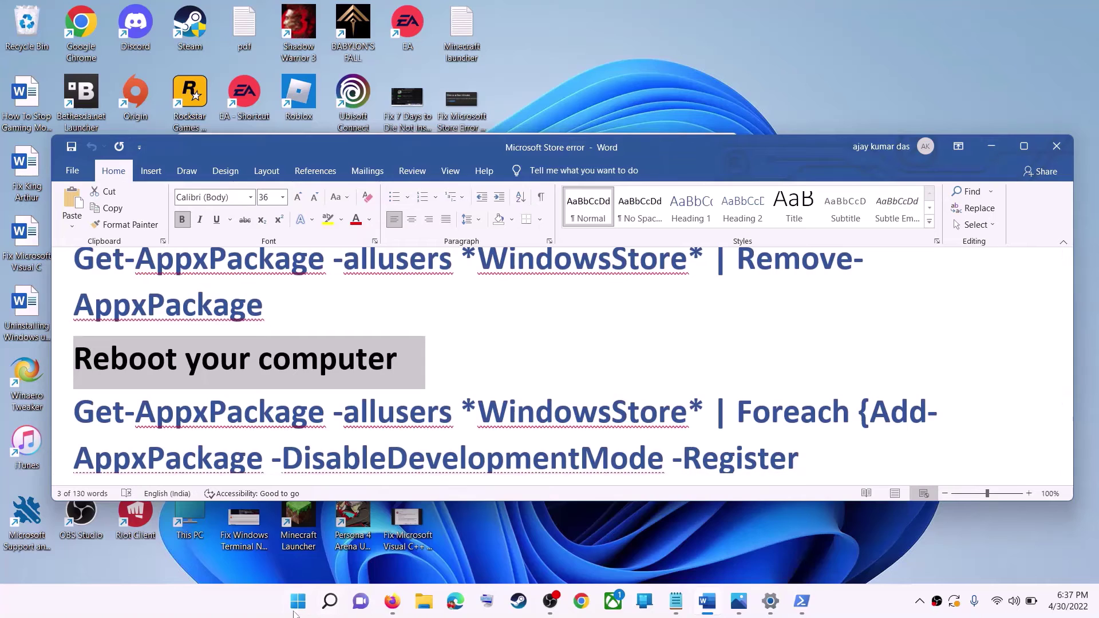
Step: Launch Windows PowerShell as administrator from search
click(296, 611)
text(powers)
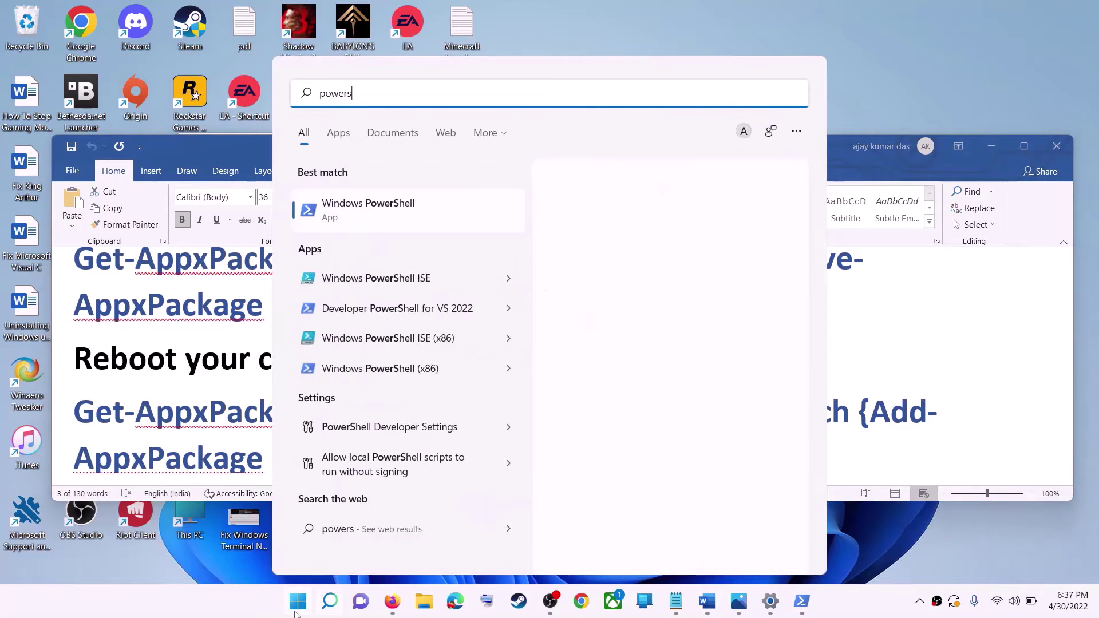
text(hell)
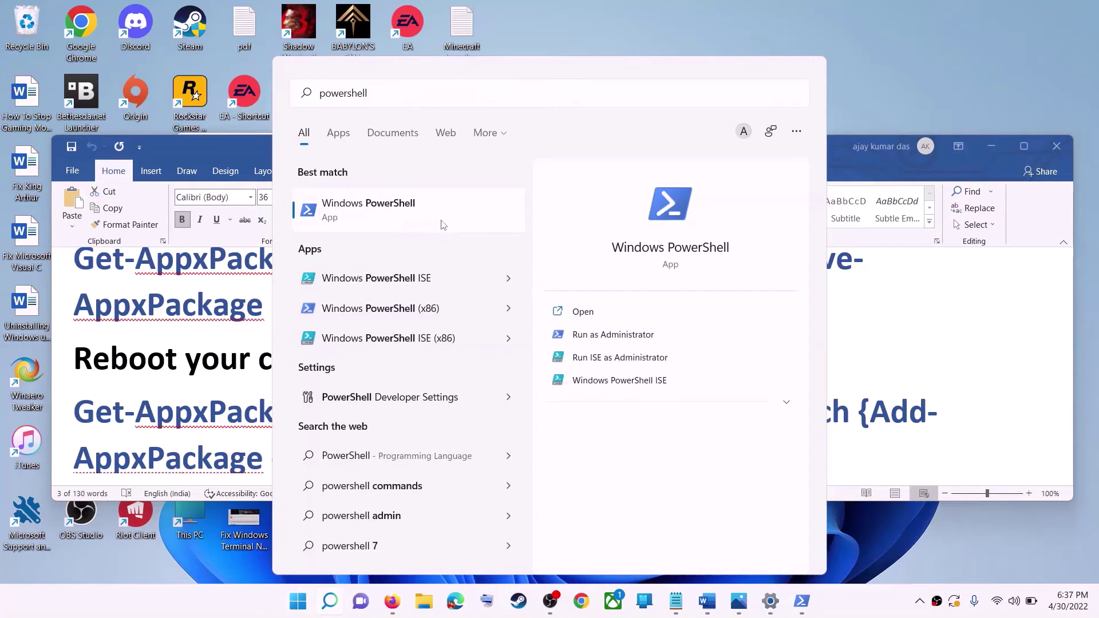
right_click(441, 226)
click(467, 228)
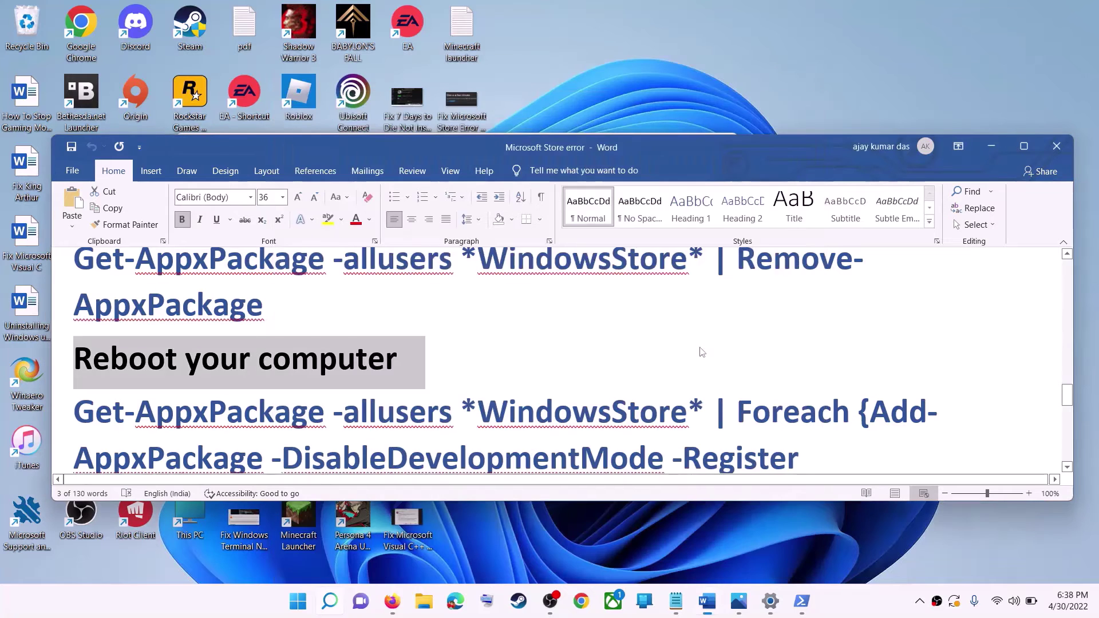
click(476, 408)
Step: Copy the Store re-register command from the notes and paste it into PowerShell
click(711, 338)
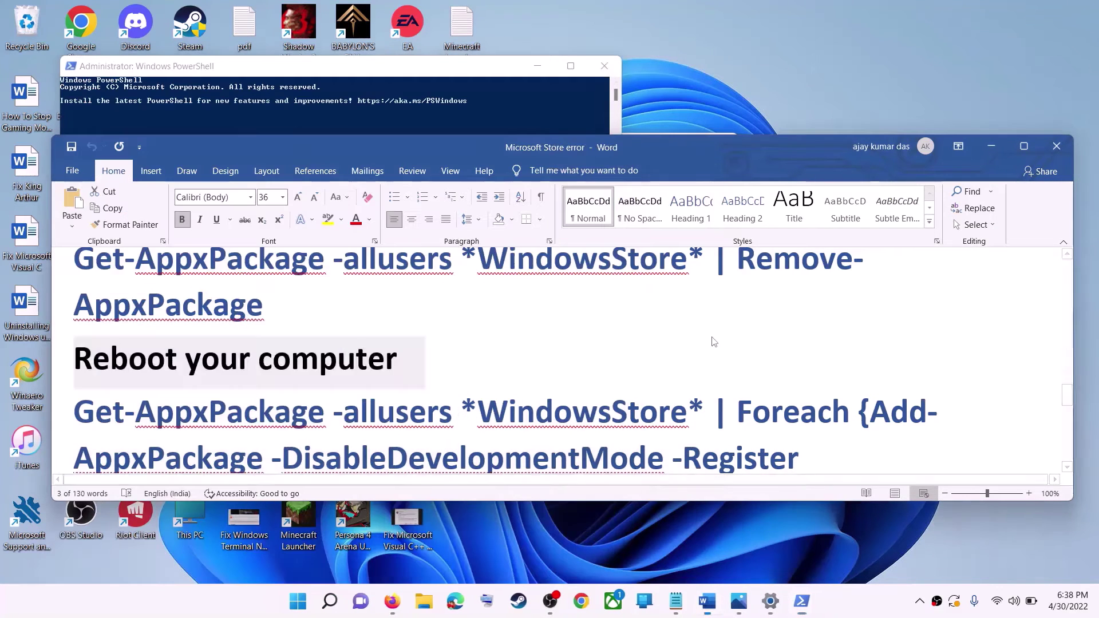
scroll(582, 383, down, 1)
scroll(583, 383, down, 1)
drag(710, 450, 145, 371)
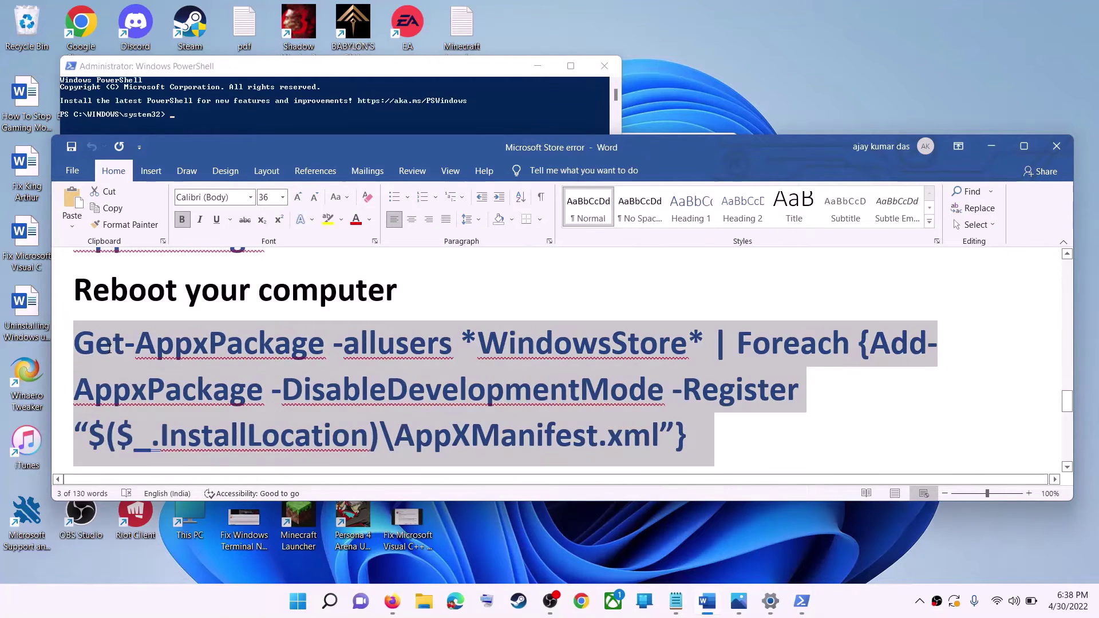
right_click(145, 369)
click(166, 389)
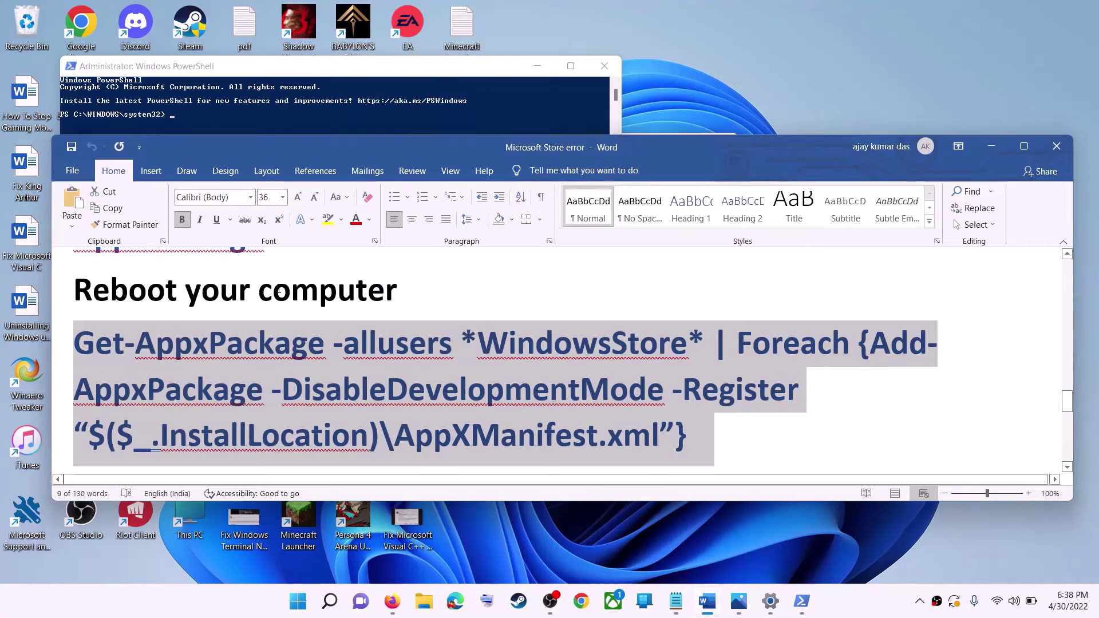
click(341, 115)
right_click(338, 240)
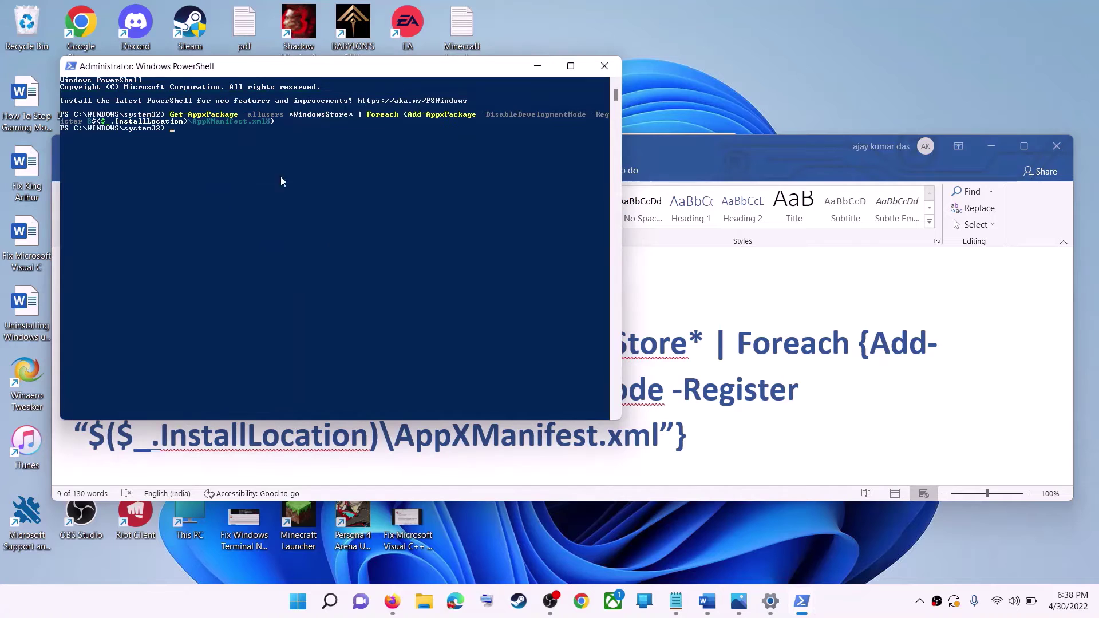
Step: Open Microsoft Store via search 'store', then highlight the Step 10 install-drive instruction
click(299, 605)
text(s)
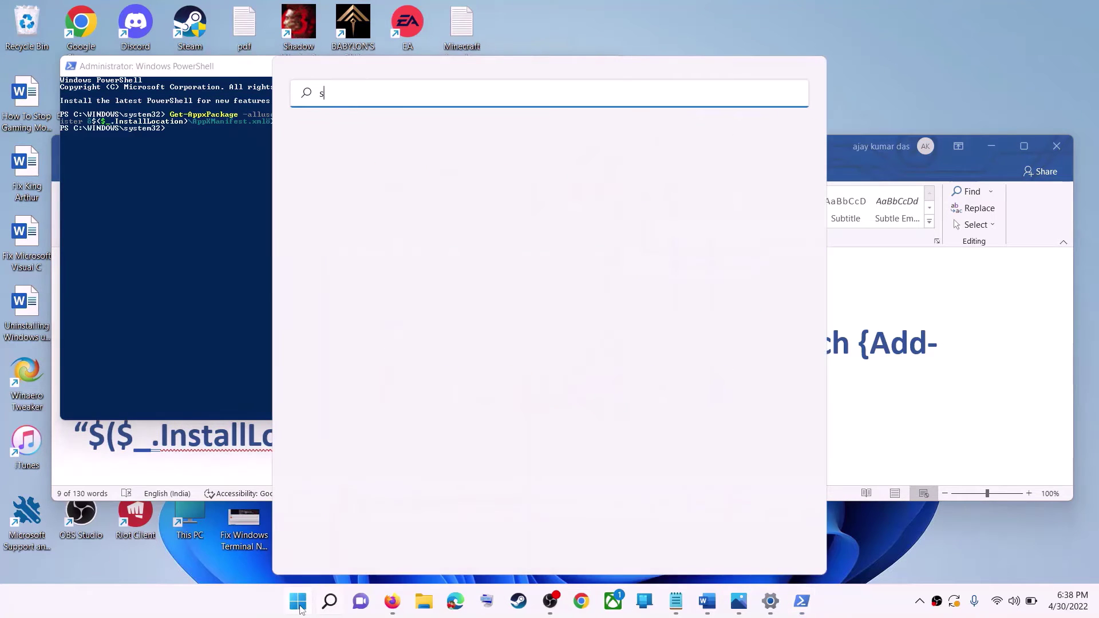
text(tore)
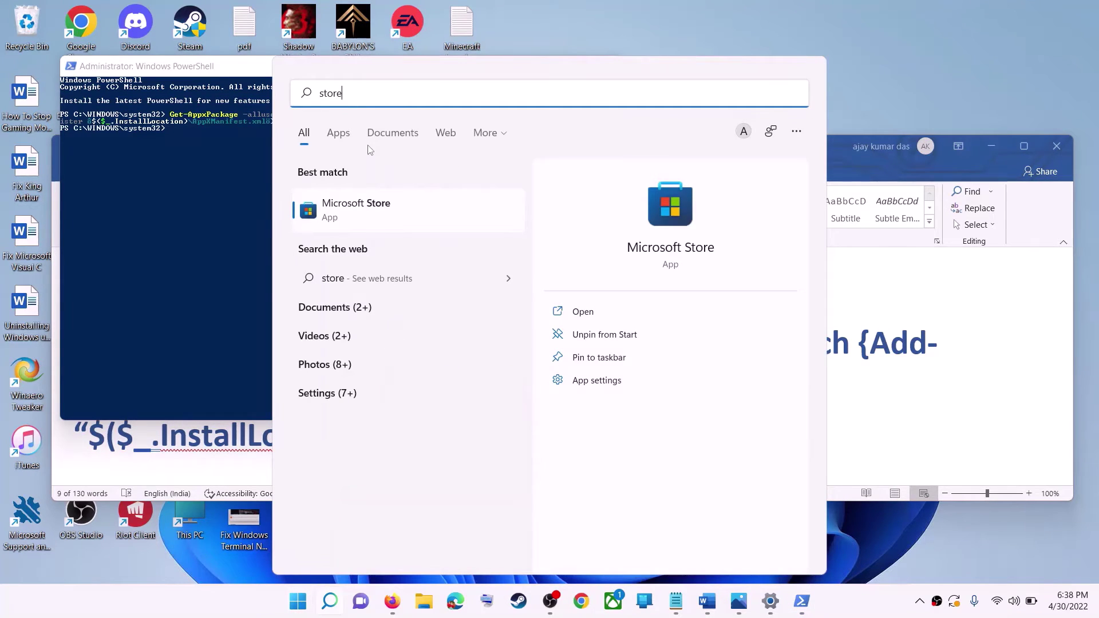
key(Return)
key(alt+Tab)
scroll(383, 384, down, 3)
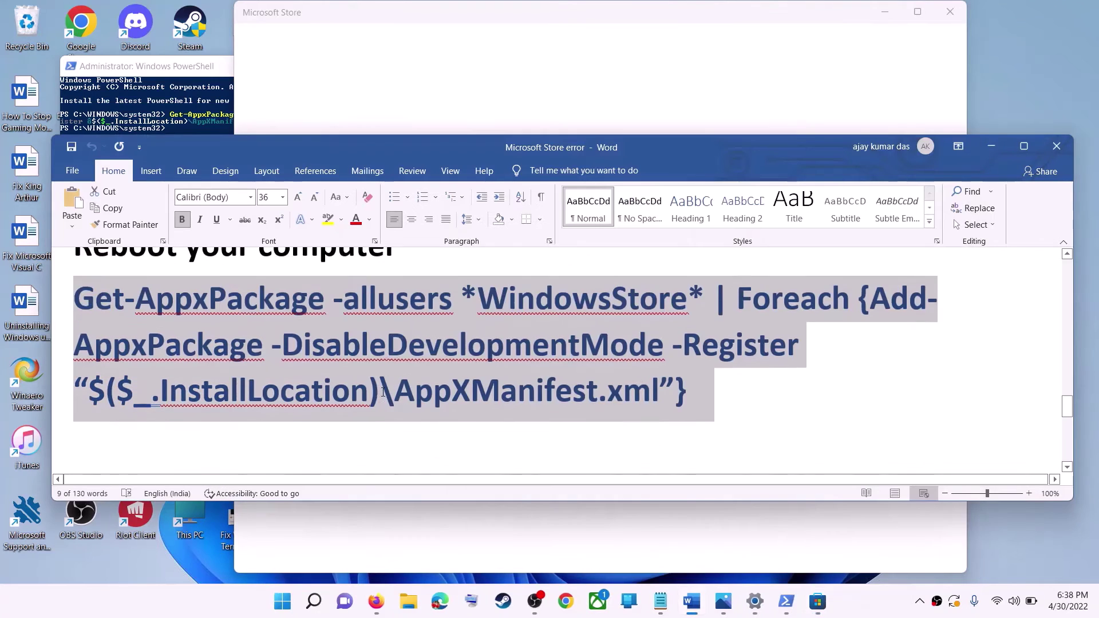
scroll(383, 384, down, 2)
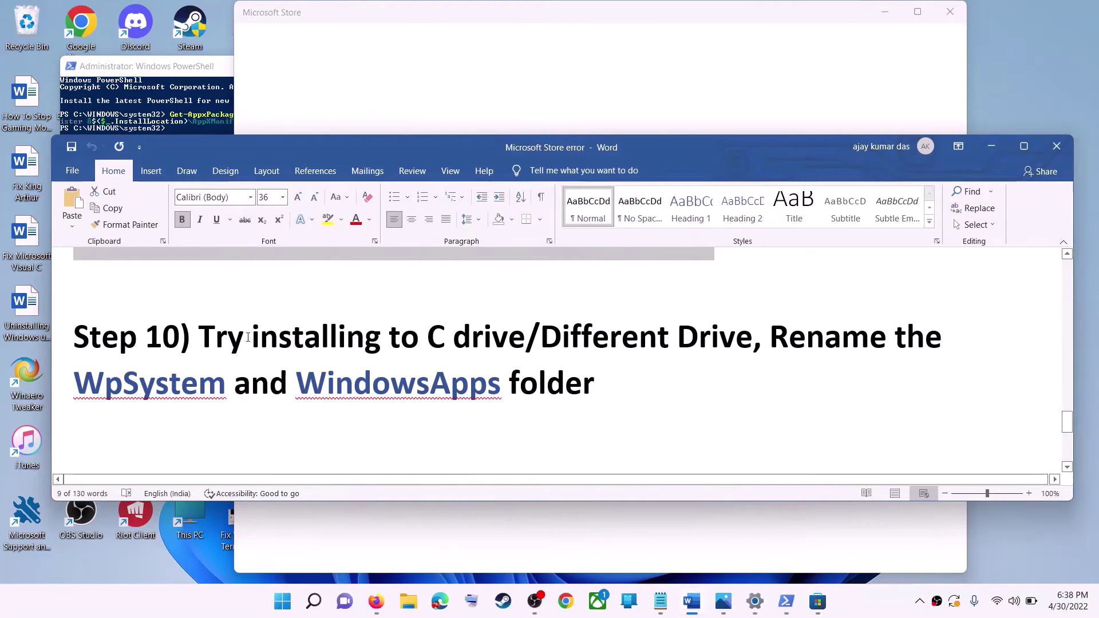
drag(234, 334, 750, 339)
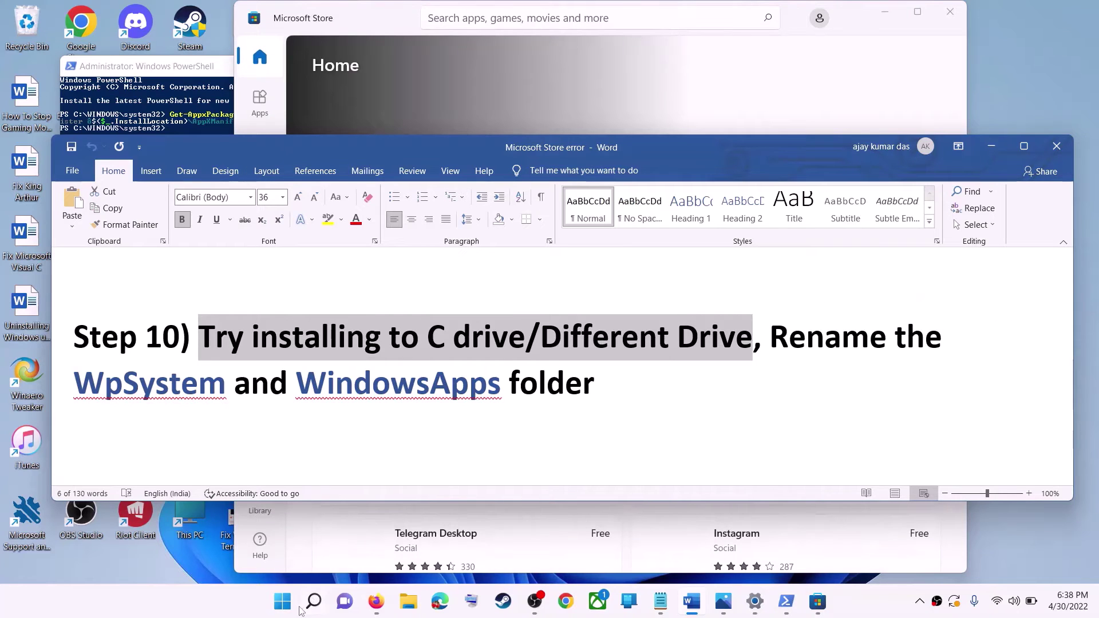
Step: In Settings > System > Storage, keep new apps saving to Windows (C:)
click(284, 600)
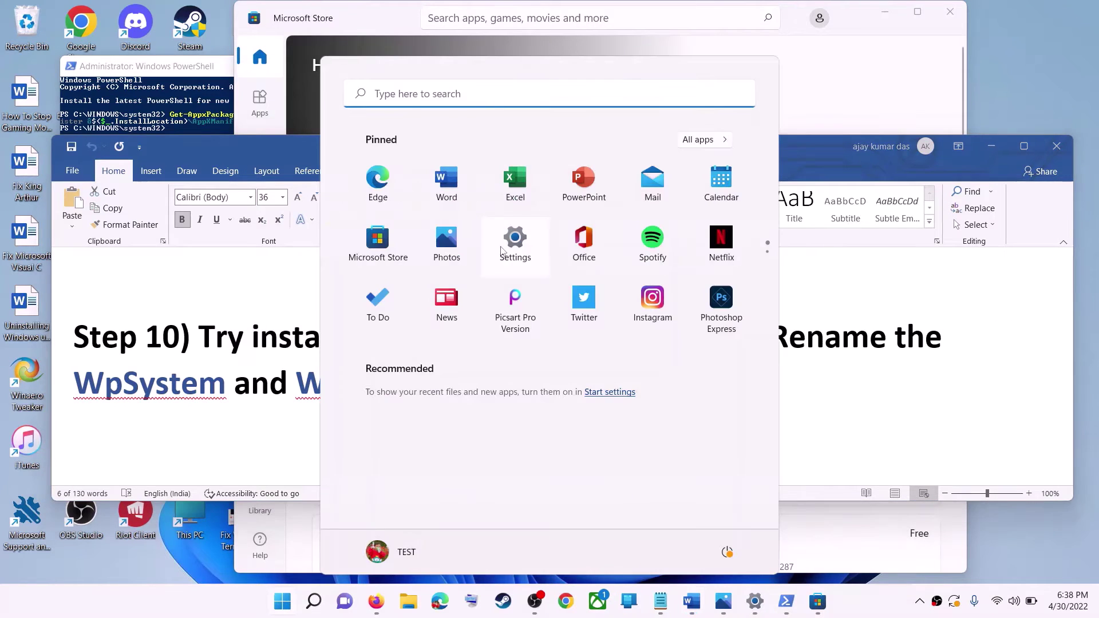
click(504, 247)
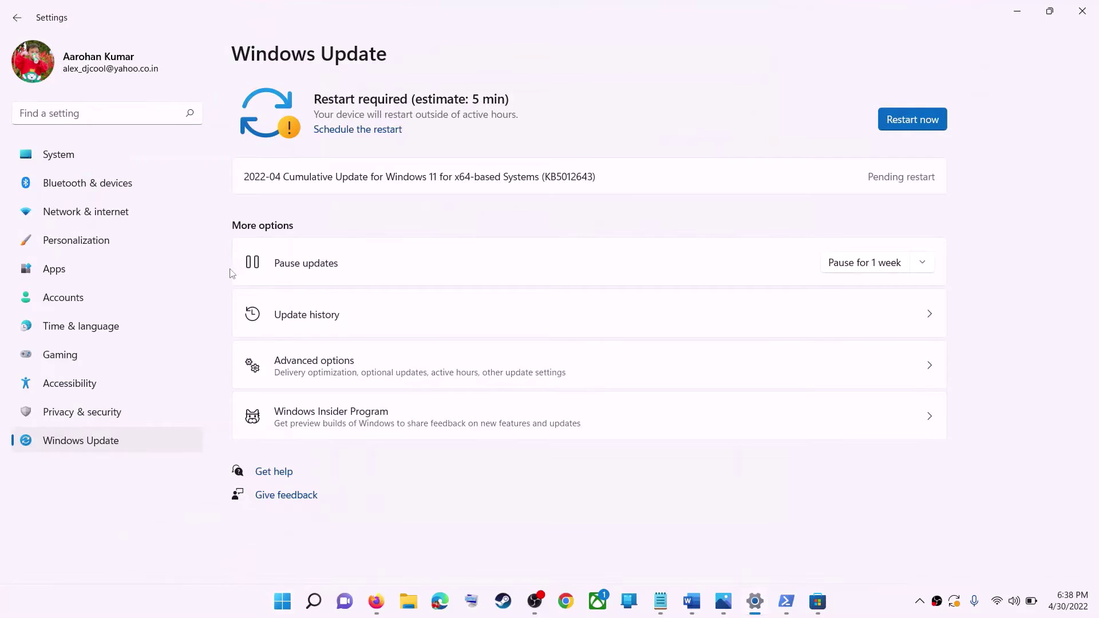
click(71, 163)
scroll(341, 394, down, 3)
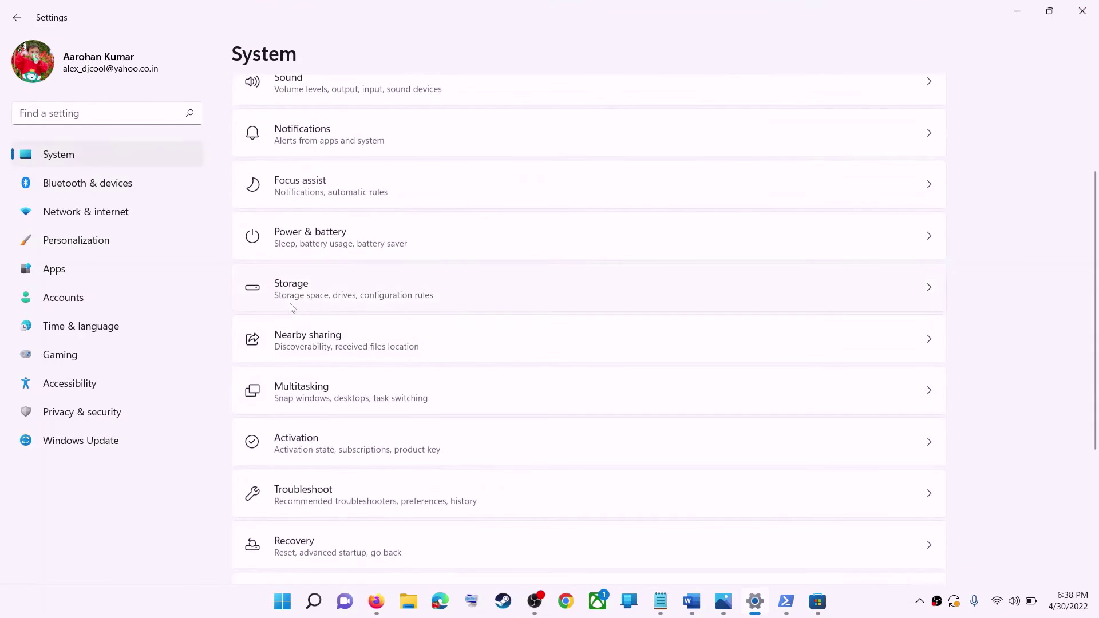
click(314, 296)
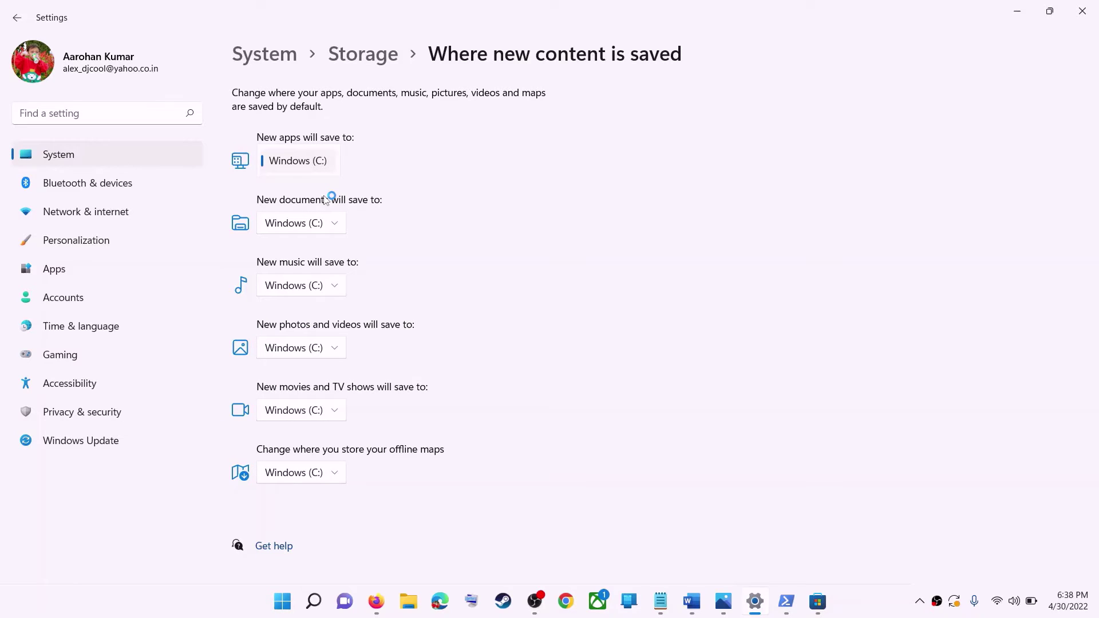
click(1097, 73)
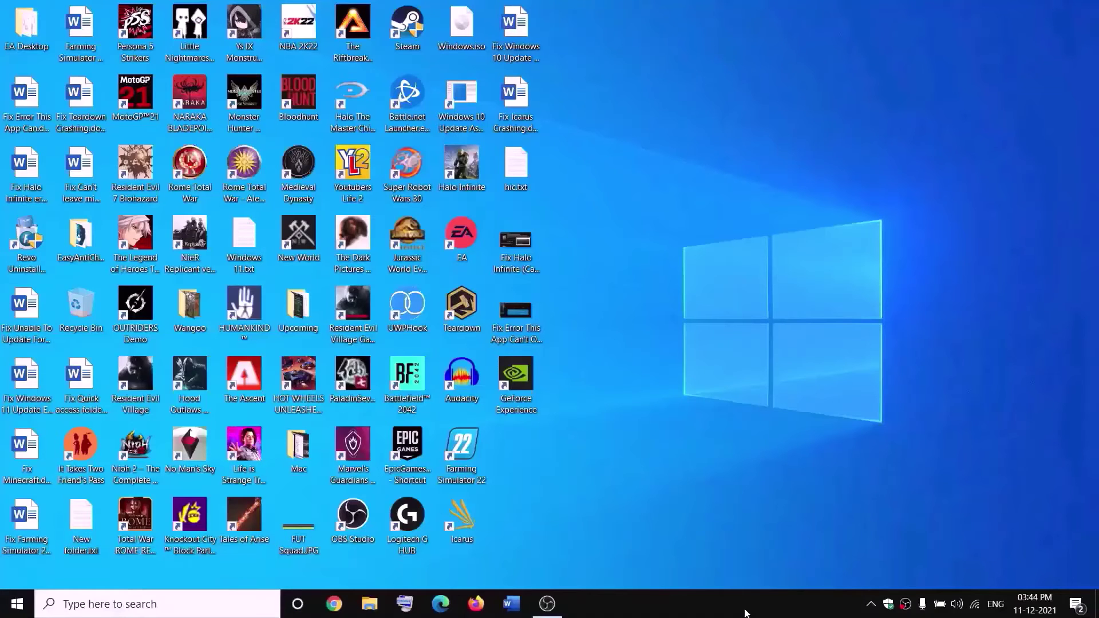
Step: Open New Volume (D:) and view the WpSystem folder's Security tab in Properties
click(369, 604)
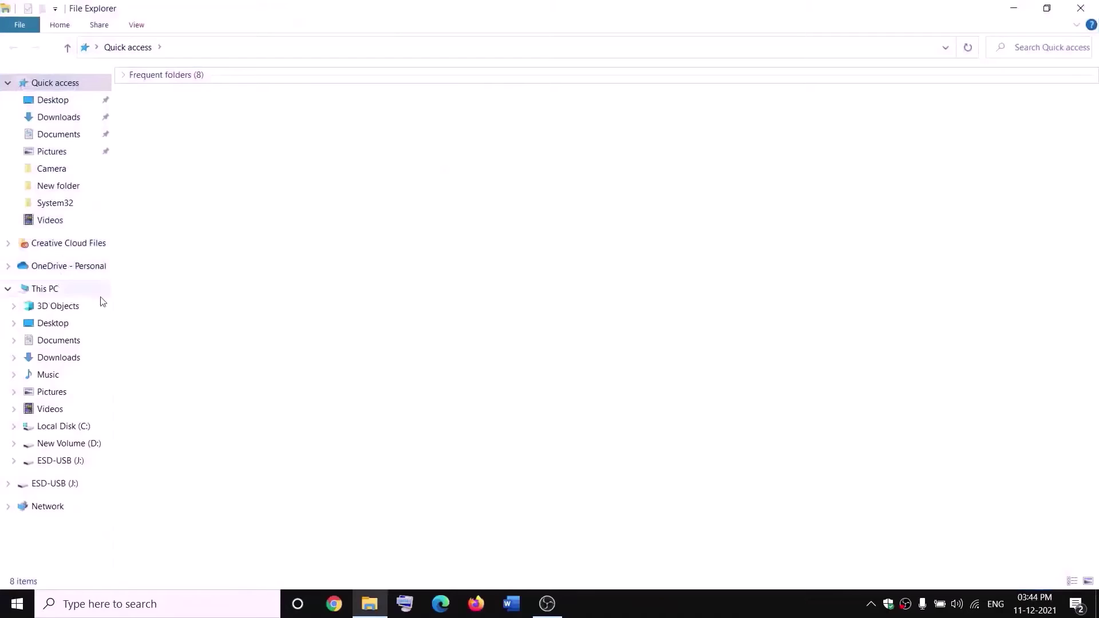
click(57, 298)
double_click(408, 208)
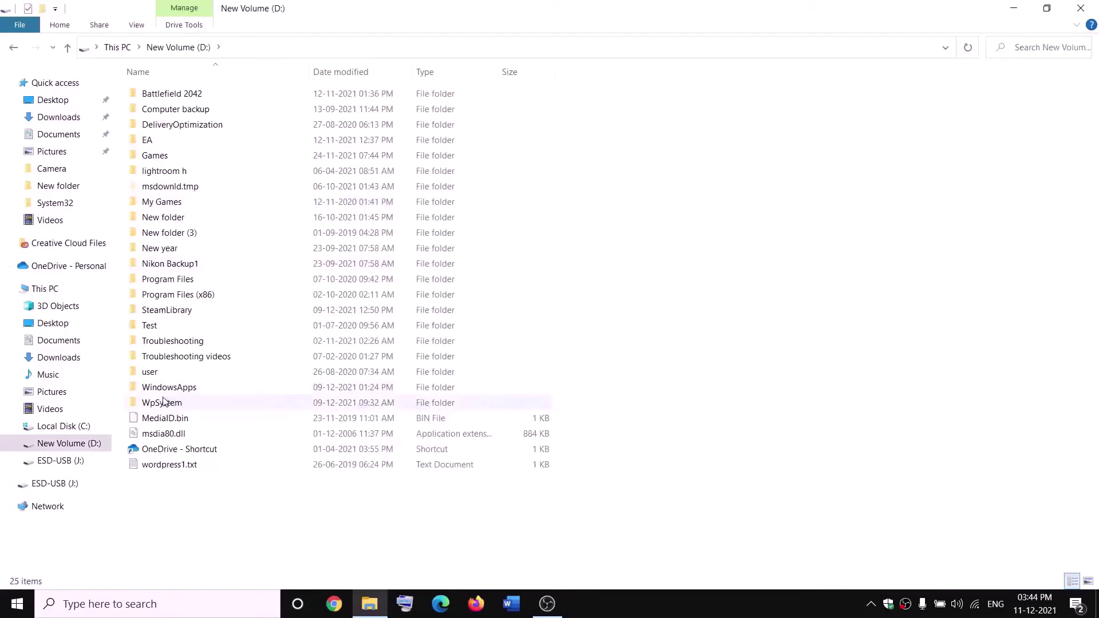
click(228, 403)
right_click(177, 407)
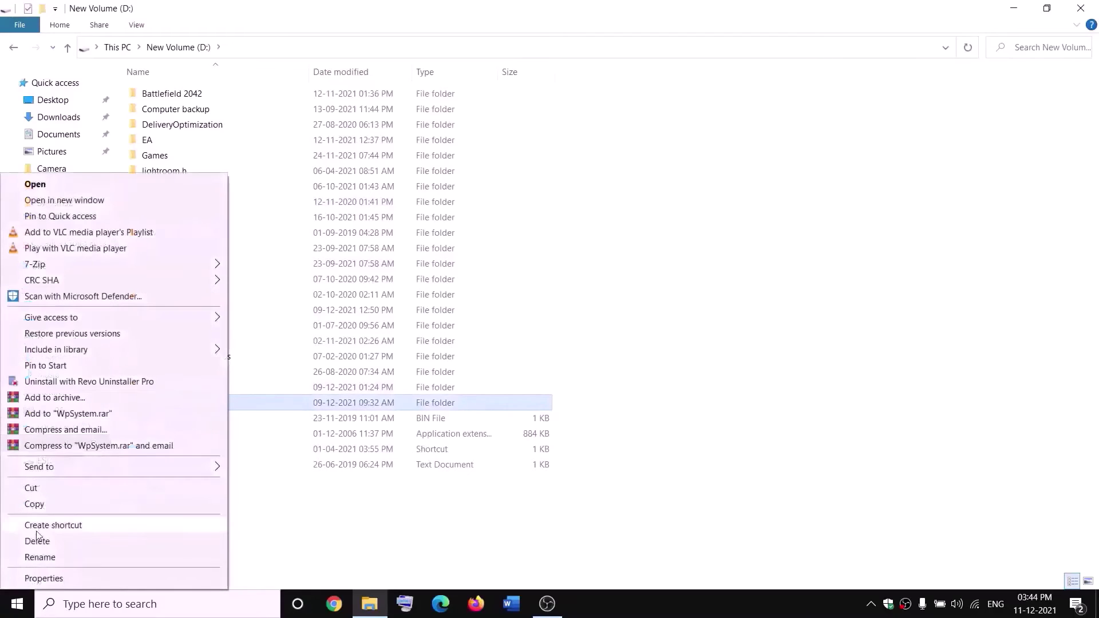
click(347, 522)
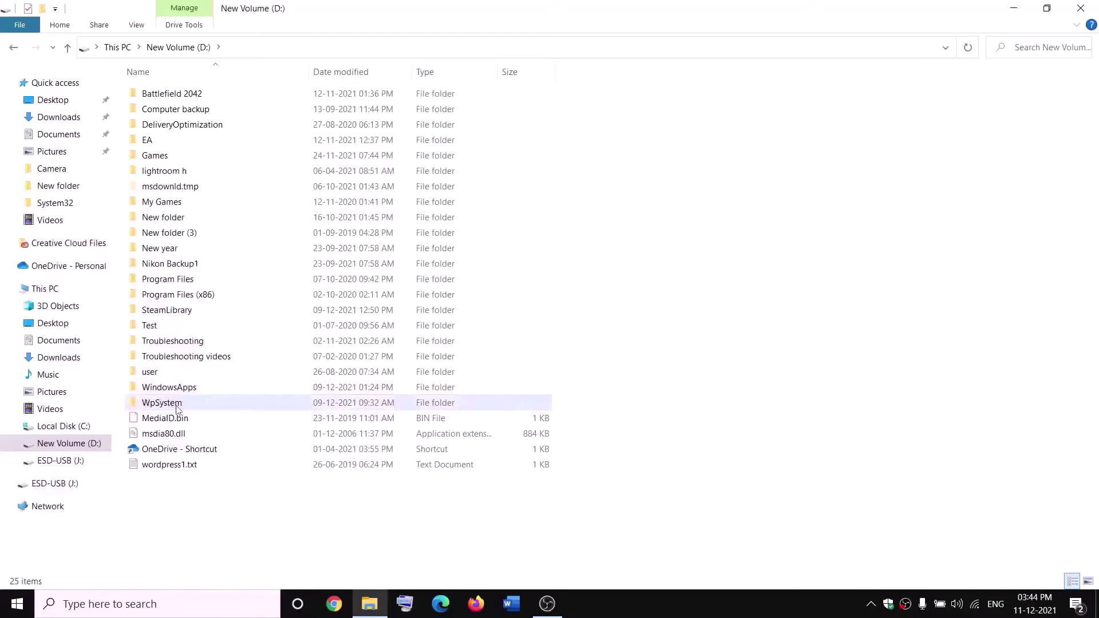
mouse_move(167, 405)
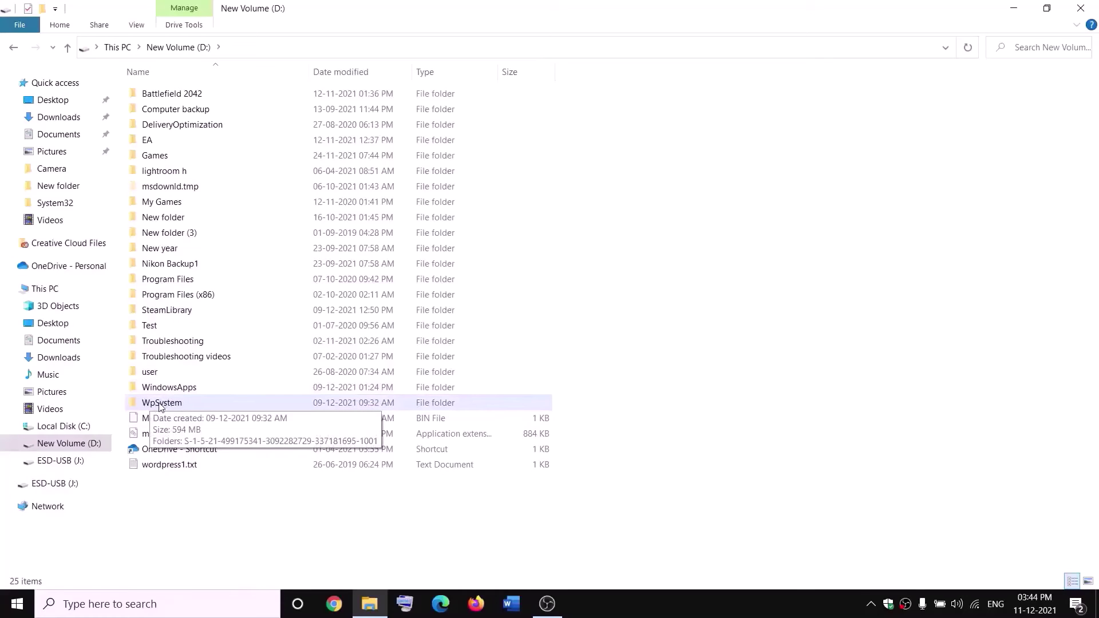
right_click(161, 404)
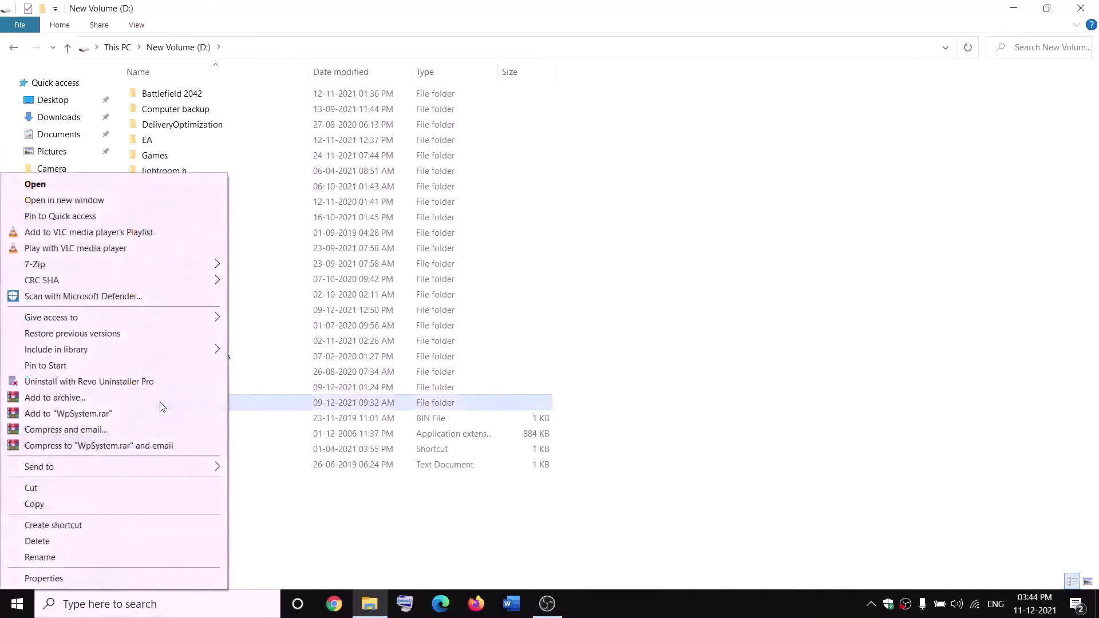
click(43, 578)
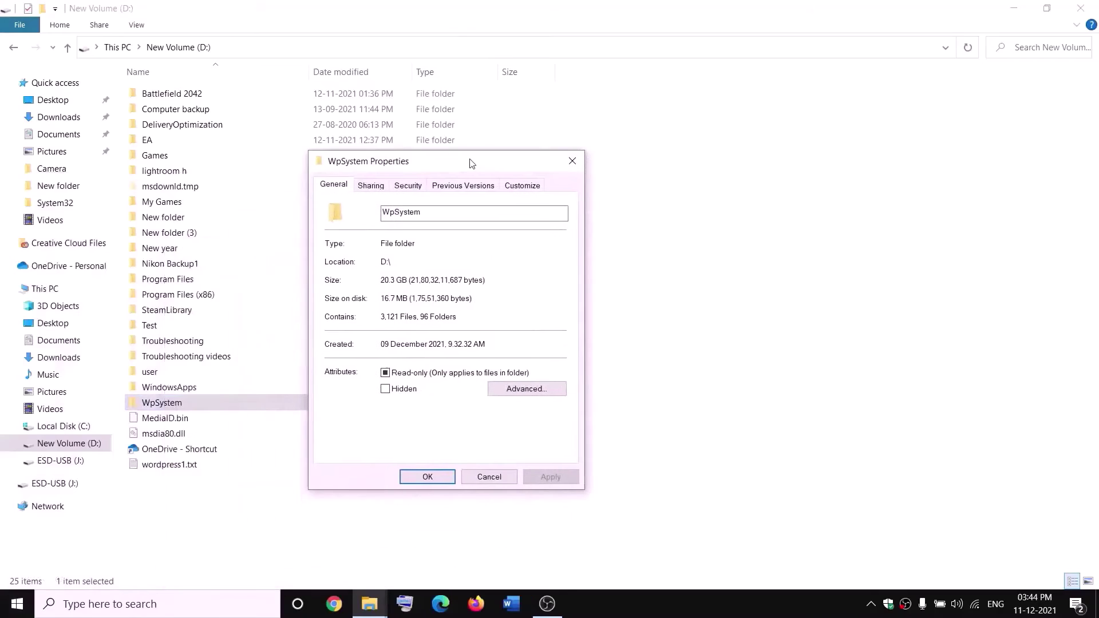
click(408, 183)
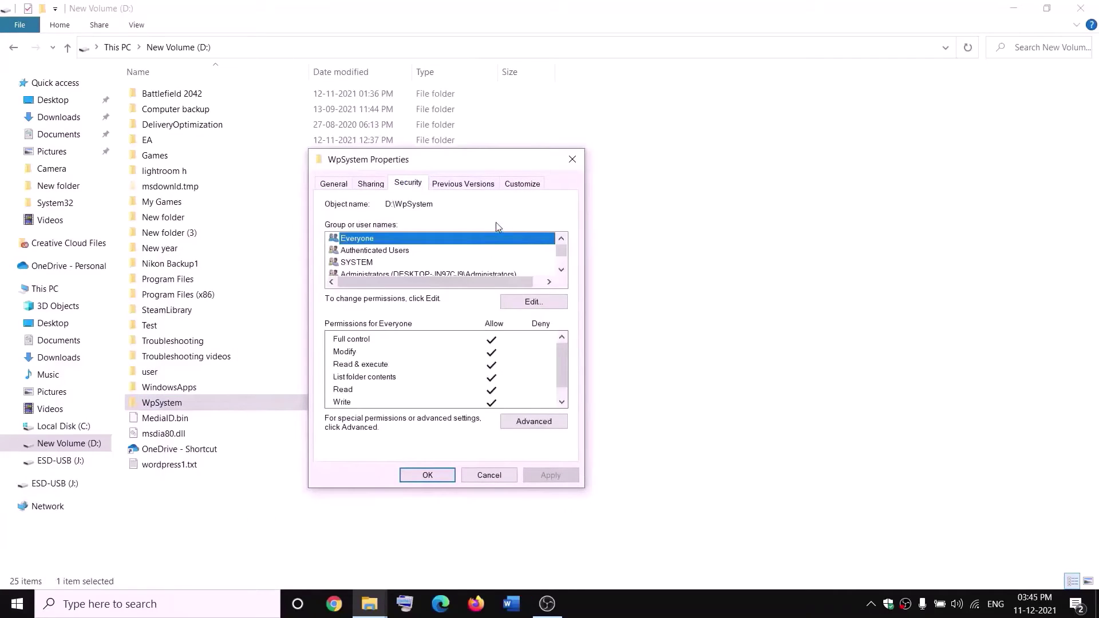
Step: In Advanced security settings, change the WpSystem owner to Everyone, verified with Check Names
click(534, 423)
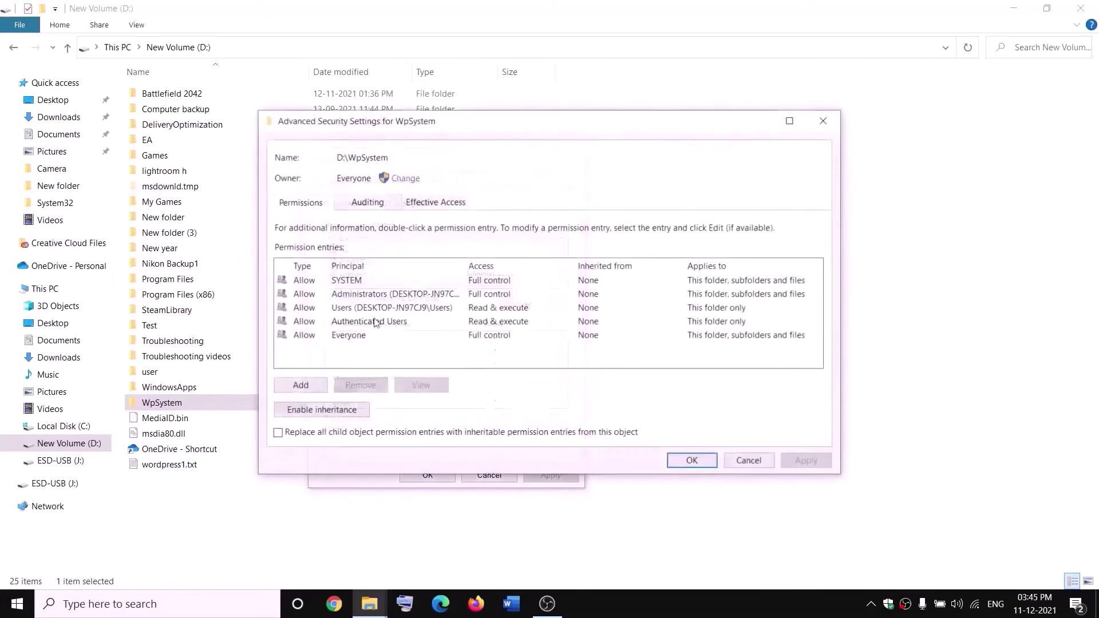
click(406, 179)
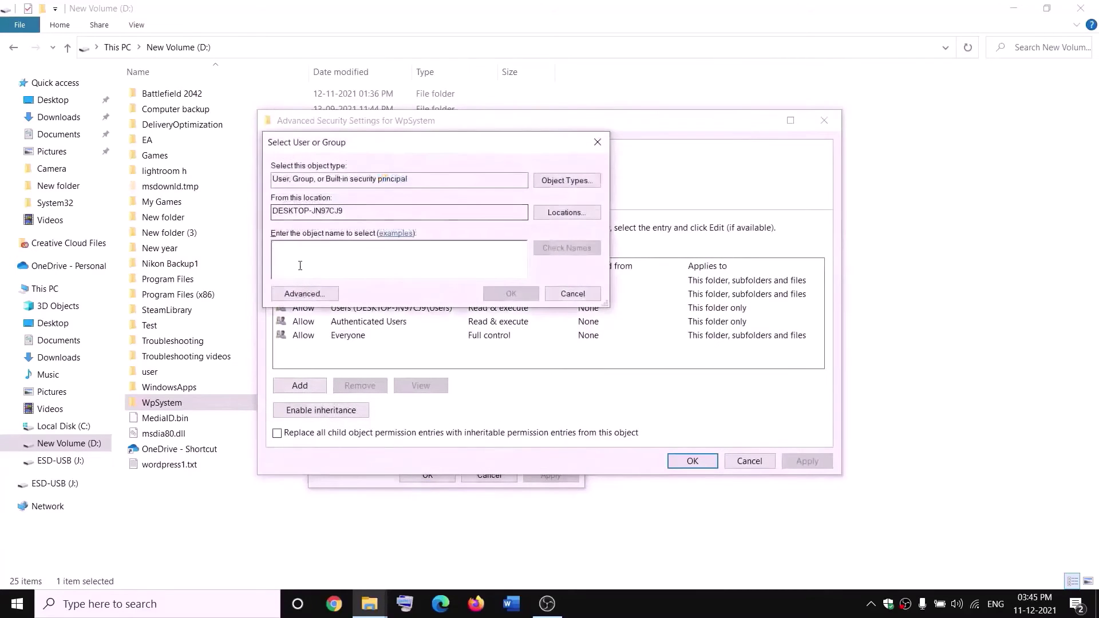
text(w)
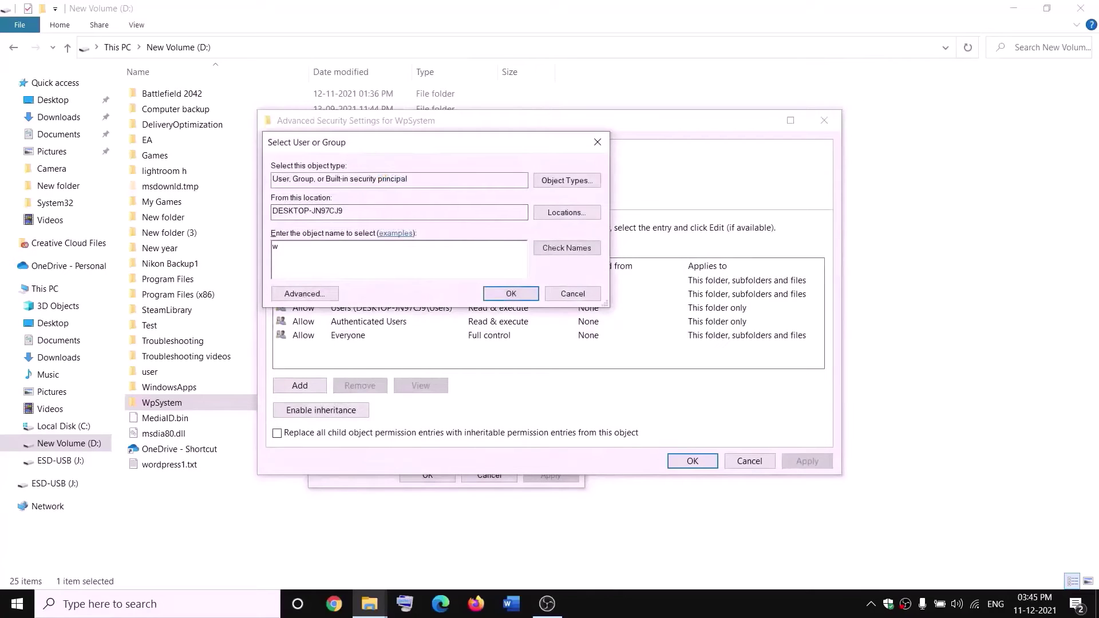
key(BackSpace)
text(everyone)
double_click(328, 243)
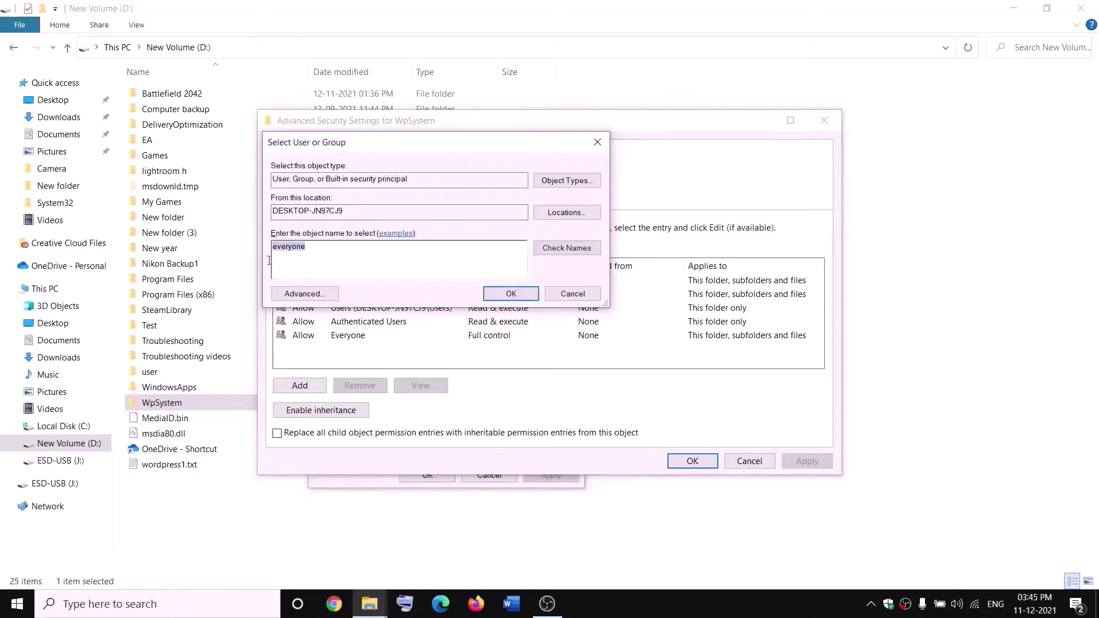
click(571, 251)
click(512, 295)
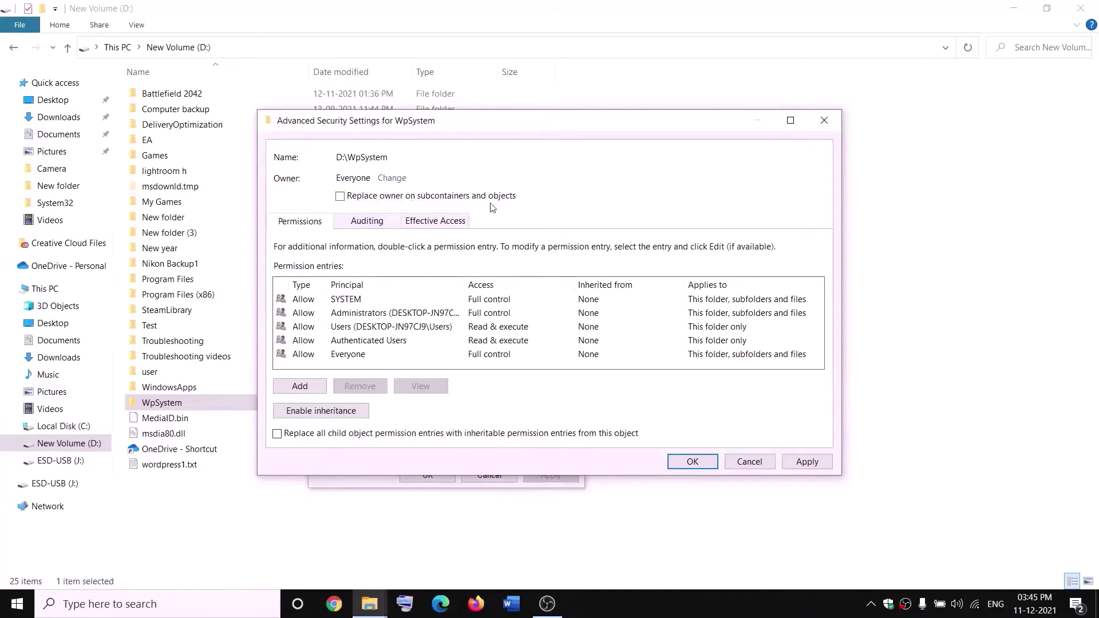
Step: Replace the owner on all subcontainers and objects, apply, and close the dialogs
click(340, 197)
click(806, 461)
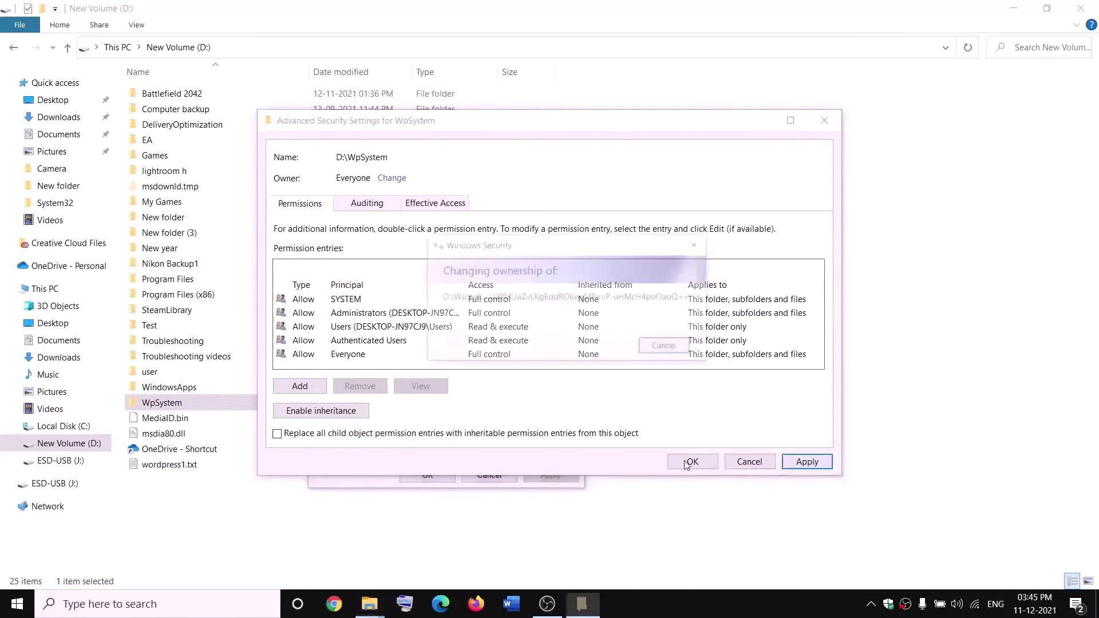
click(662, 359)
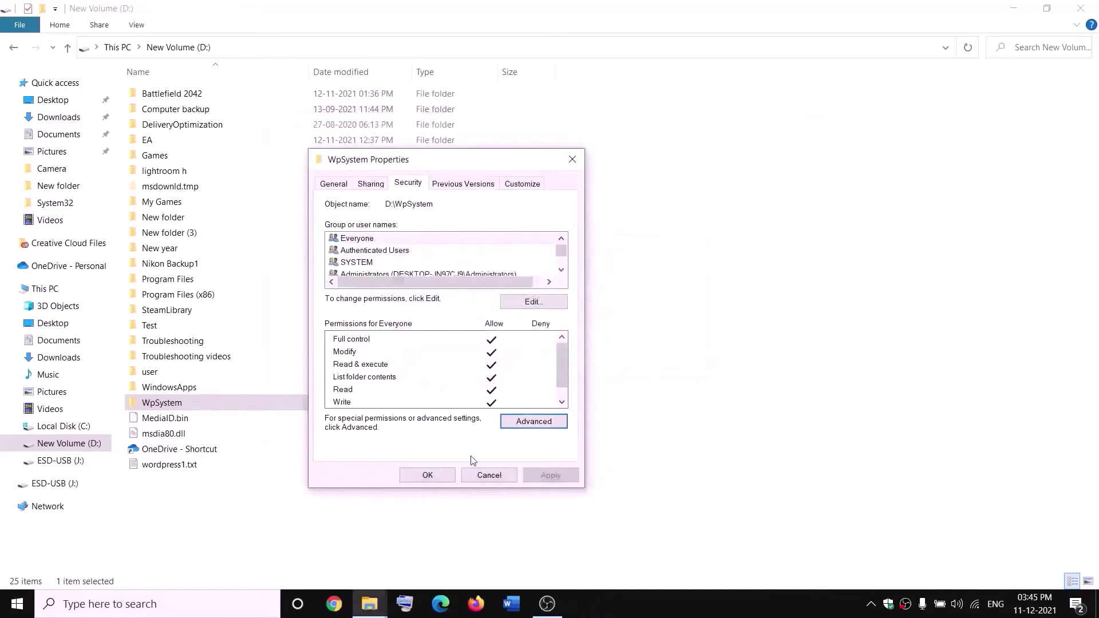
click(429, 475)
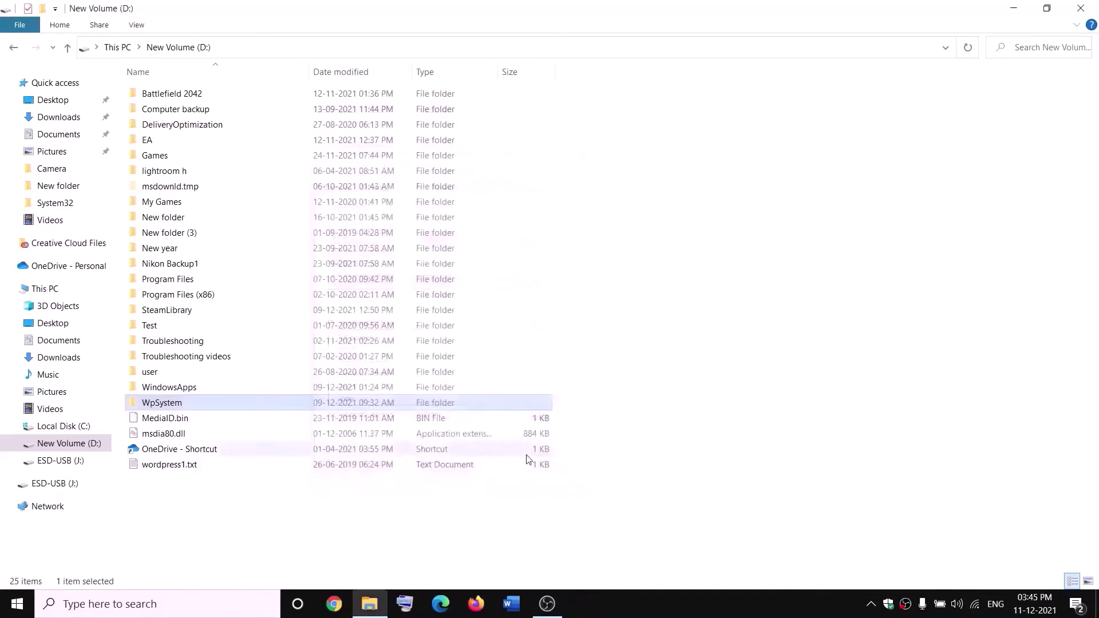
Step: Open the advanced security settings from the WpSystem folder's properties
right_click(164, 405)
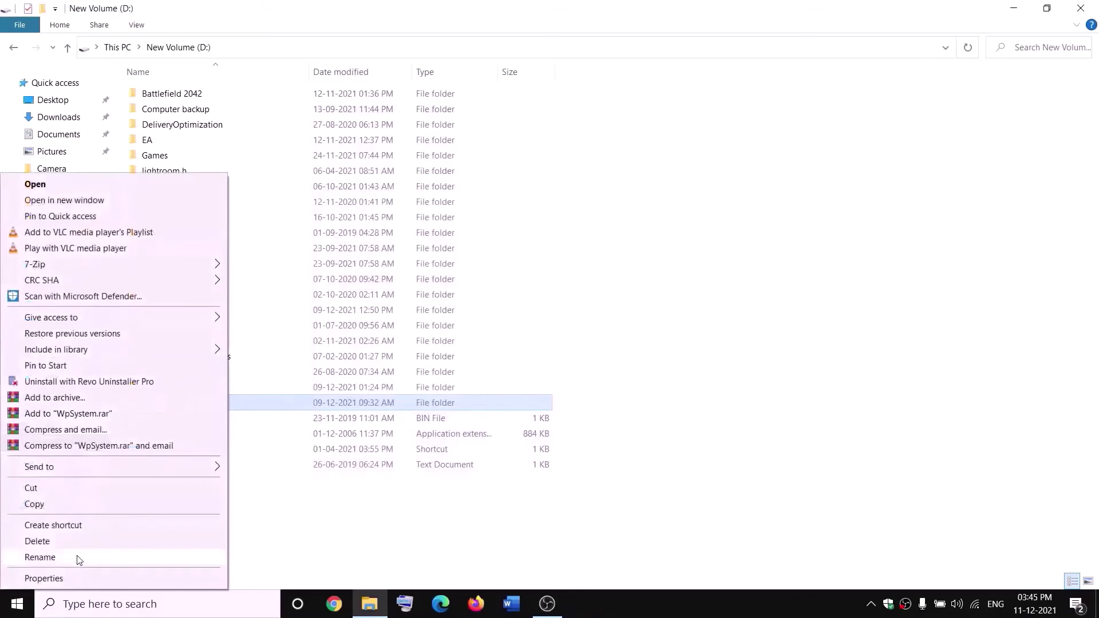
click(44, 578)
drag(297, 256, 380, 185)
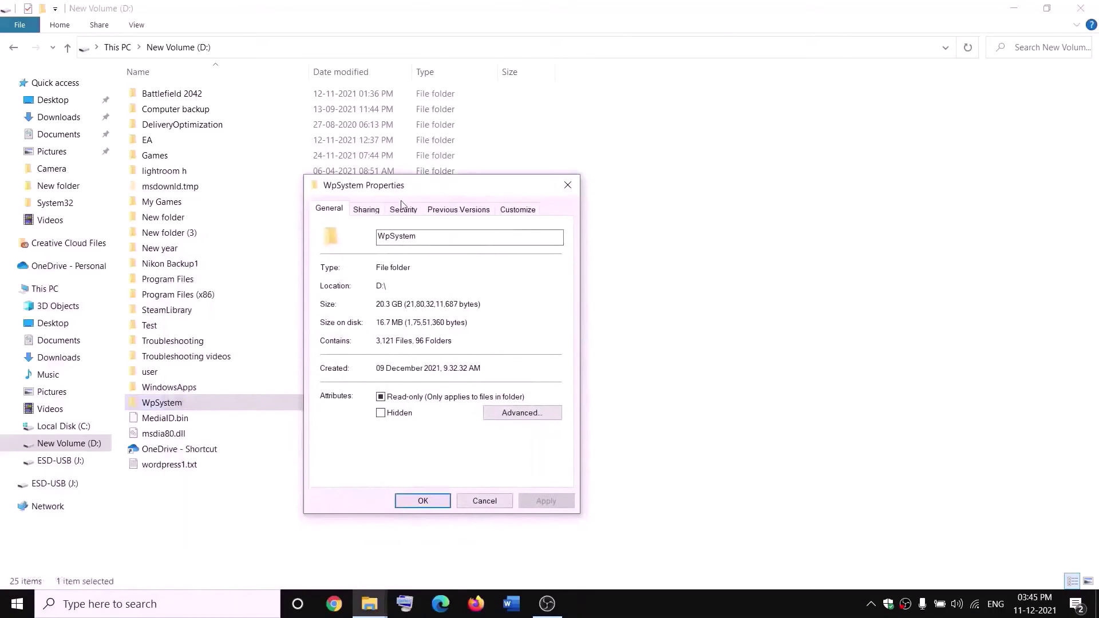
click(404, 210)
click(532, 452)
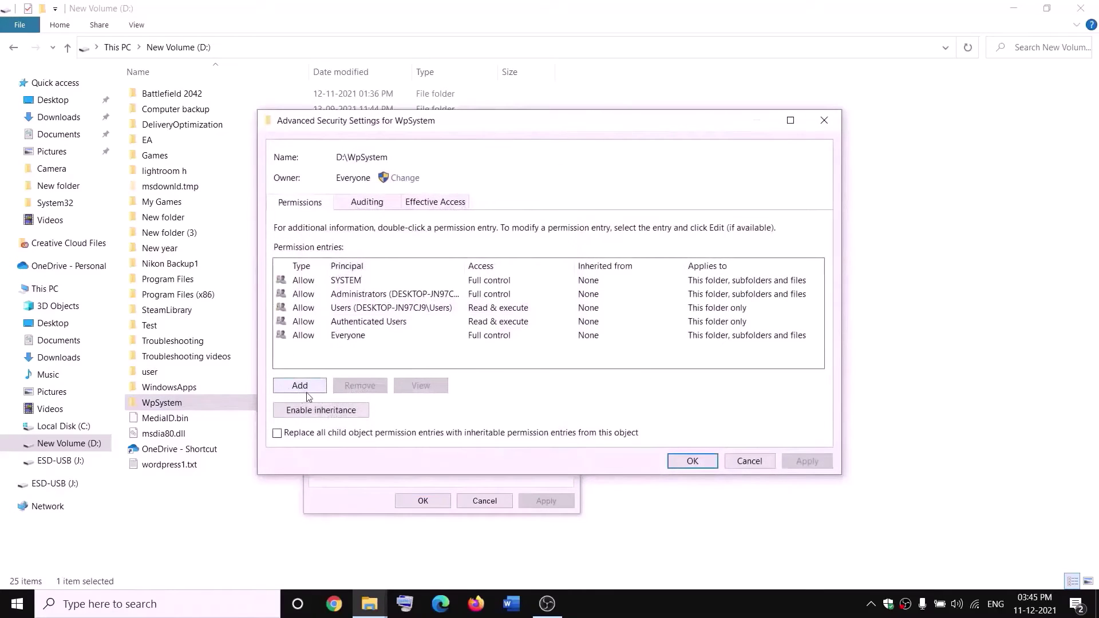
Step: Add a permission entry granting Everyone full control of WpSystem and apply it
click(306, 391)
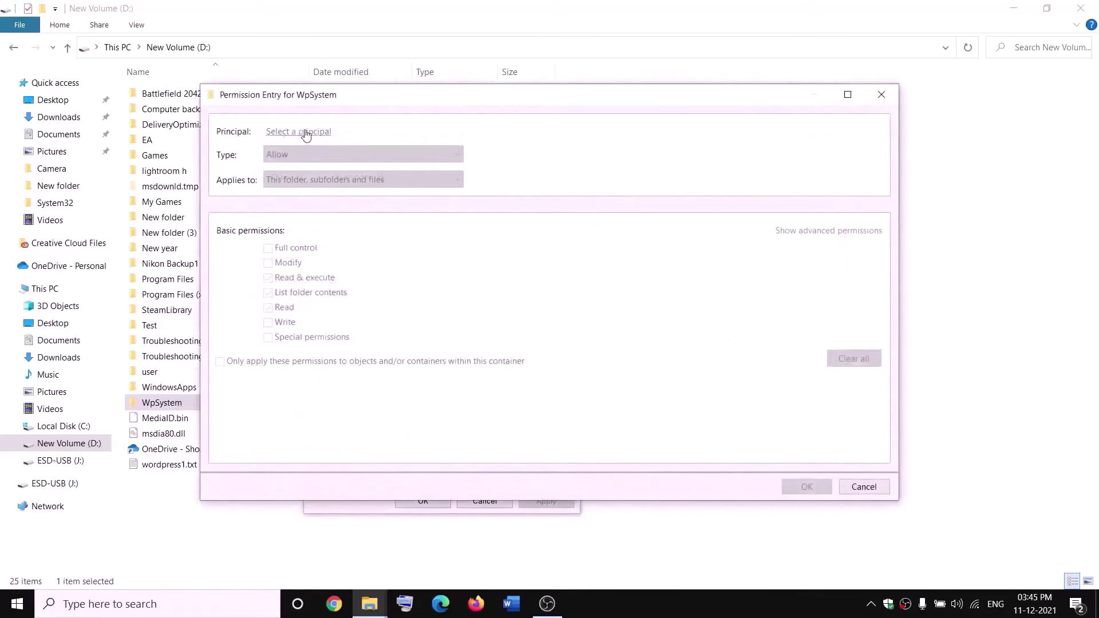
click(303, 134)
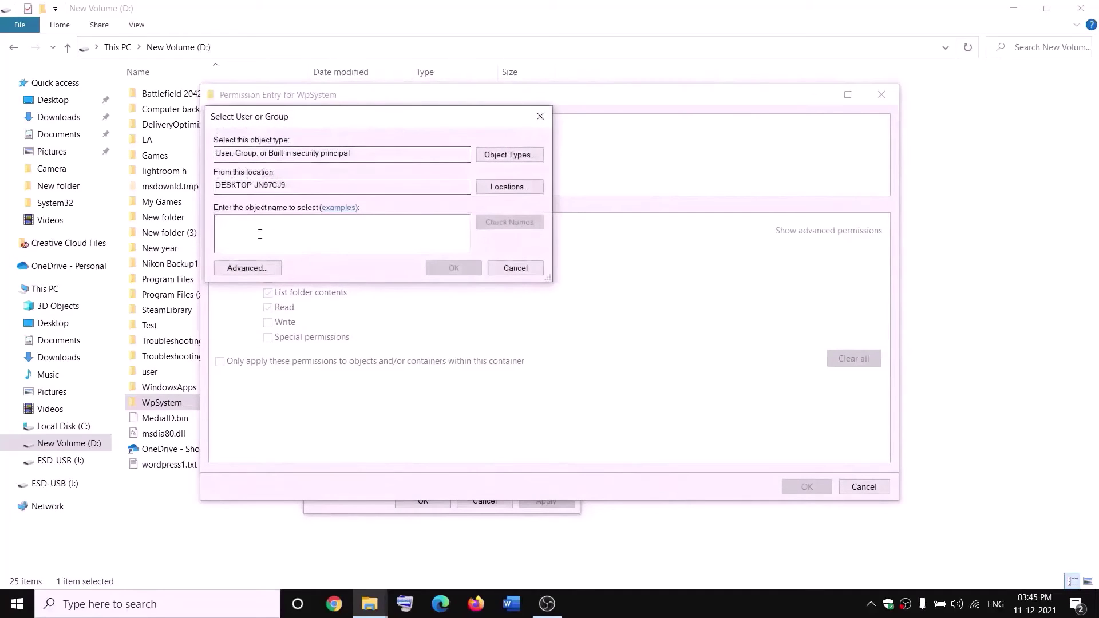
text(everyone)
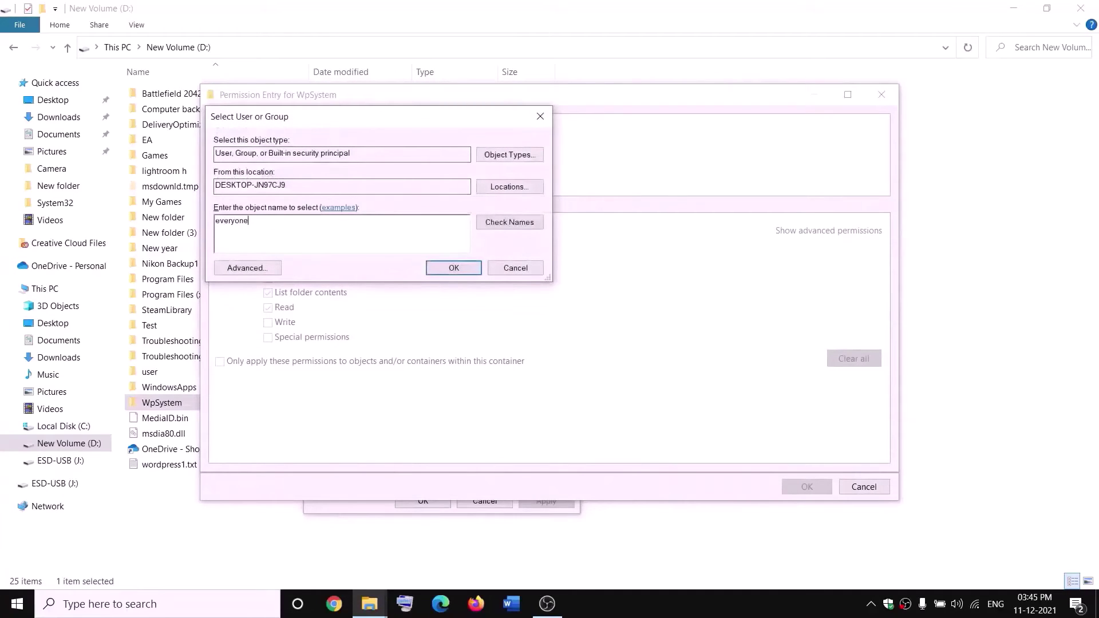
click(509, 224)
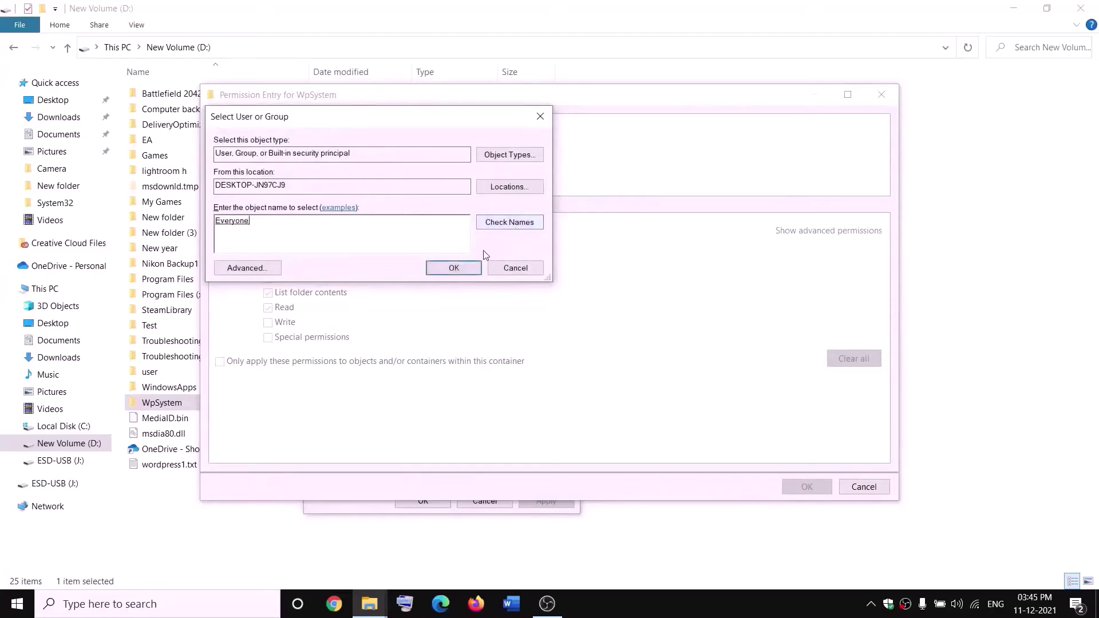
click(454, 268)
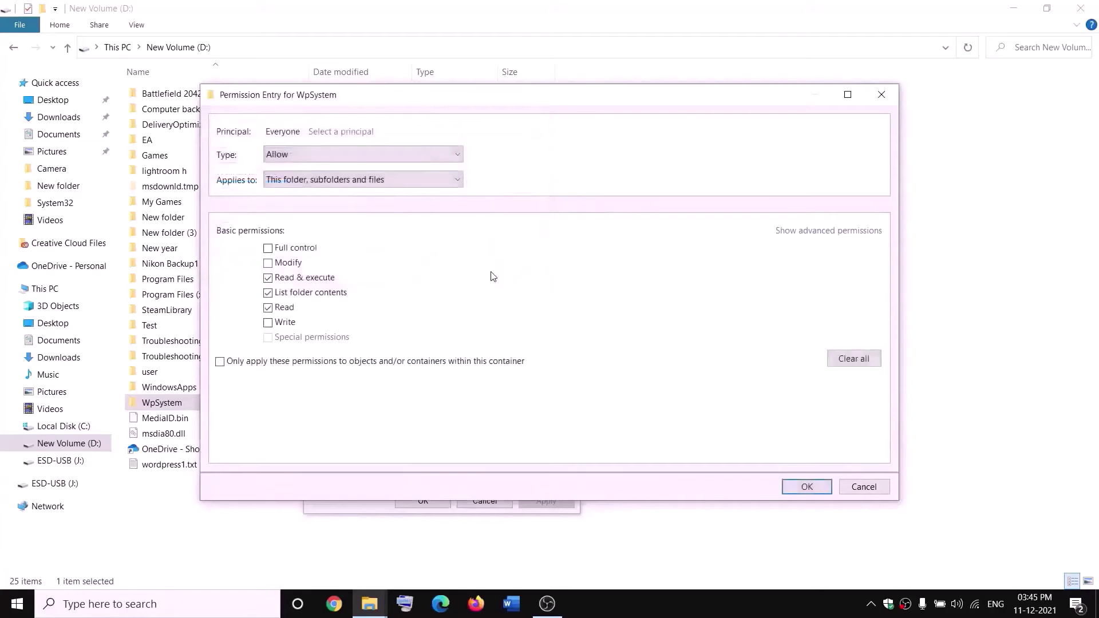
click(268, 249)
click(807, 486)
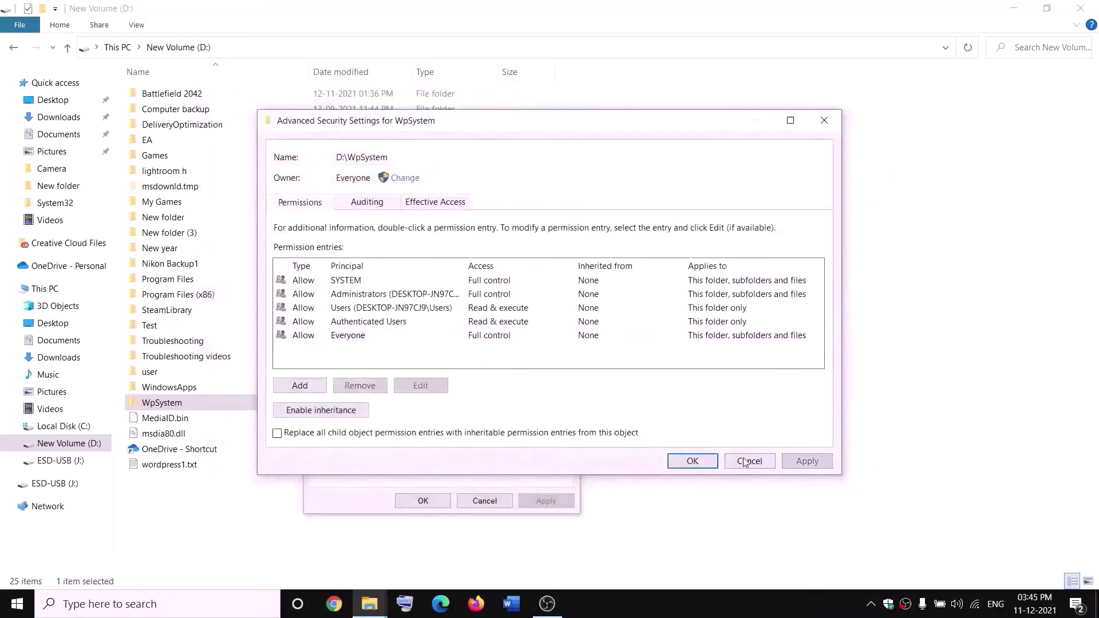
click(692, 462)
click(441, 501)
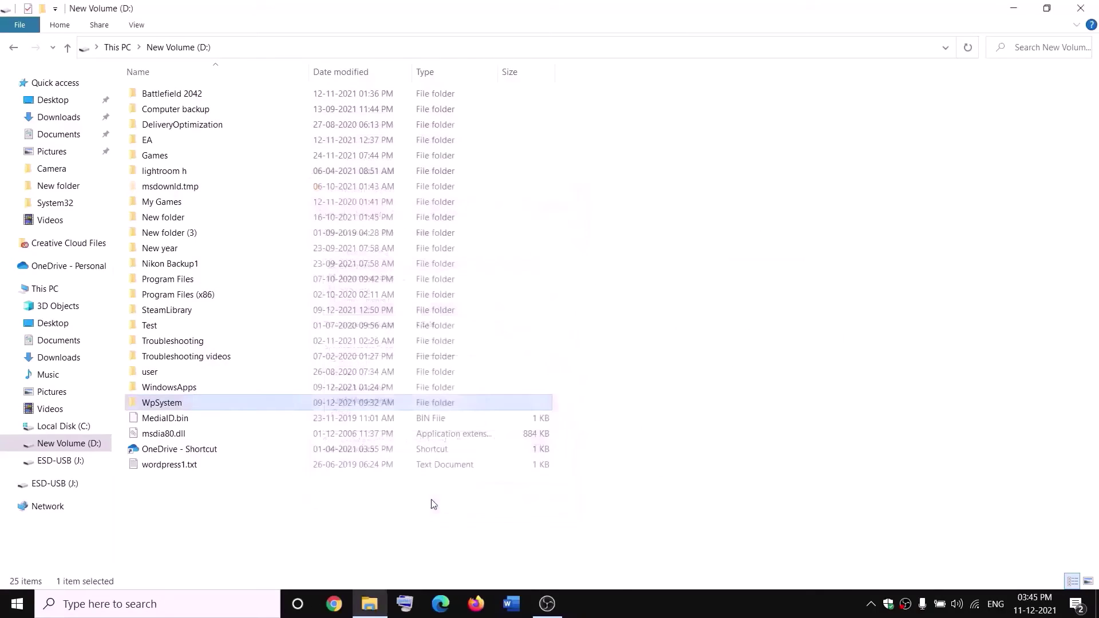
Step: Rename the WpSystem folder to WpSystem.old
click(431, 499)
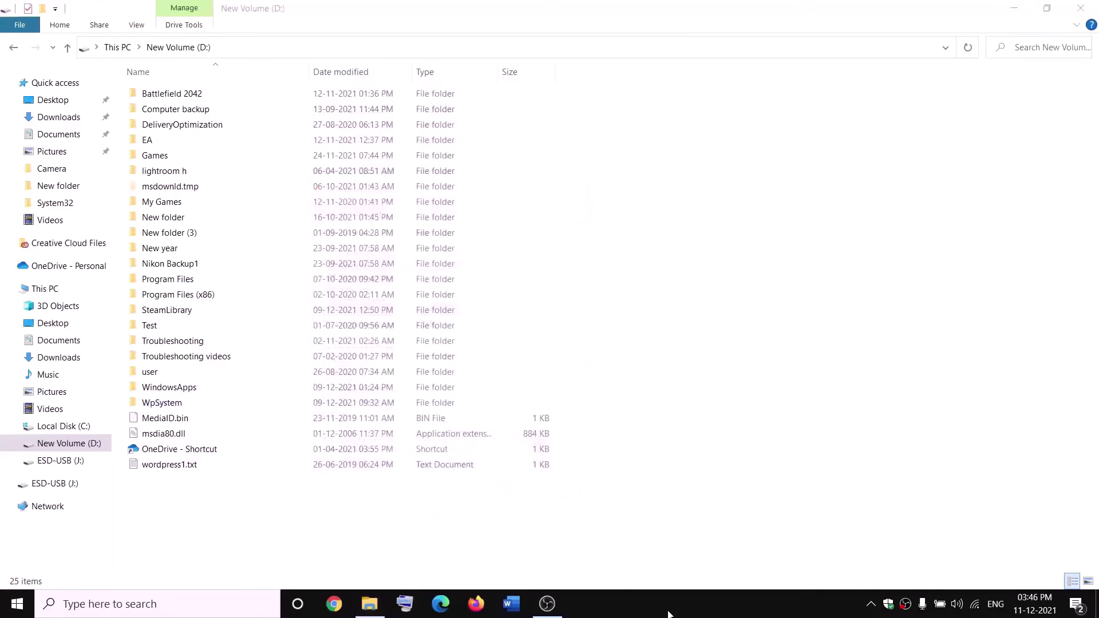
right_click(159, 407)
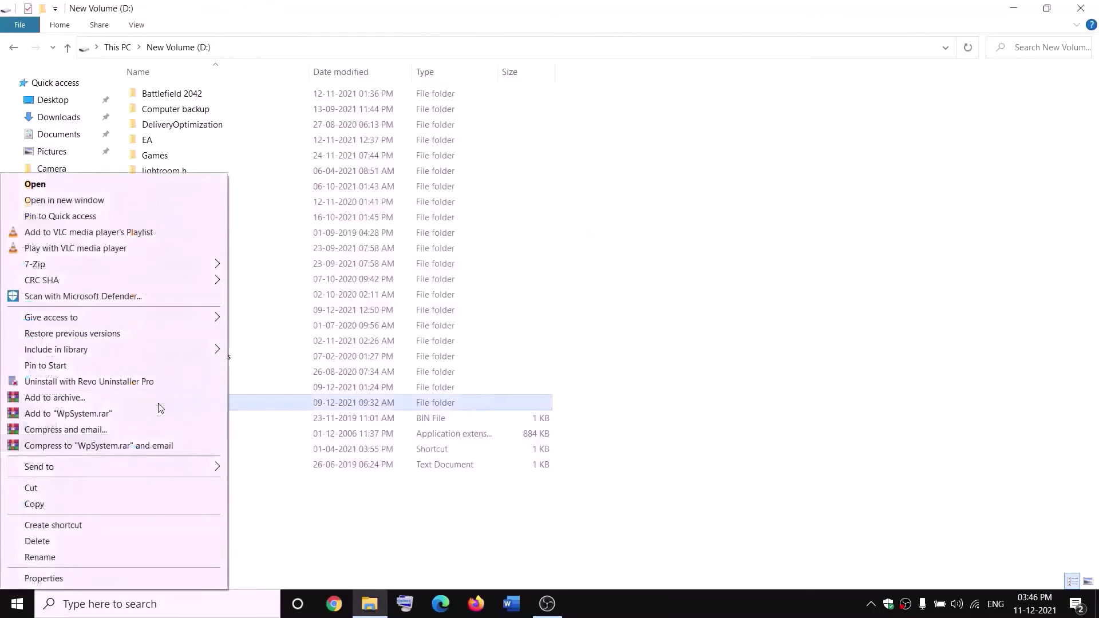
click(45, 563)
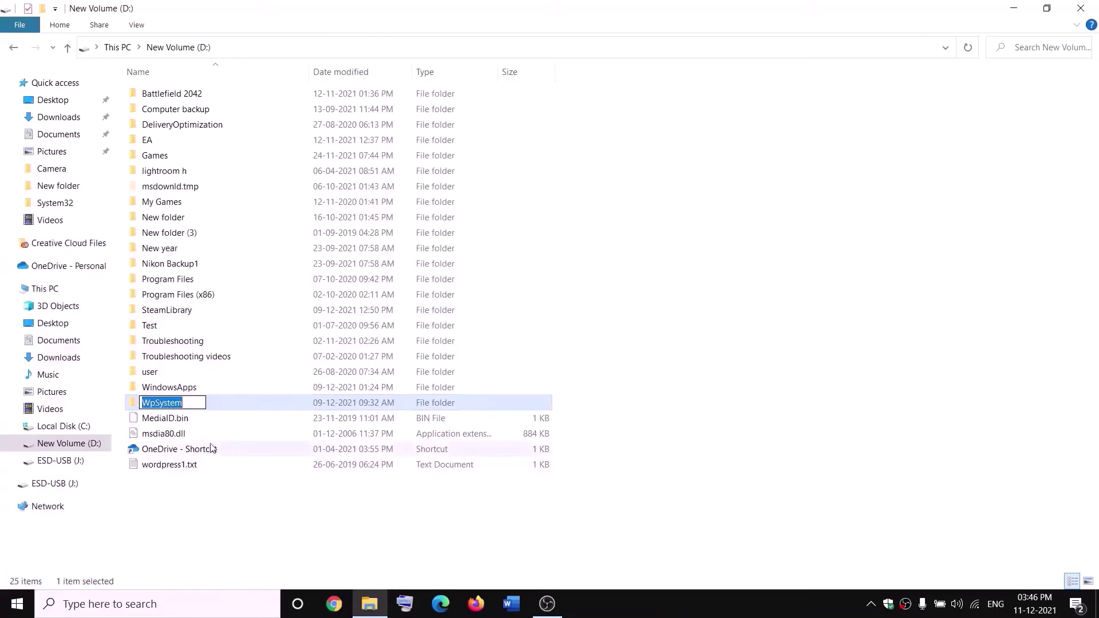
key(End)
text(.old)
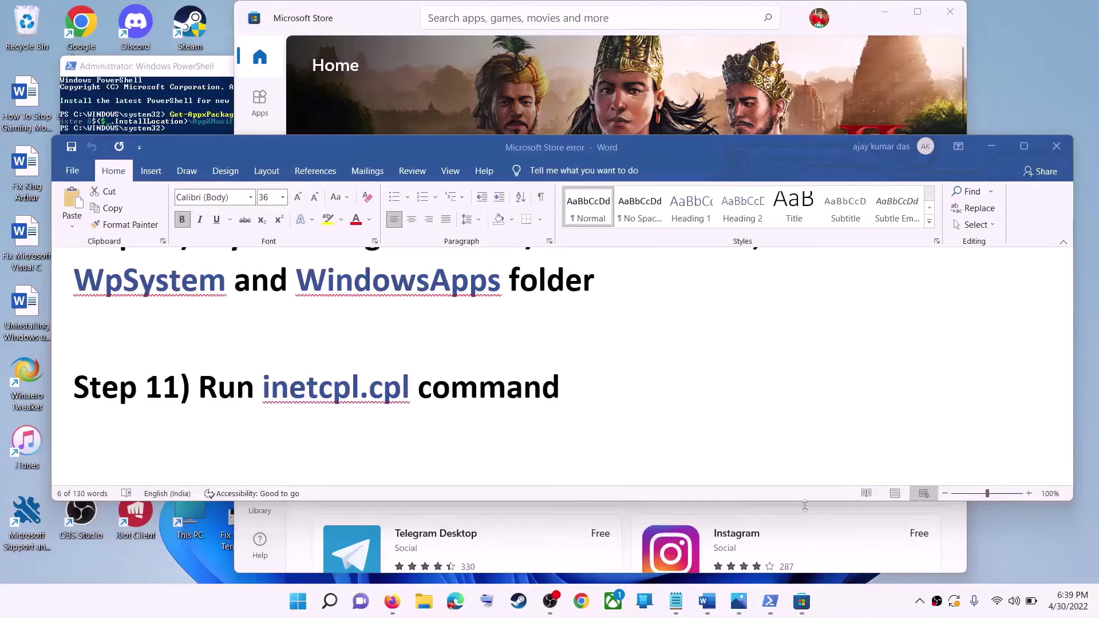
drag(199, 389, 505, 391)
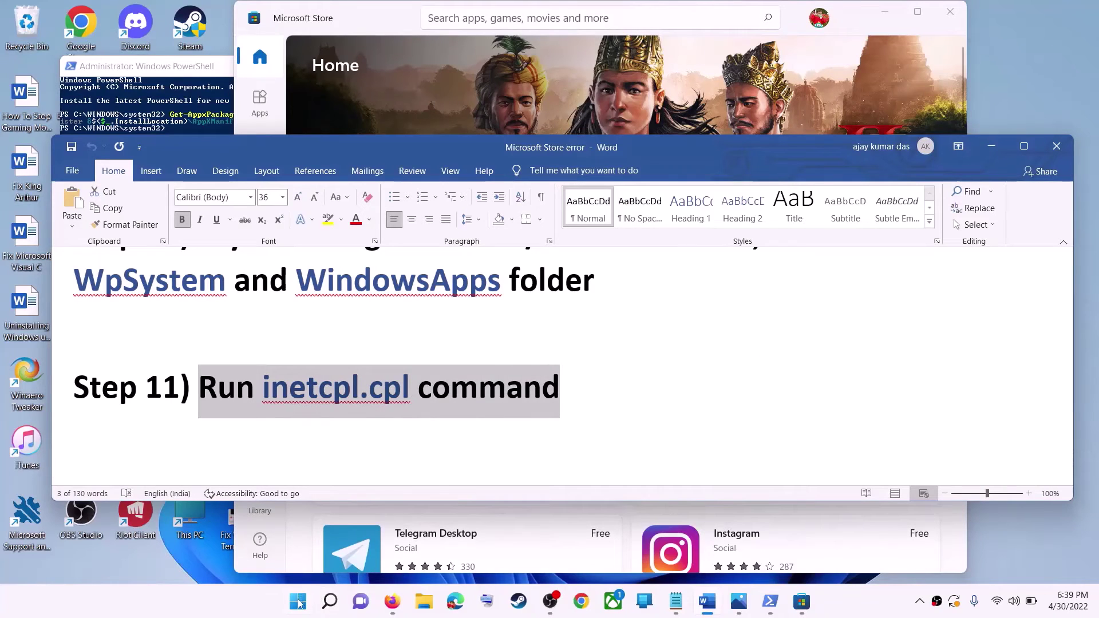
click(298, 601)
text(i)
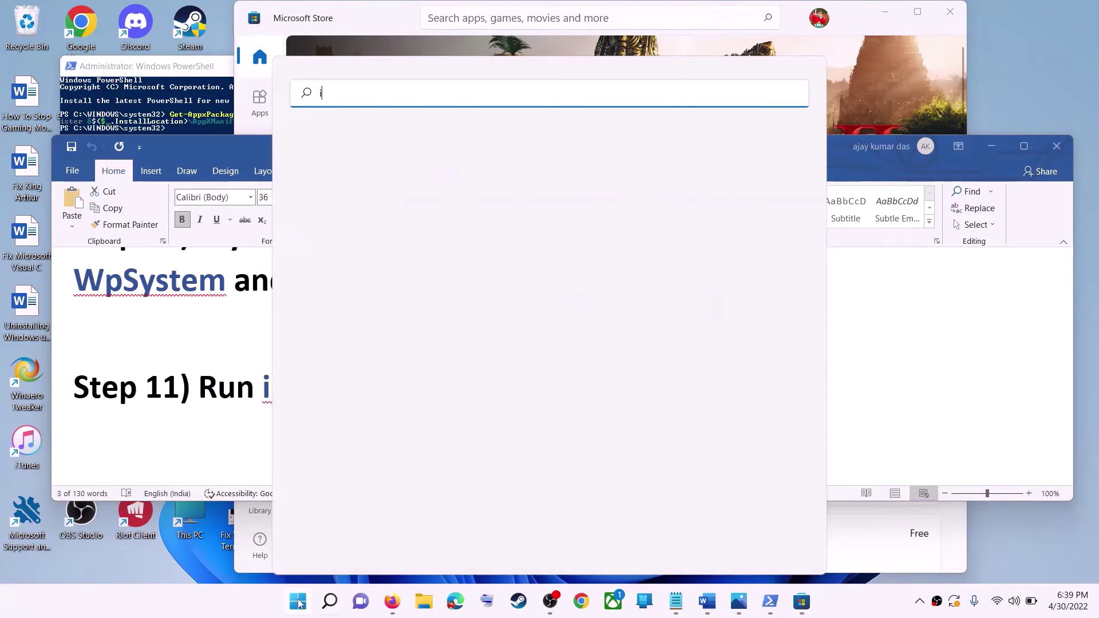
text(netc)
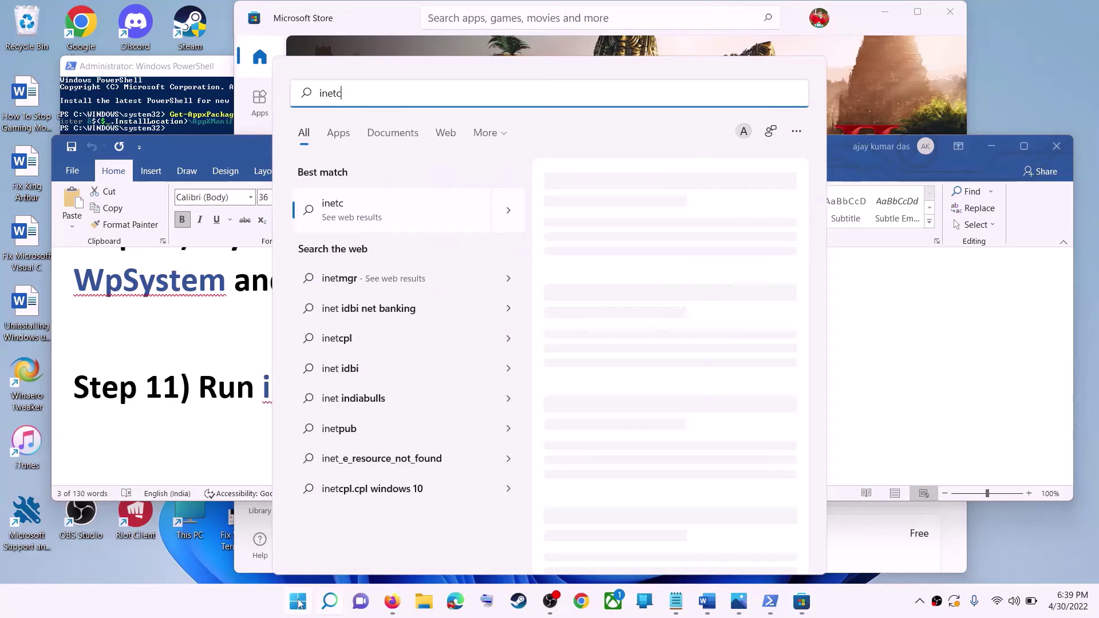
text(pl.cpl)
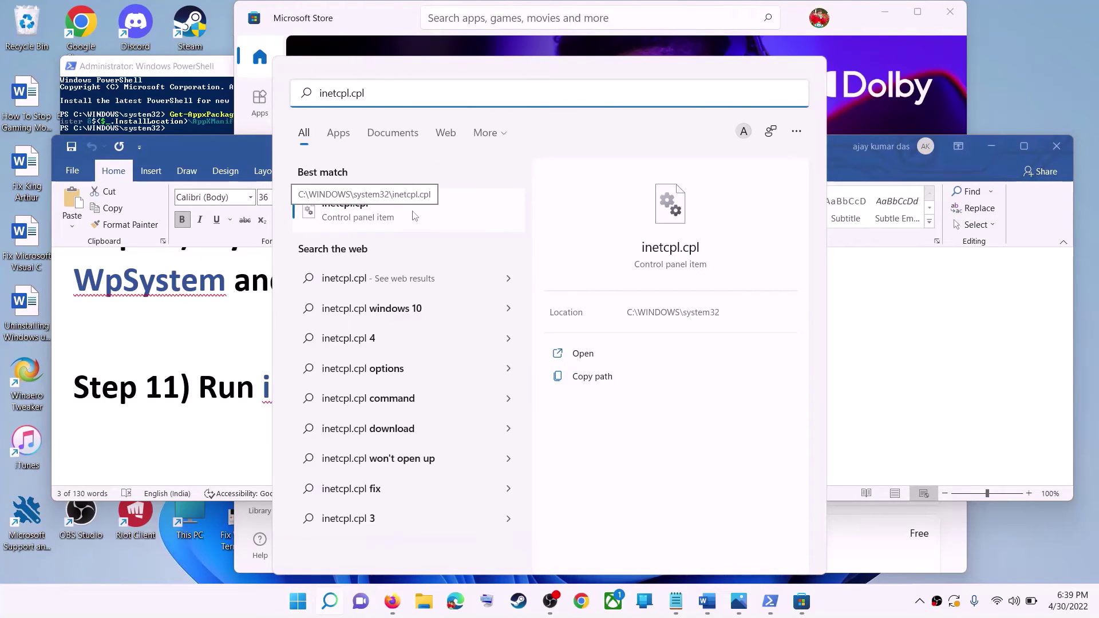
click(414, 216)
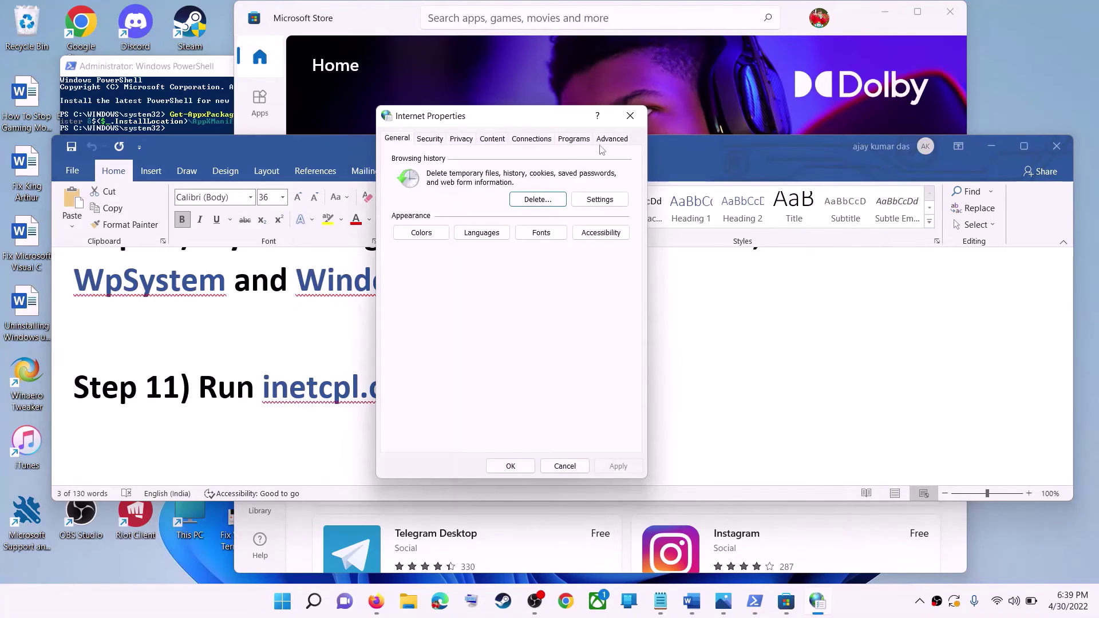
click(609, 139)
scroll(557, 262, down, 15)
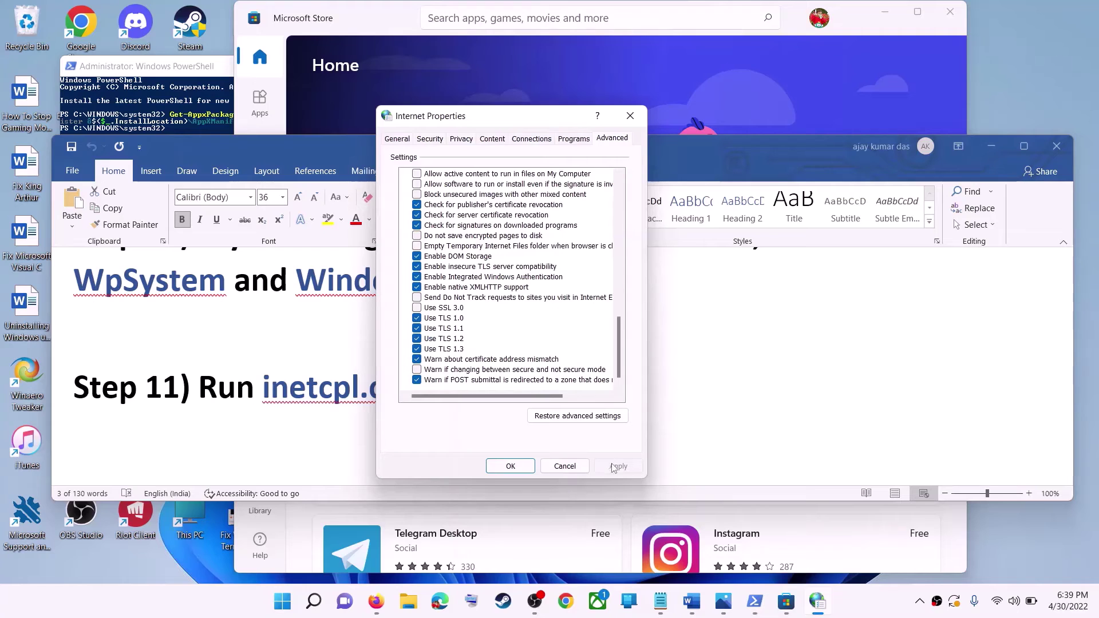
click(550, 466)
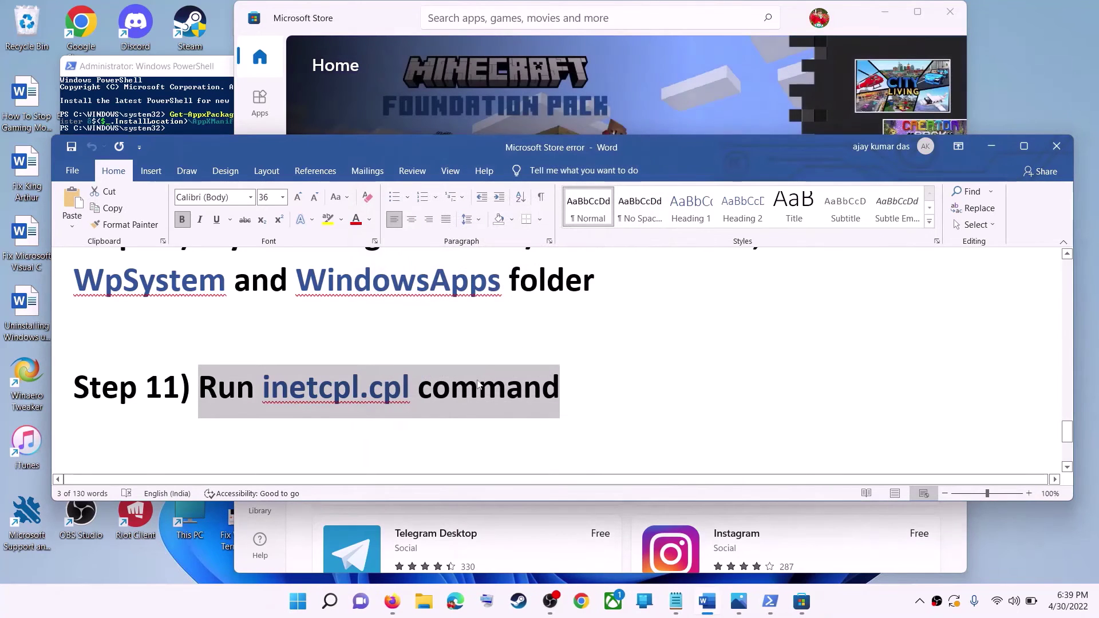
click(372, 357)
scroll(378, 358, down, 2)
Step: Review the Step 12 heading and the windows10 and windows11 link lines in the Word notes
scroll(378, 359, down, 2)
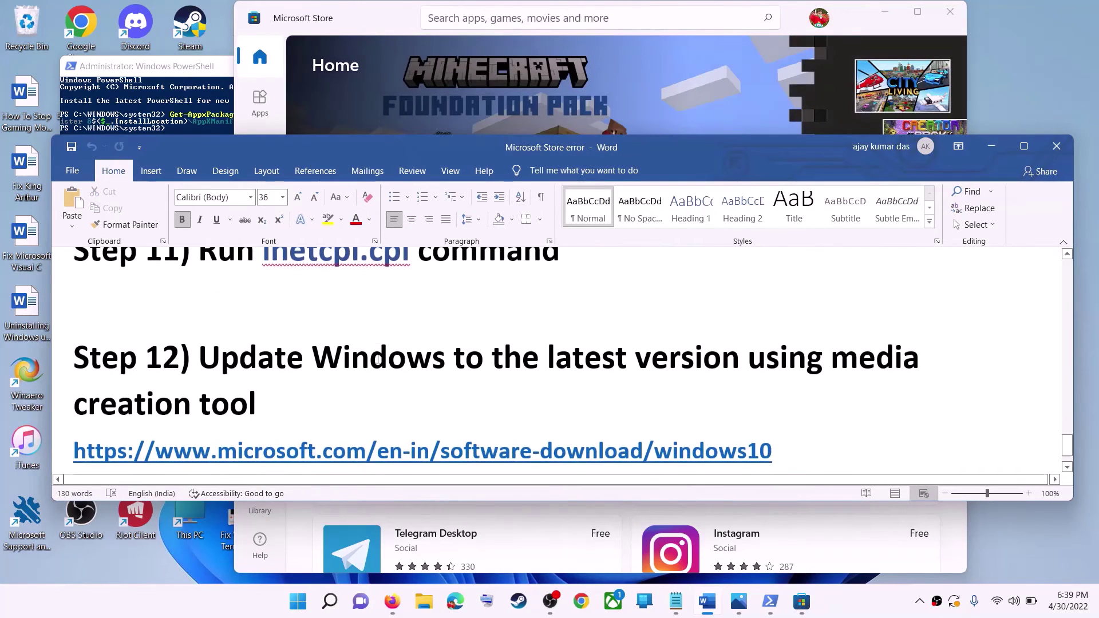
drag(200, 324, 760, 364)
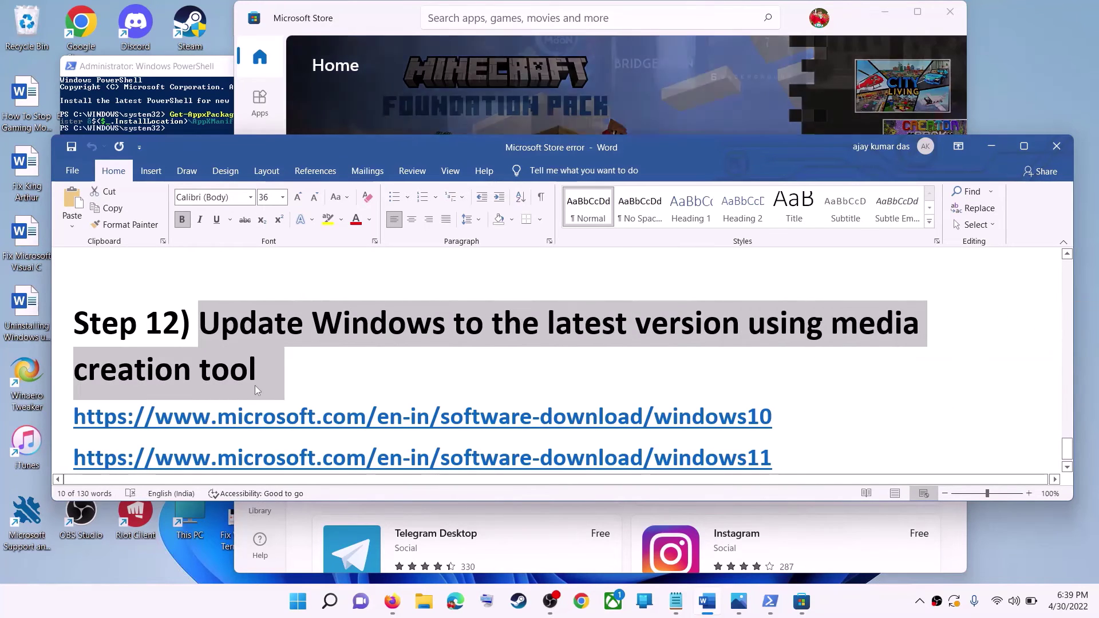
click(258, 371)
scroll(763, 378, down, 1)
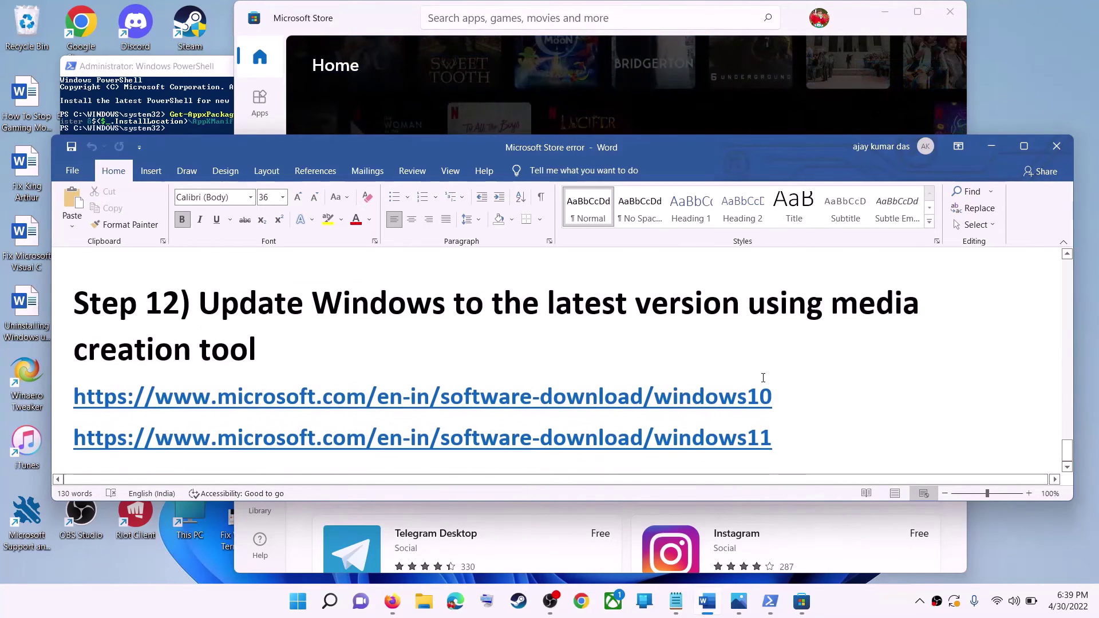
triple_click(795, 395)
triple_click(522, 450)
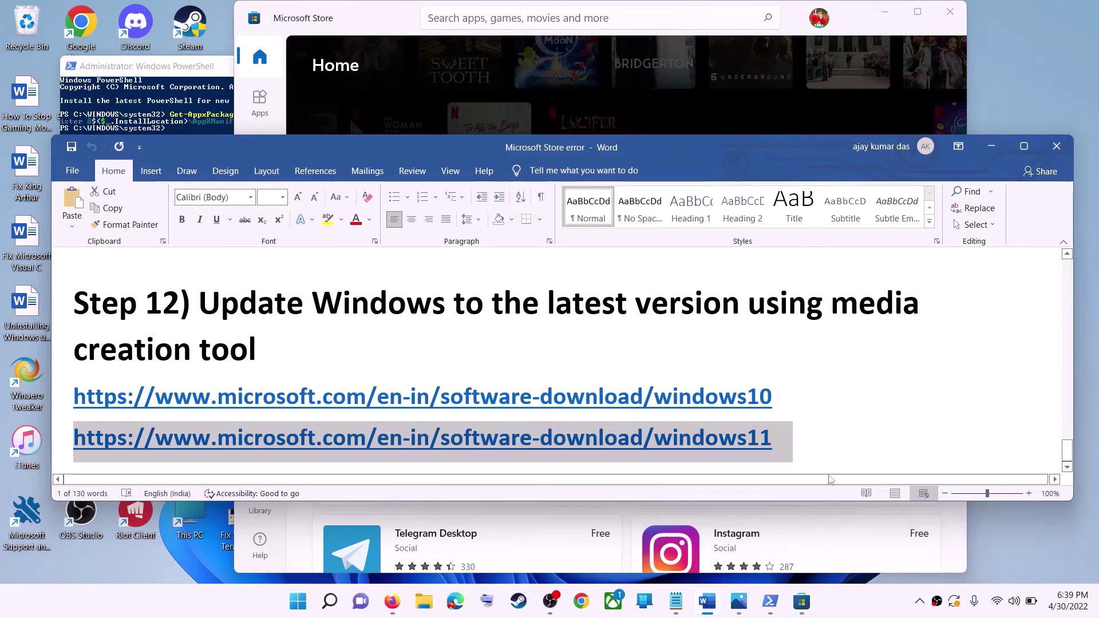
click(523, 450)
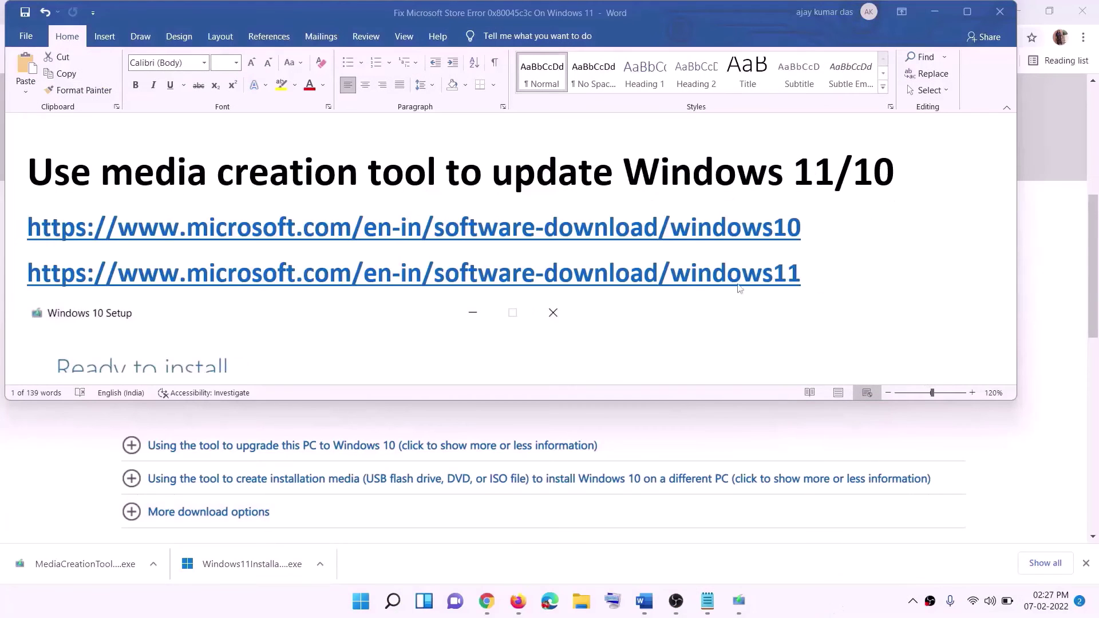
Step: Select the windows10 and windows11 download links, then minimize Word to show Chrome's download page
click(810, 227)
triple_click(810, 227)
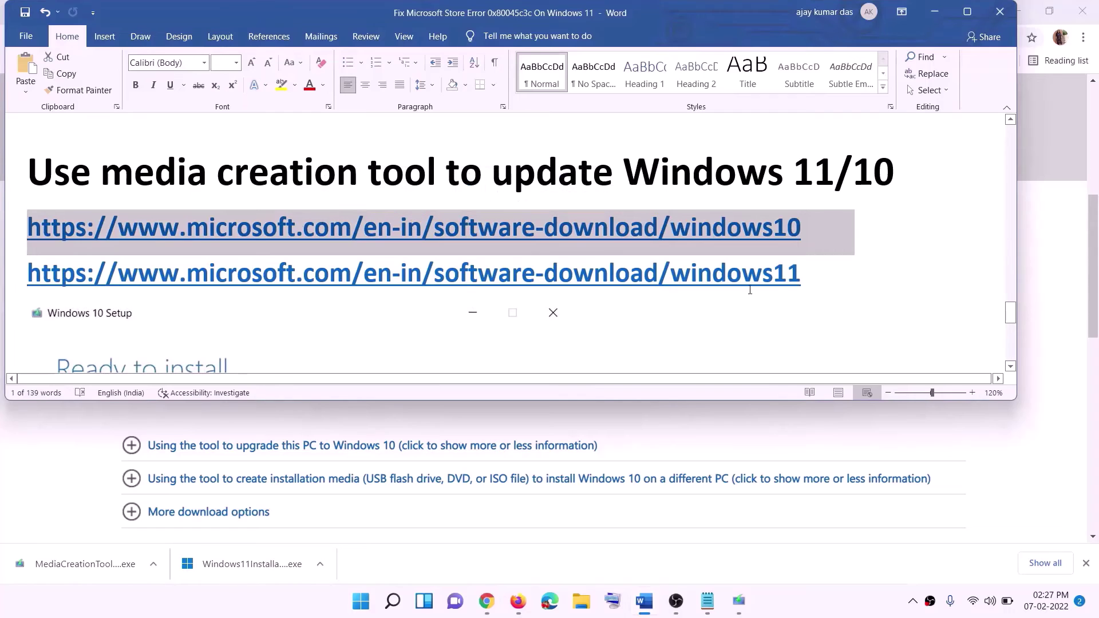
triple_click(518, 274)
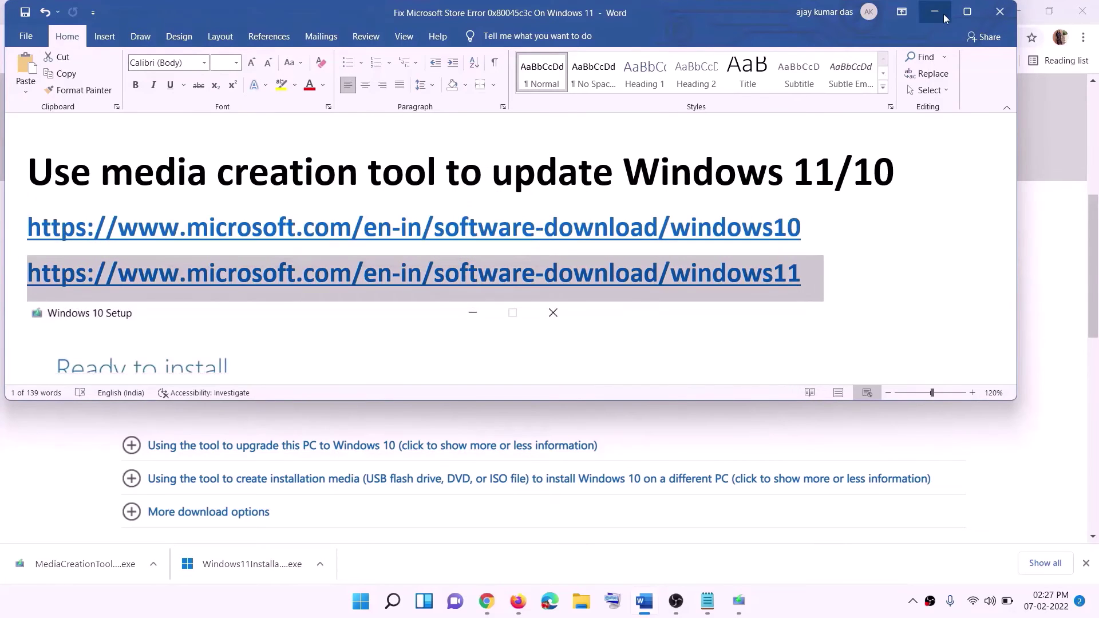
click(936, 13)
scroll(472, 243, up, 6)
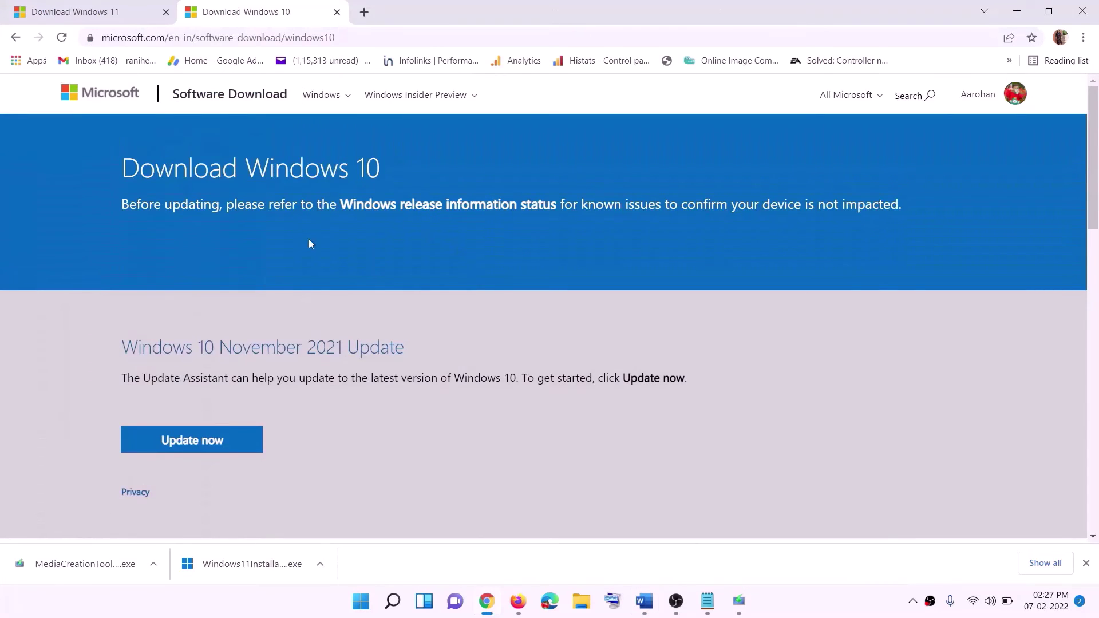
Step: Launch the downloaded MediaCreationTool from Chrome's download bar
scroll(340, 209, down, 5)
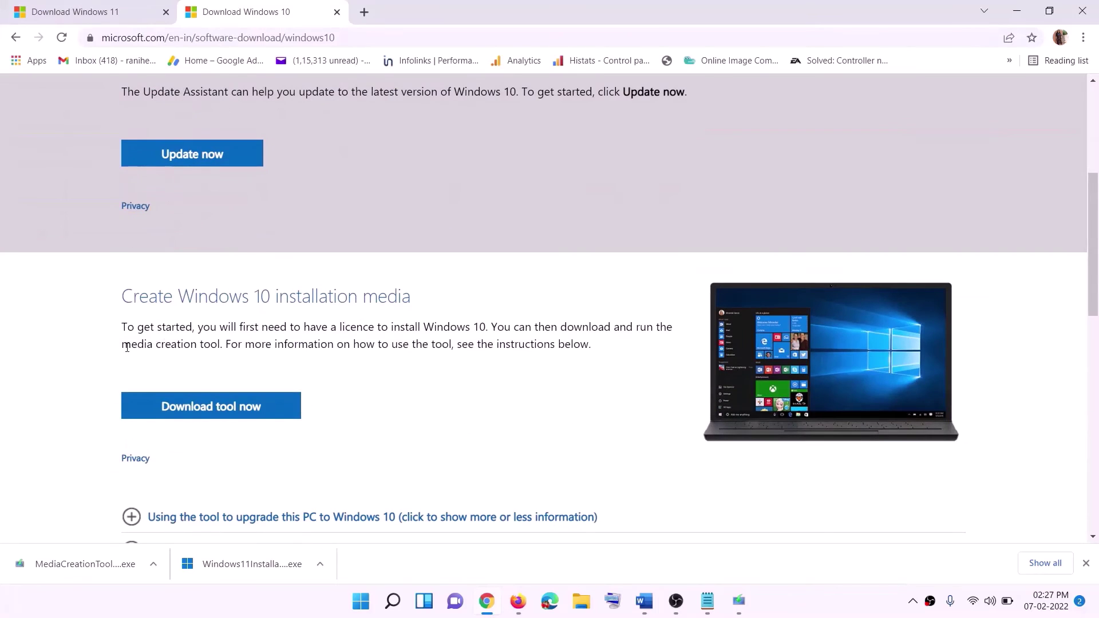
drag(130, 346, 246, 344)
scroll(367, 317, down, 2)
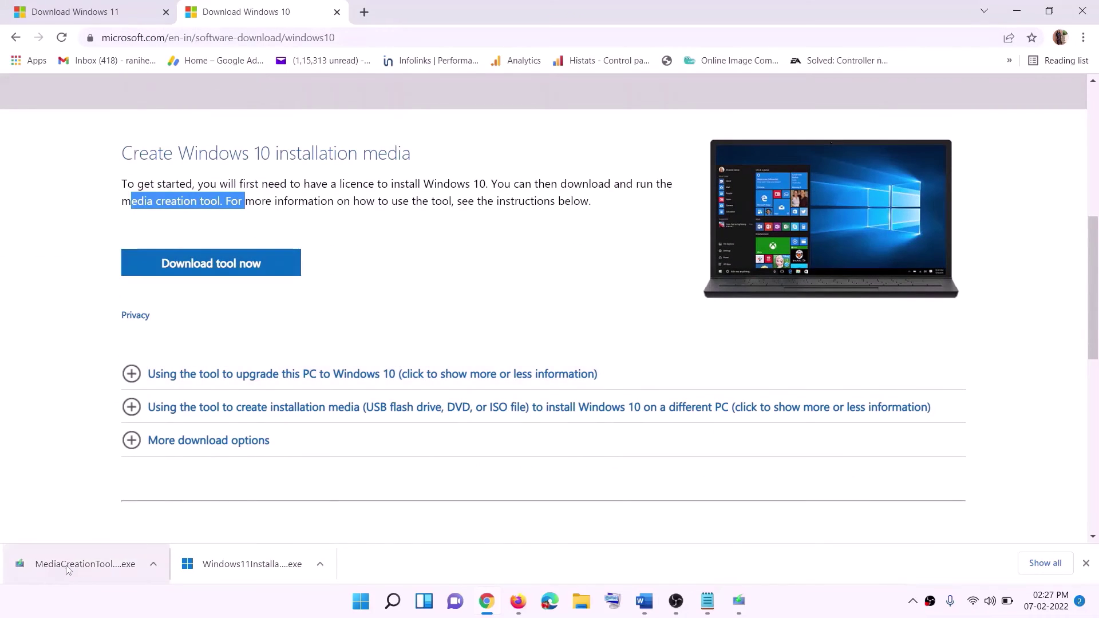
click(750, 609)
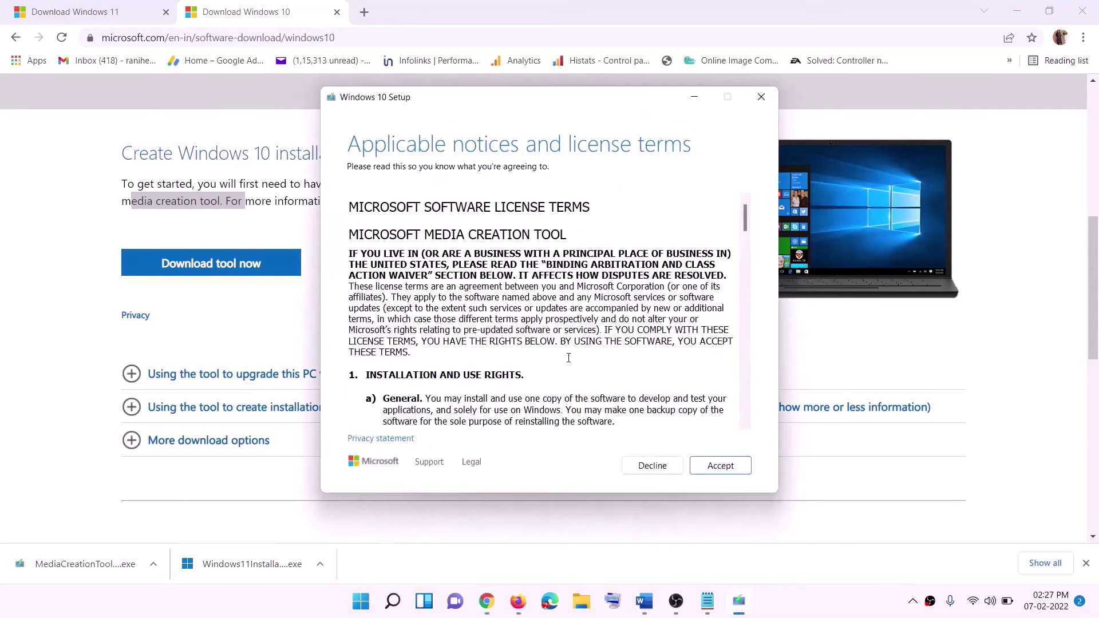
Step: Accept the licence terms and proceed with Upgrade this PC now, then return to the Word notes
click(717, 467)
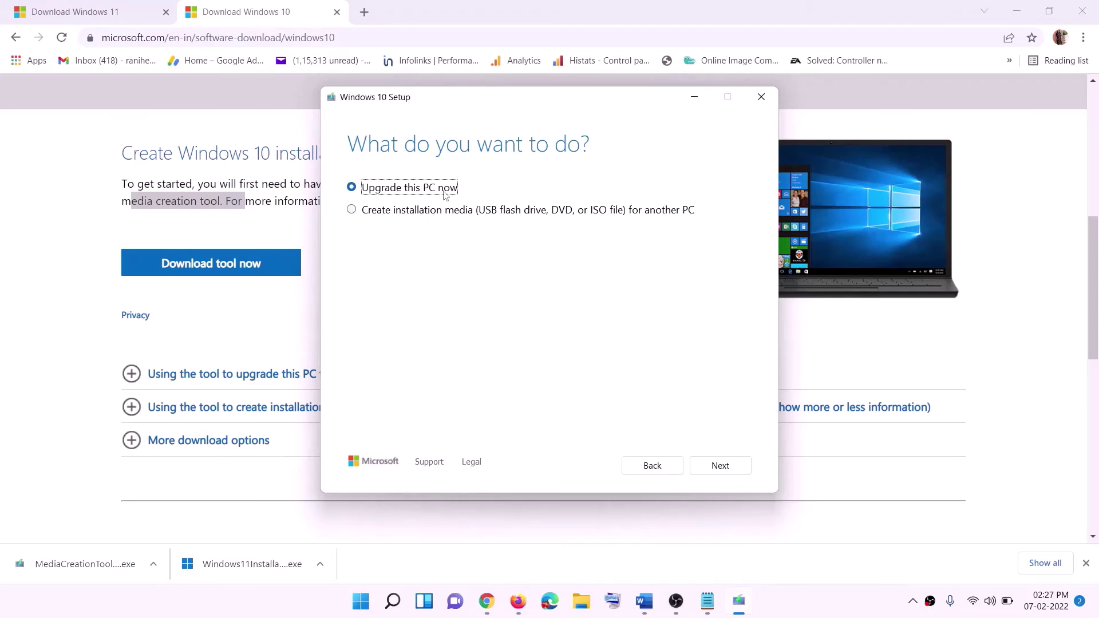
click(720, 469)
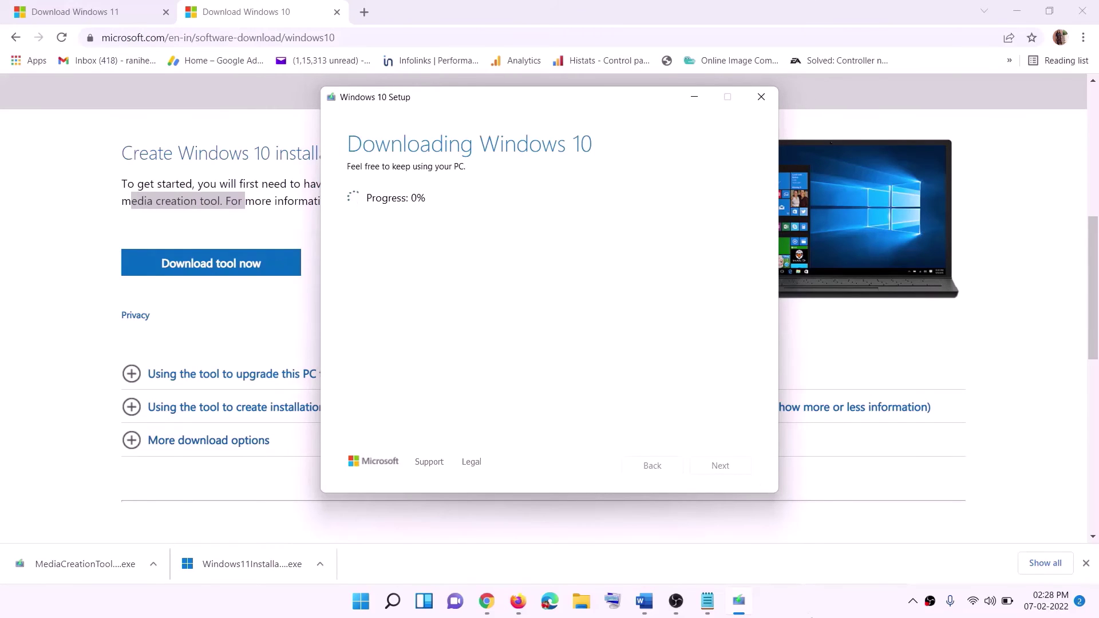
click(812, 612)
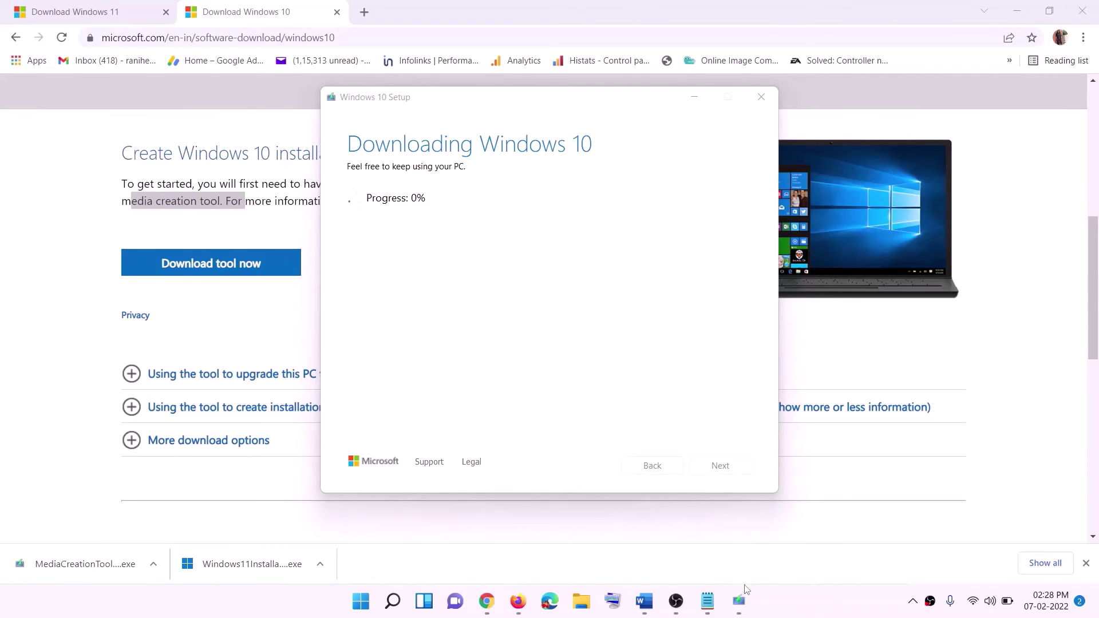
click(643, 601)
scroll(117, 278, down, 1)
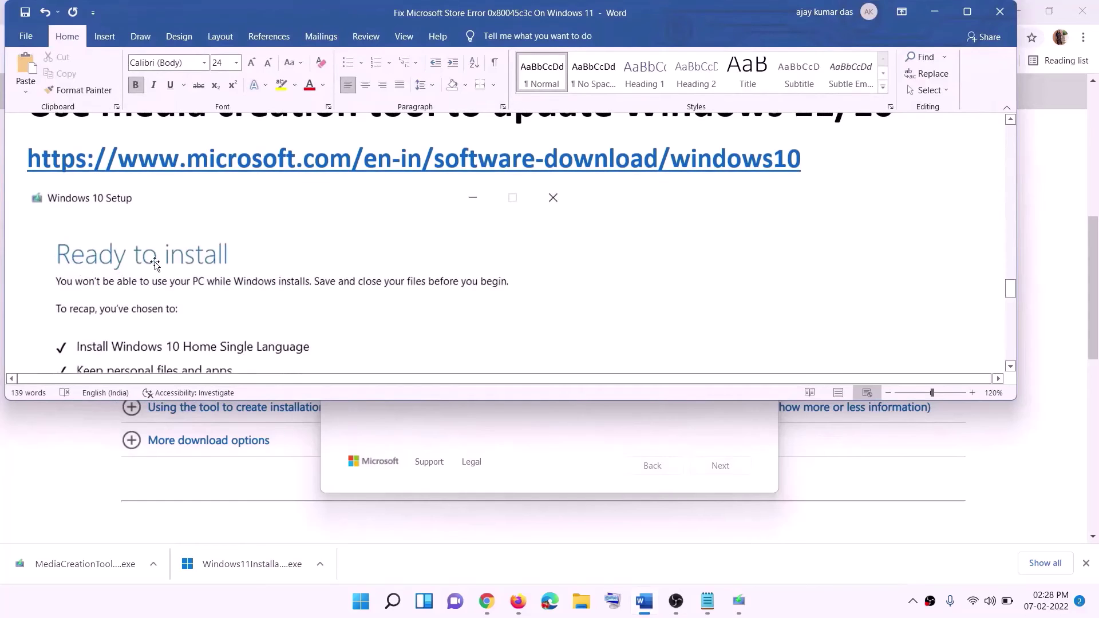
Step: Maximize Word to review the Ready to install screenshot, then return to Chrome's Download Windows 11 page
click(966, 11)
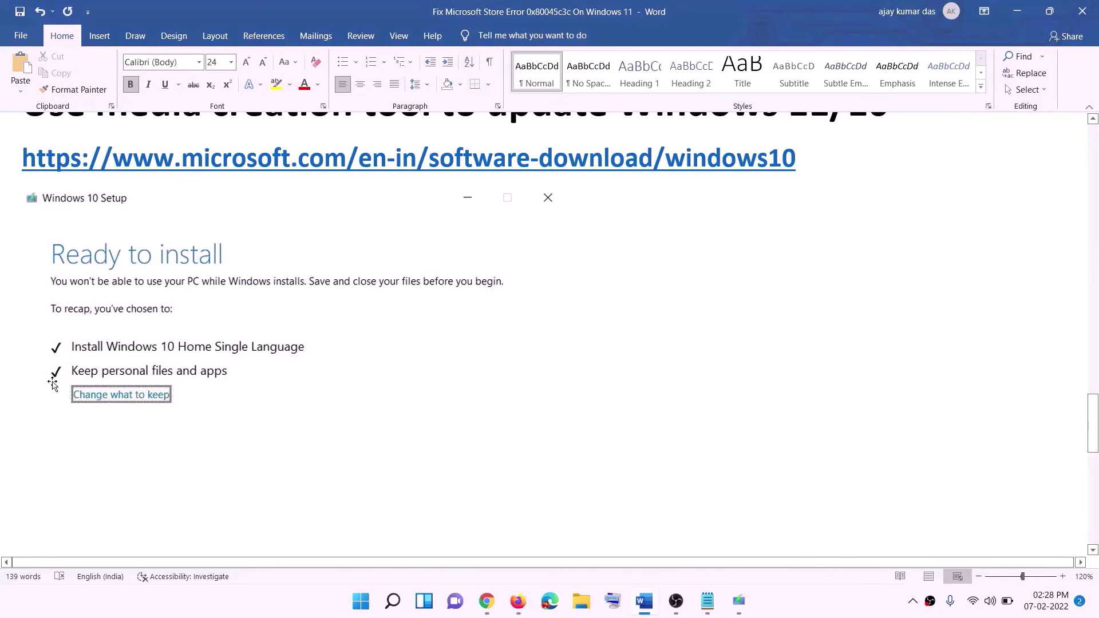
scroll(562, 398, down, 3)
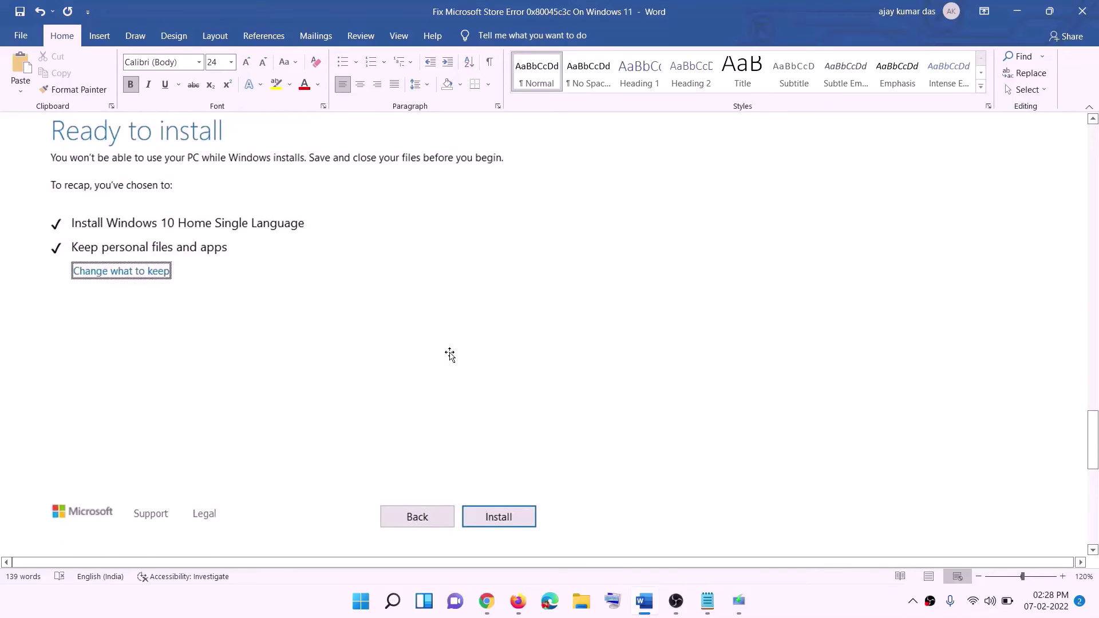
scroll(450, 355, up, 1)
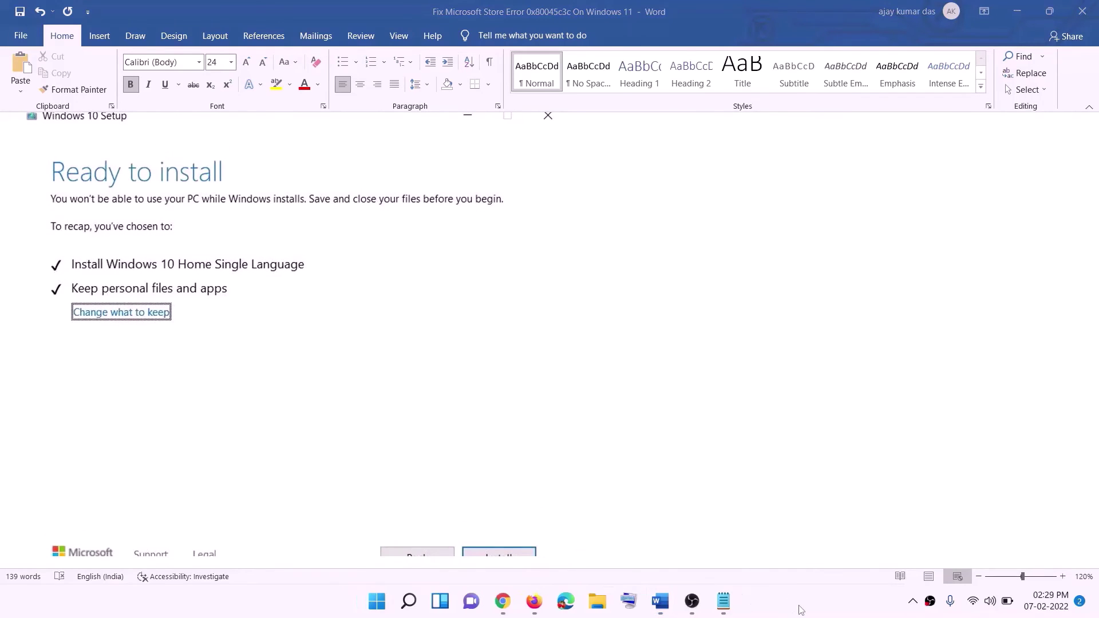
click(506, 603)
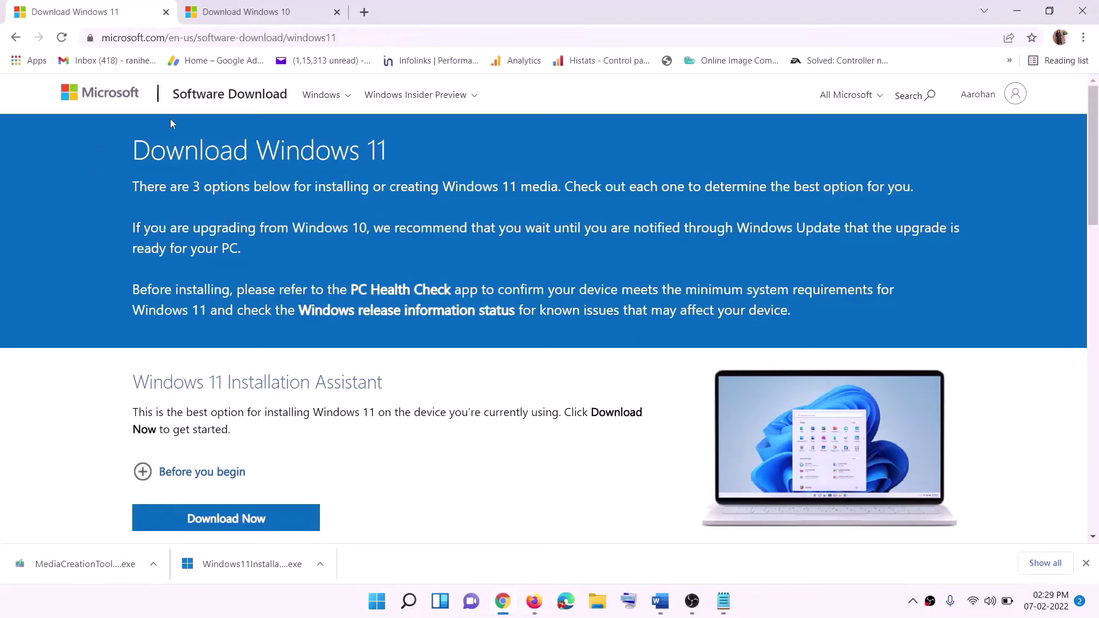
Step: Download the Windows 11 media creation tool and run it, allowing it to make changes
scroll(355, 377, down, 5)
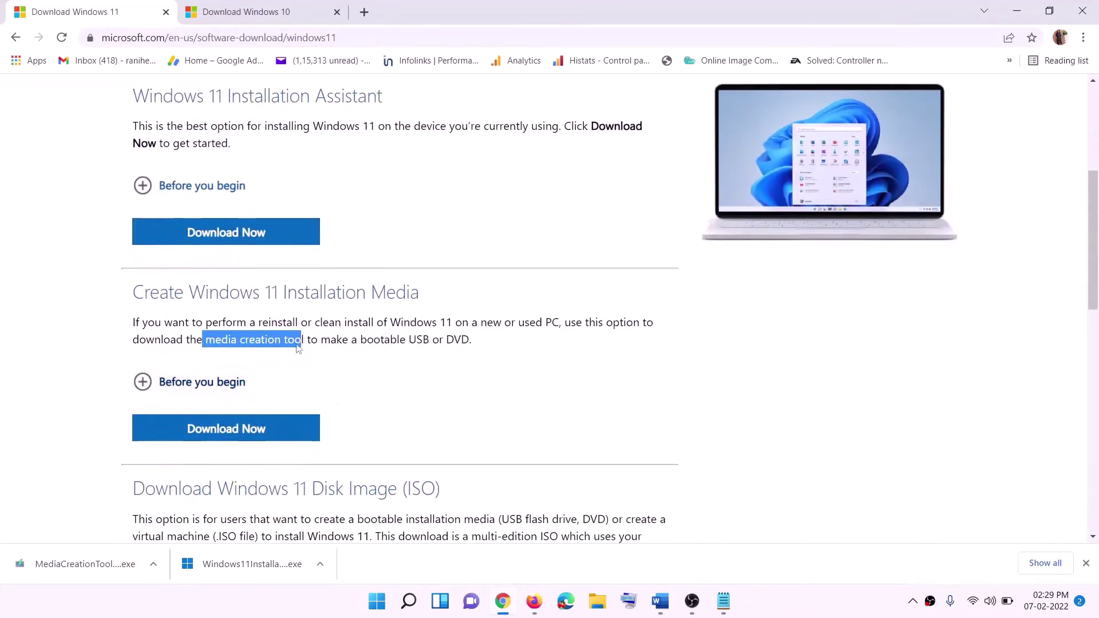
click(210, 339)
drag(210, 340, 317, 342)
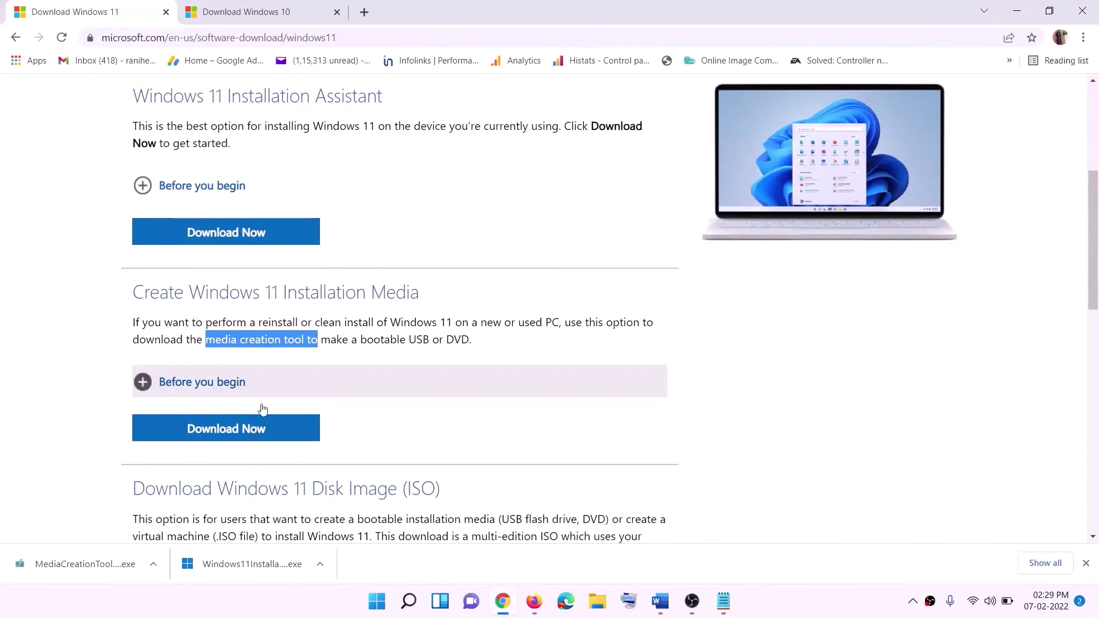
click(218, 435)
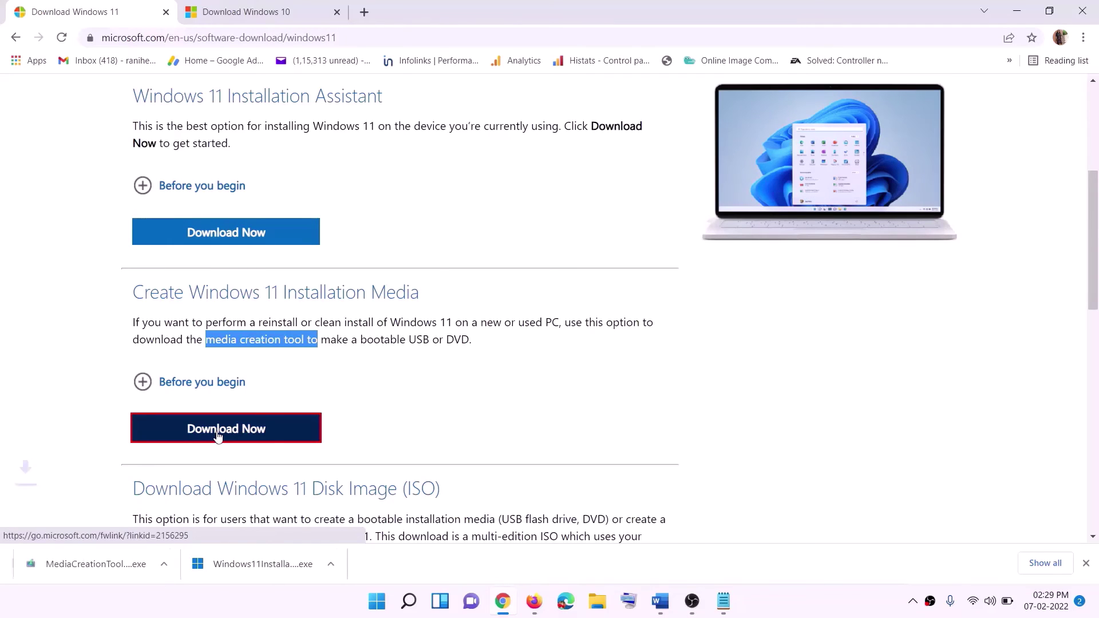
click(76, 571)
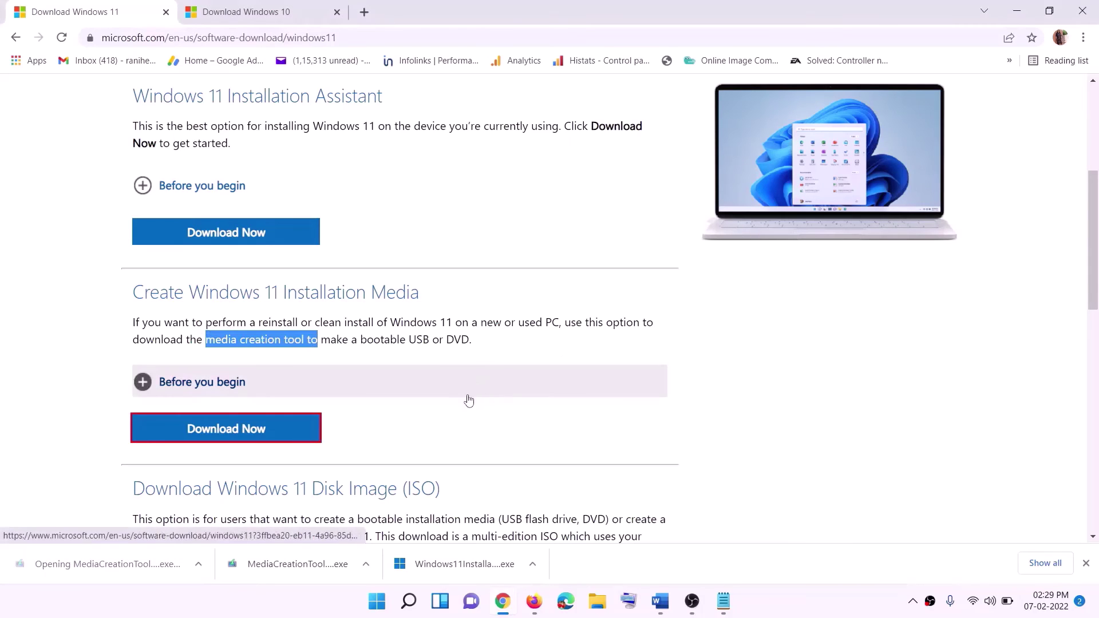
click(476, 417)
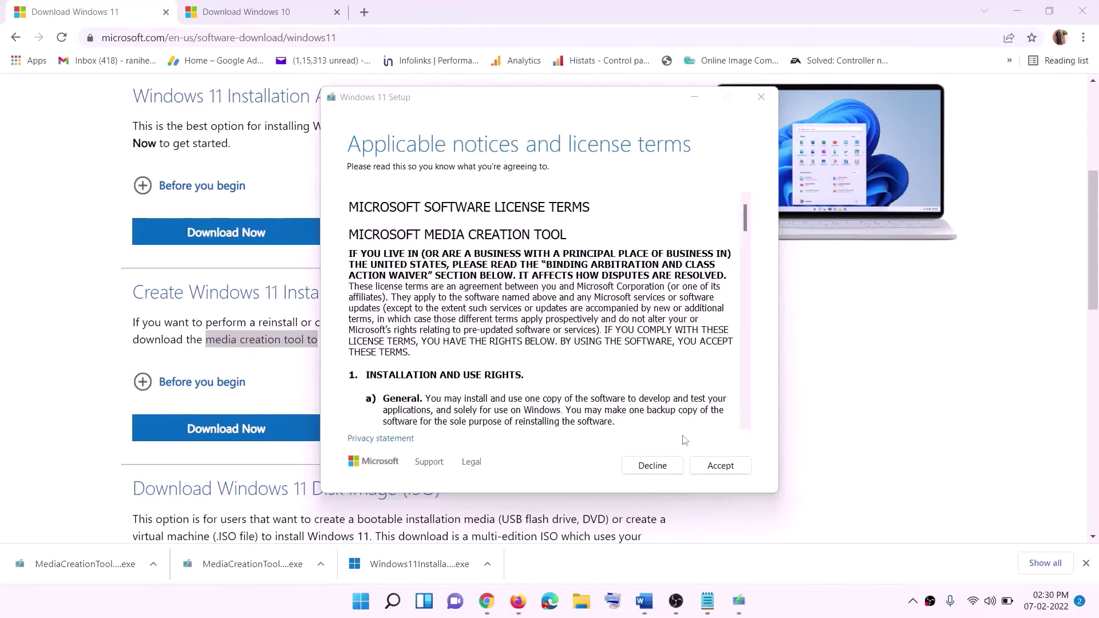
Step: Accept the licence, keep the recommended edition, and save an ISO file to the Desktop
click(710, 465)
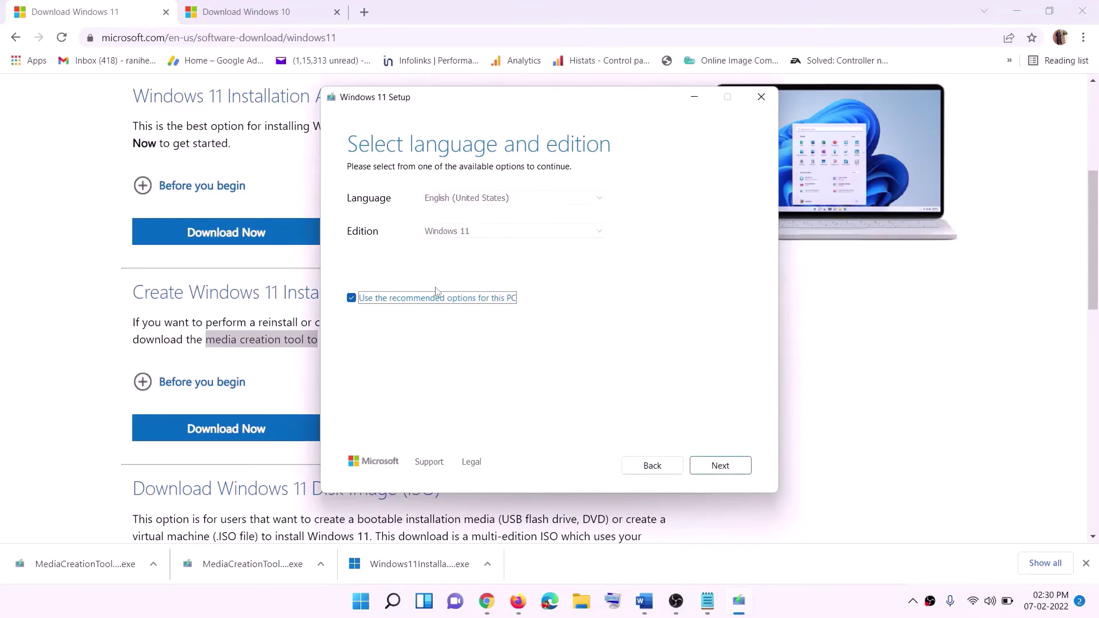
click(712, 467)
click(369, 250)
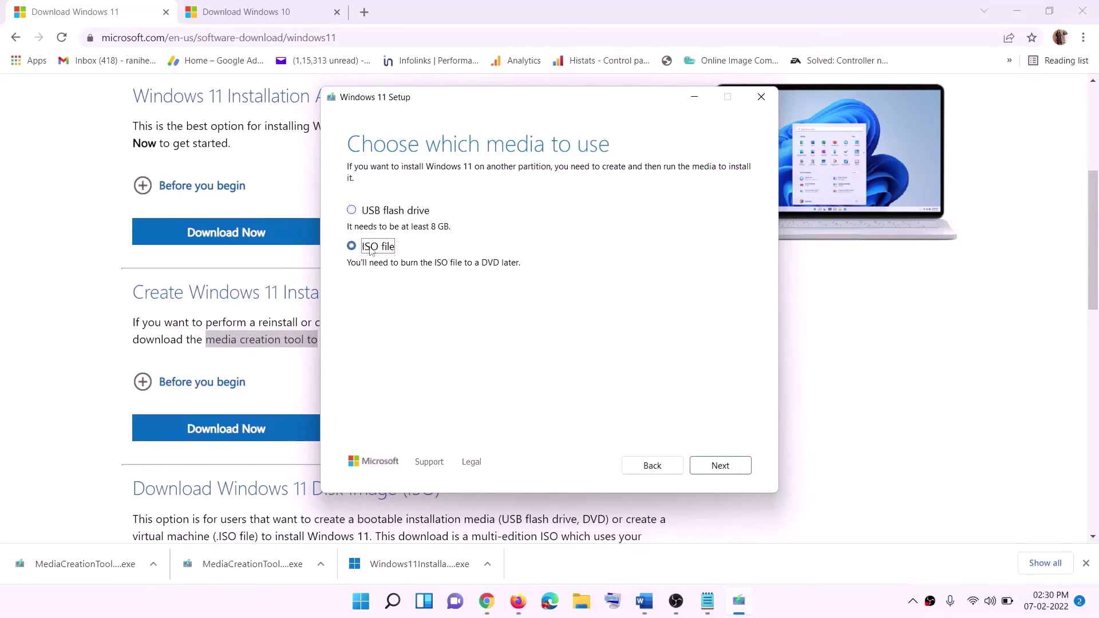
click(719, 465)
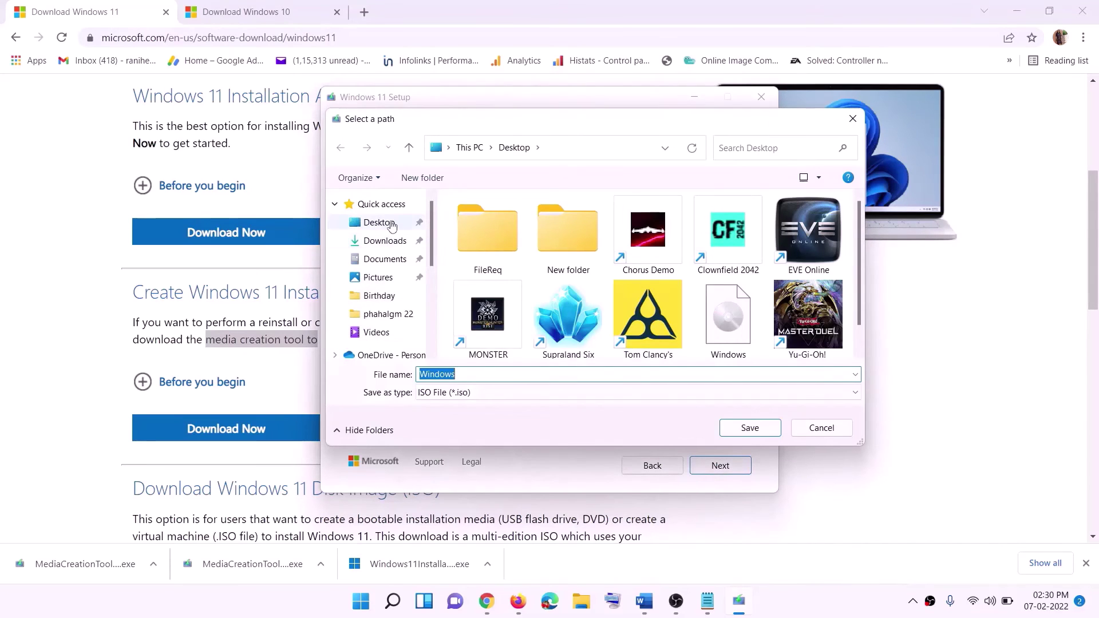
click(376, 226)
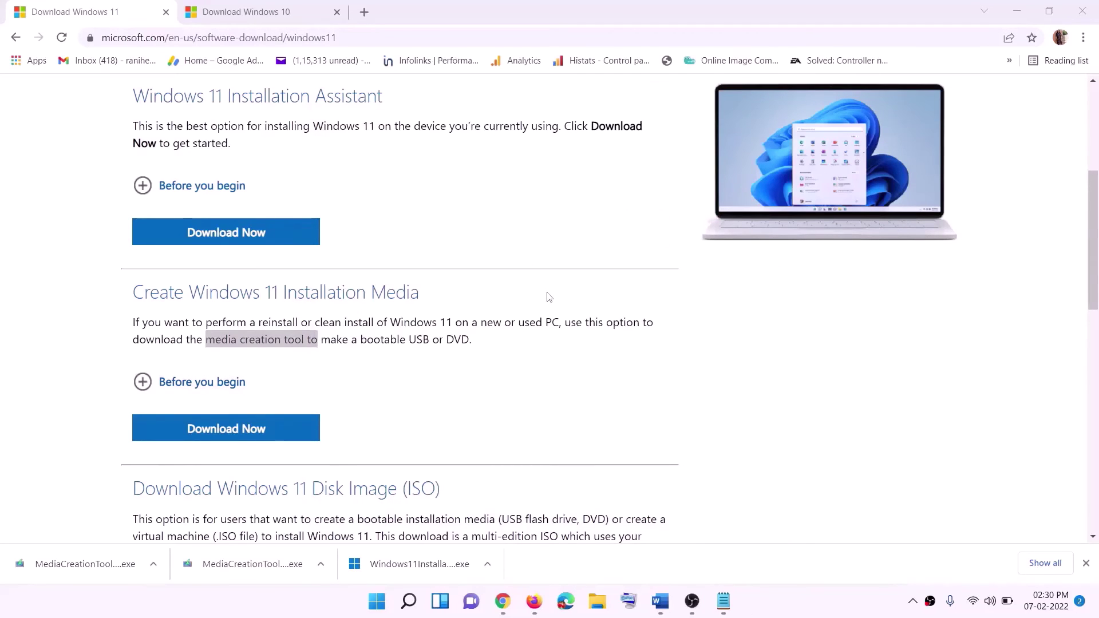
key(super+d)
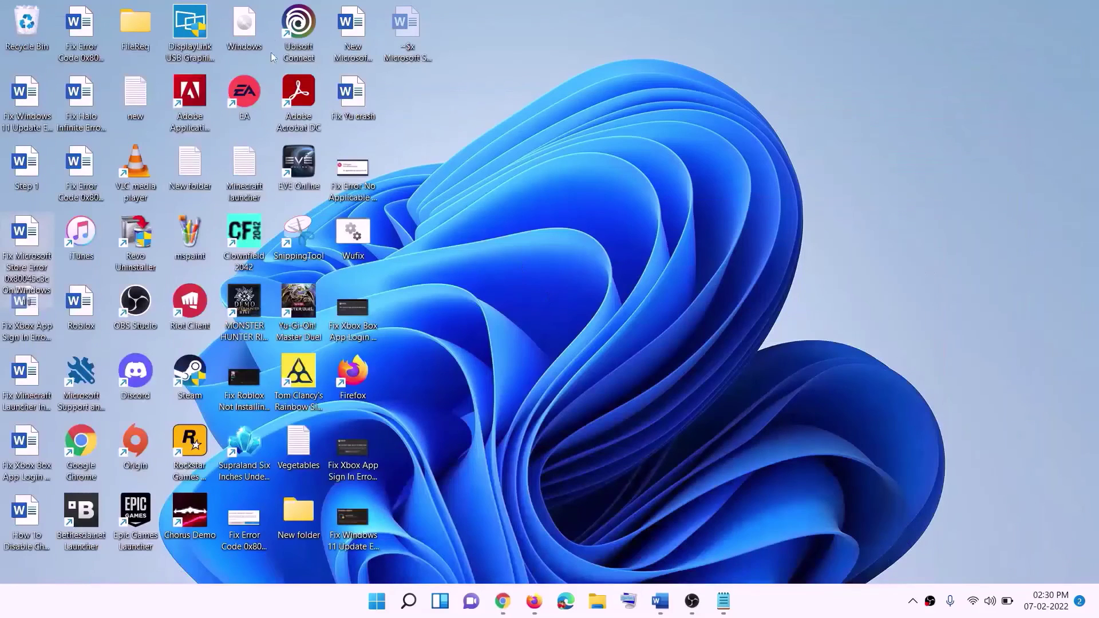
Step: Mount the Windows ISO and run its setup, approving UAC, until Windows 11 Setup checks for updates
drag(250, 28, 442, 342)
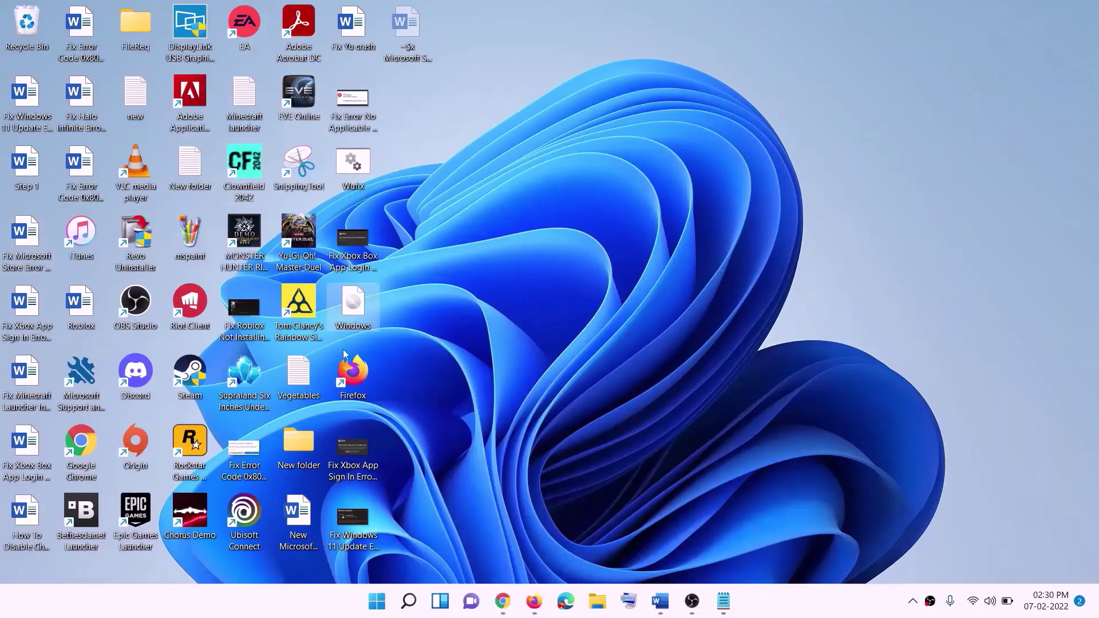
double_click(355, 311)
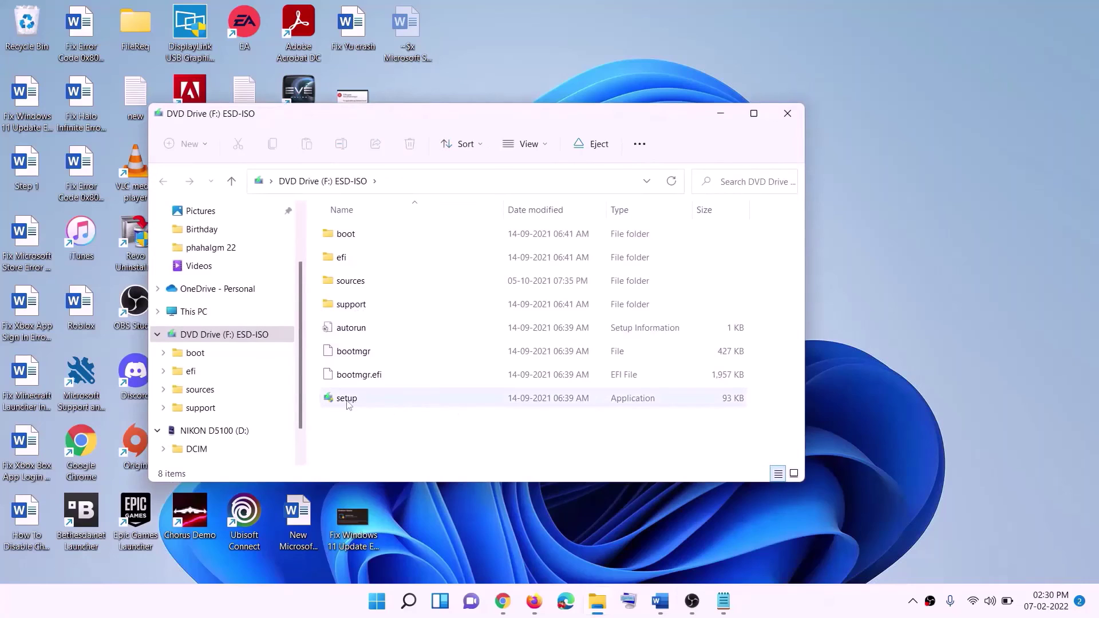
click(347, 399)
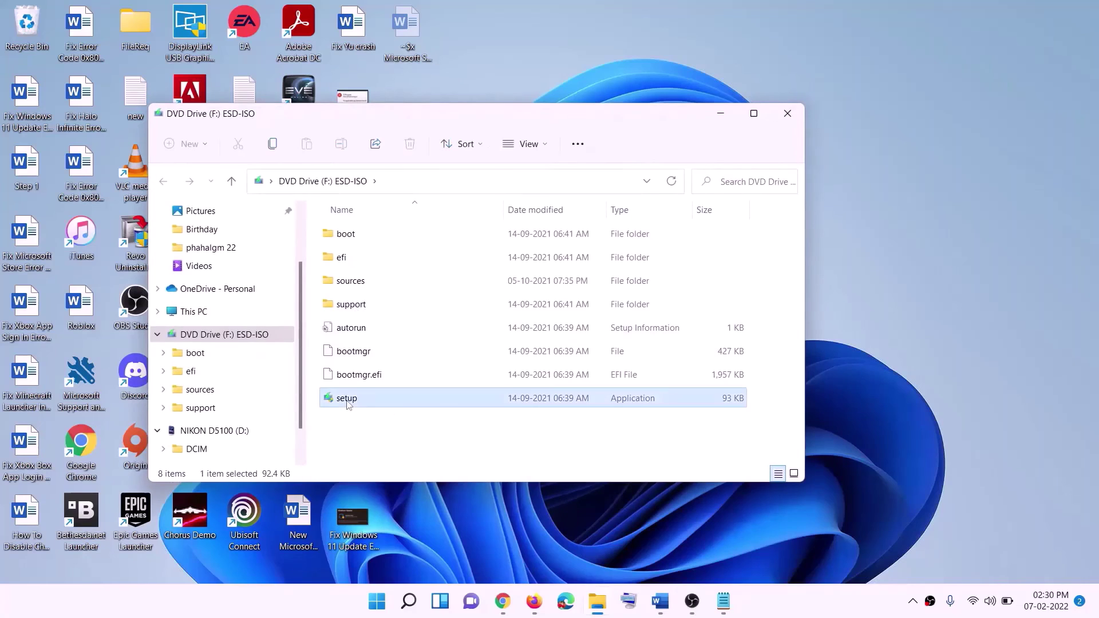
double_click(377, 398)
click(442, 450)
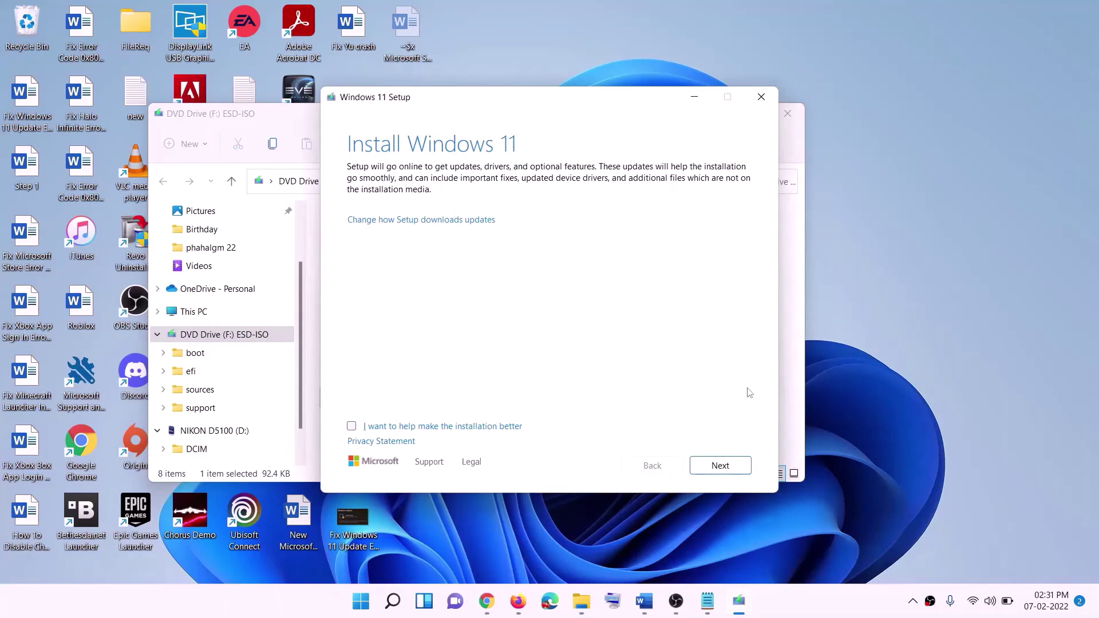
click(734, 464)
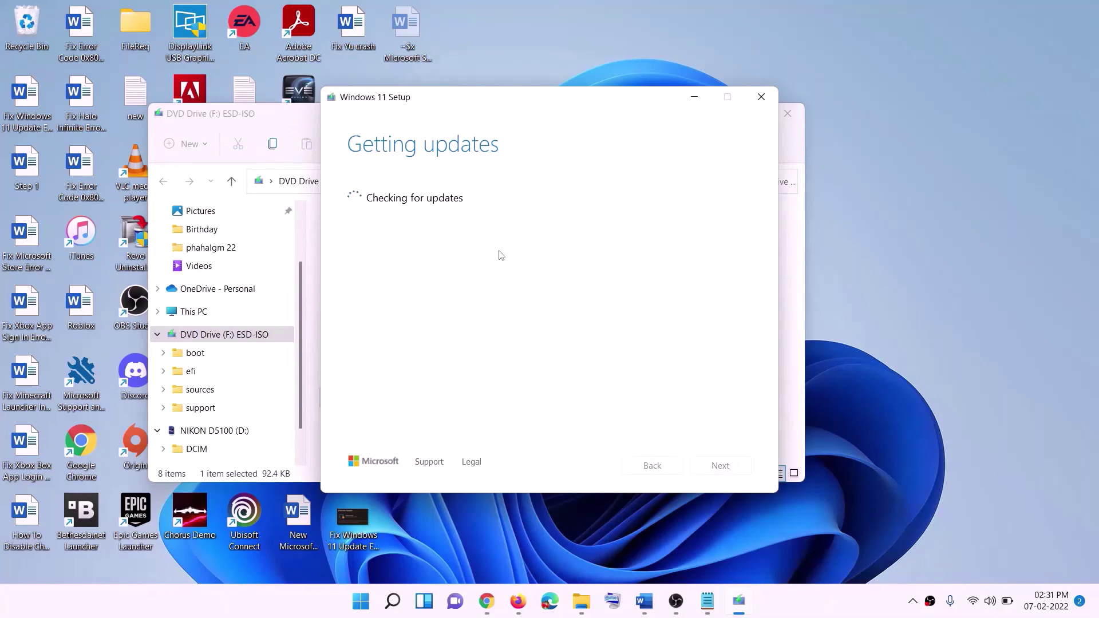
key(alt+Tab)
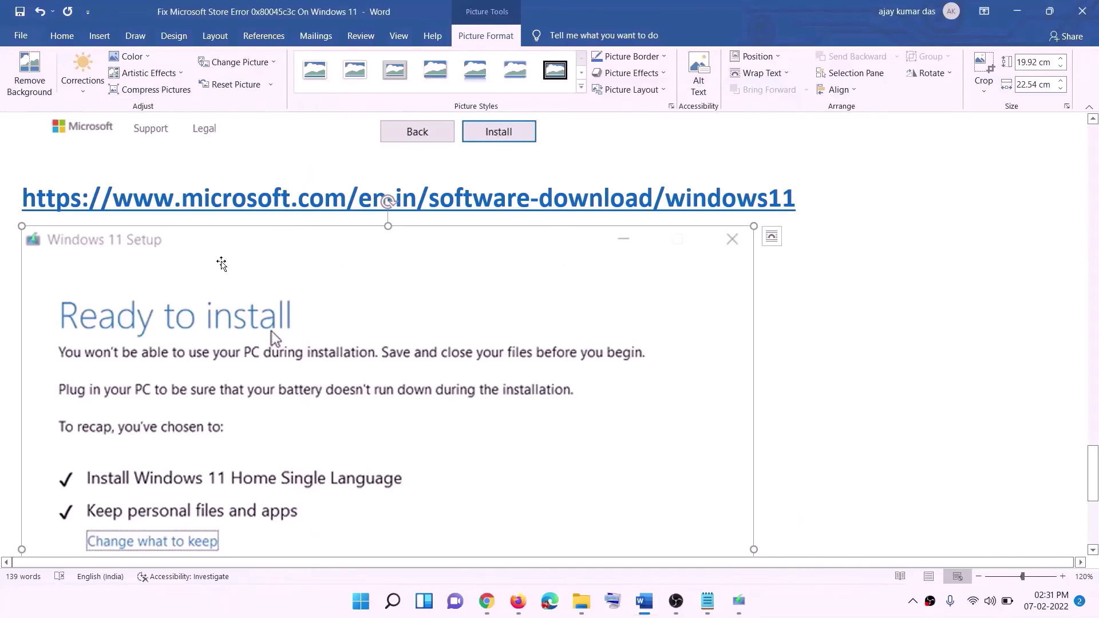
scroll(254, 284, down, 2)
scroll(254, 284, down, 3)
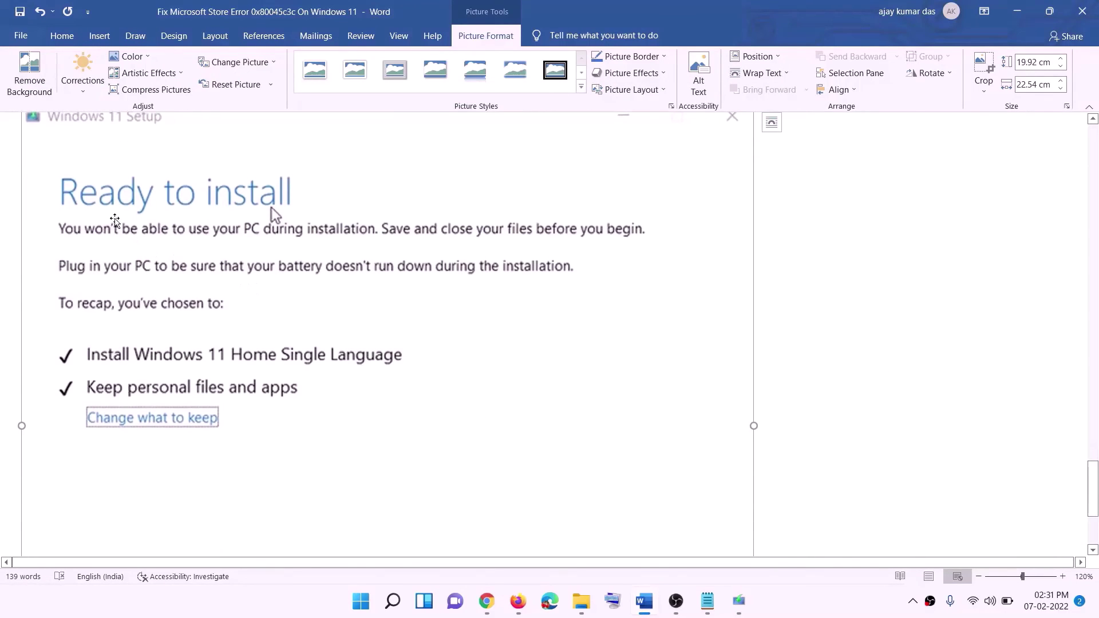
scroll(301, 229, down, 1)
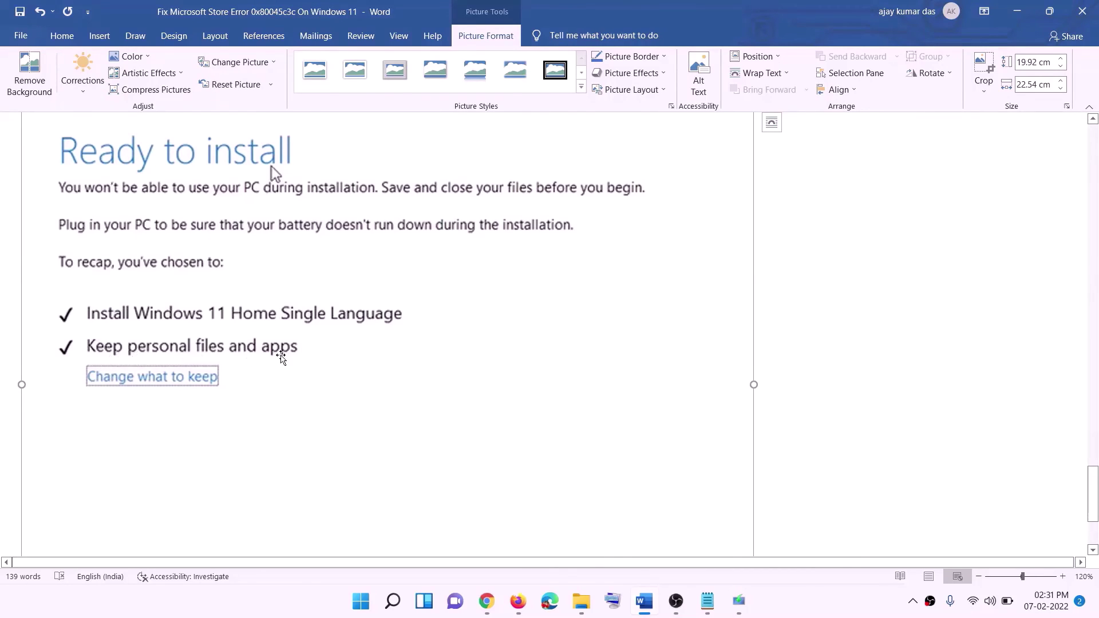
scroll(172, 361, down, 3)
scroll(584, 426, up, 7)
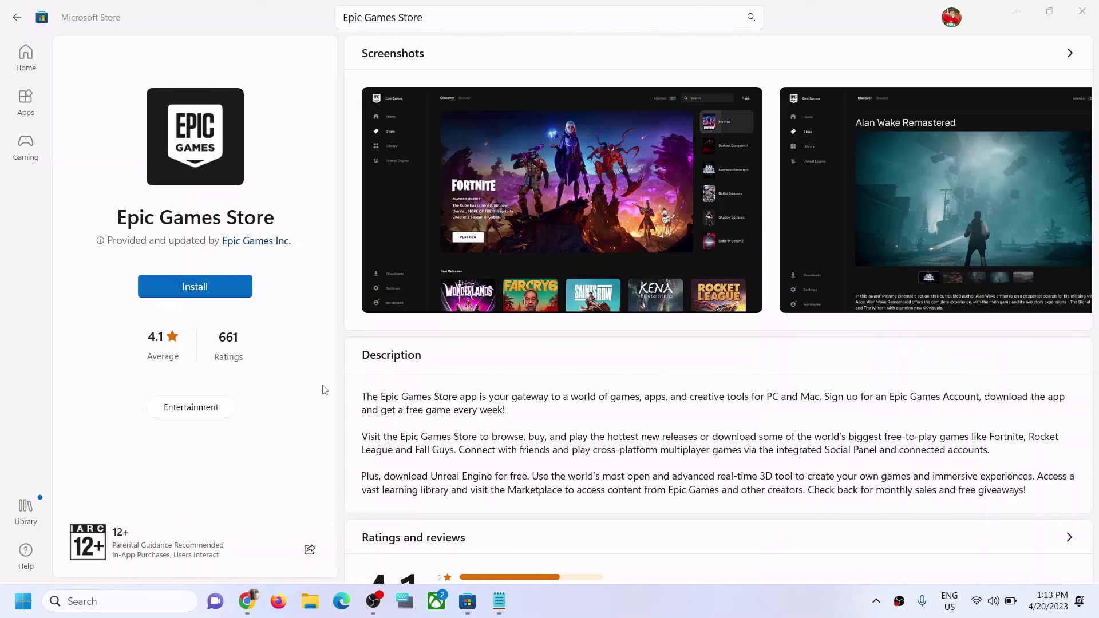
click(247, 601)
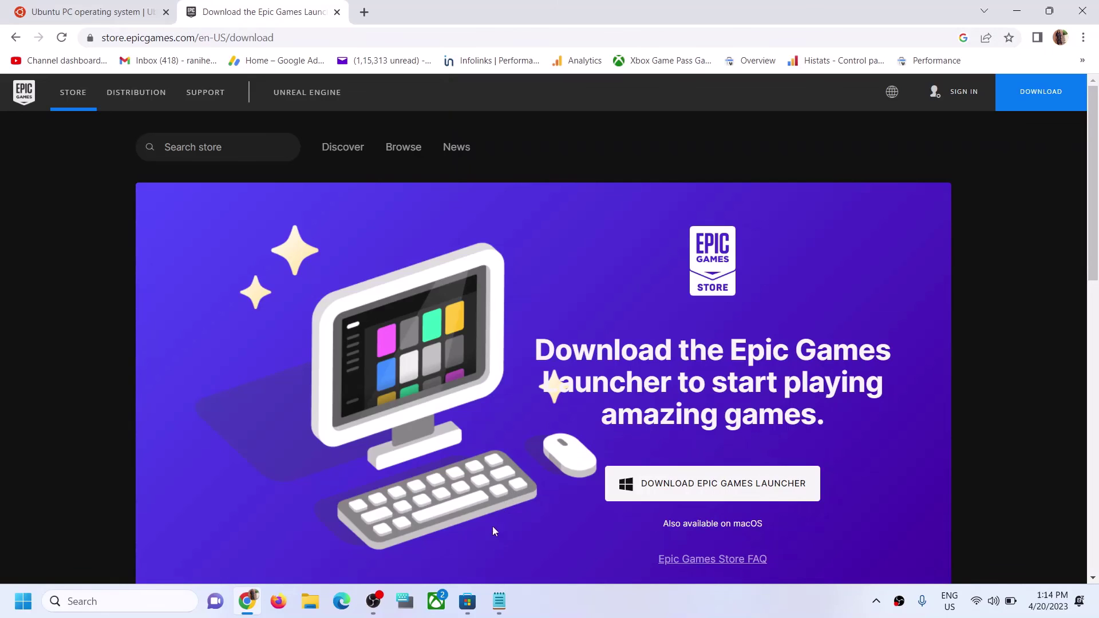
click(468, 601)
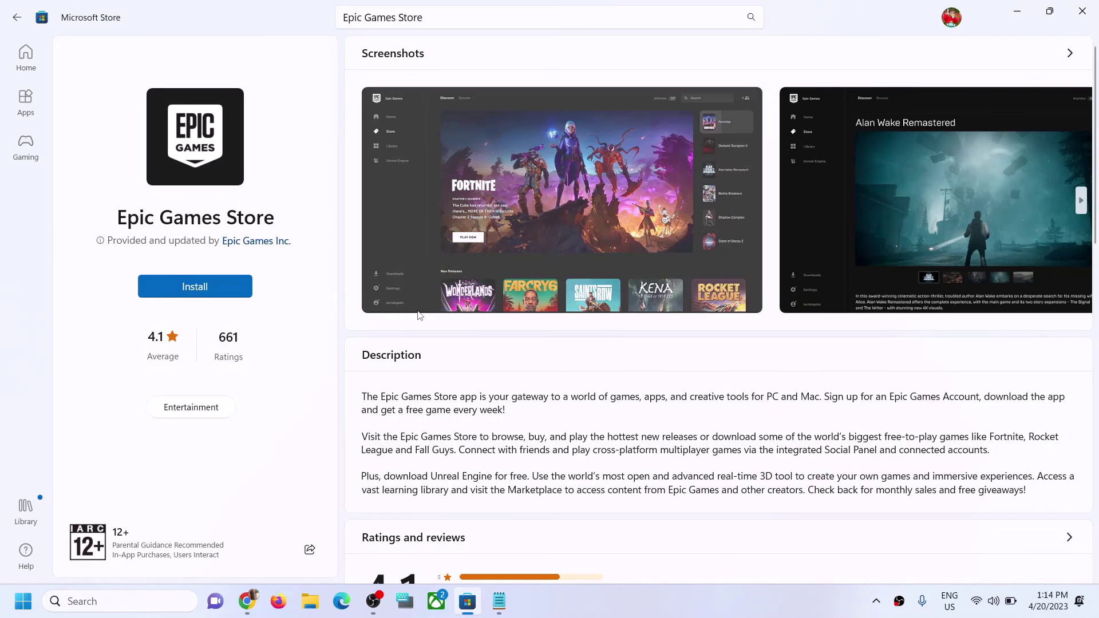
click(614, 601)
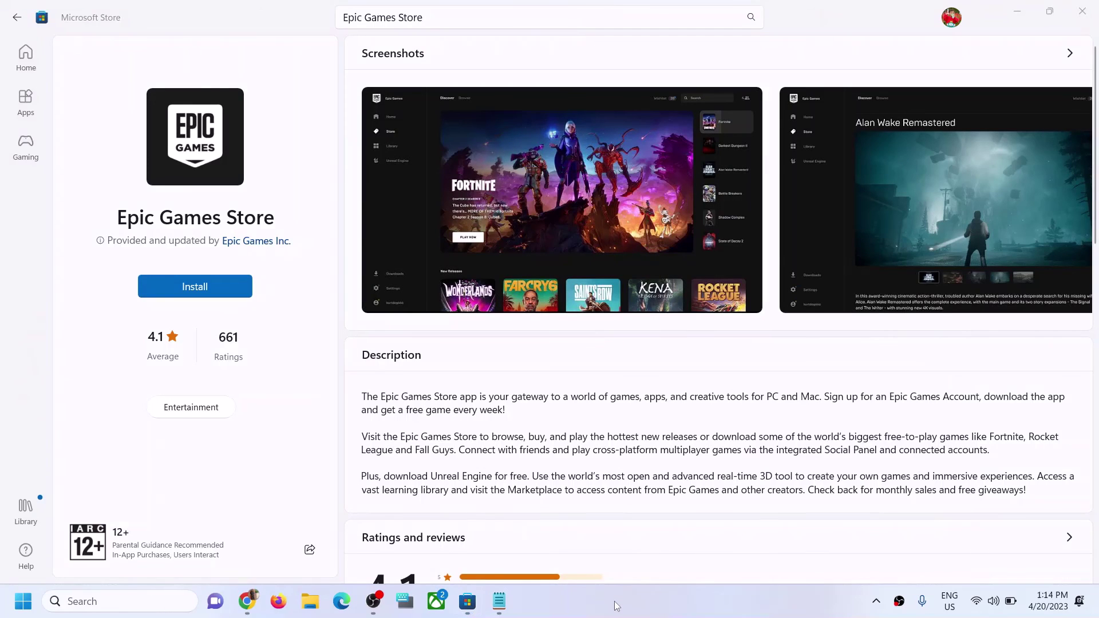